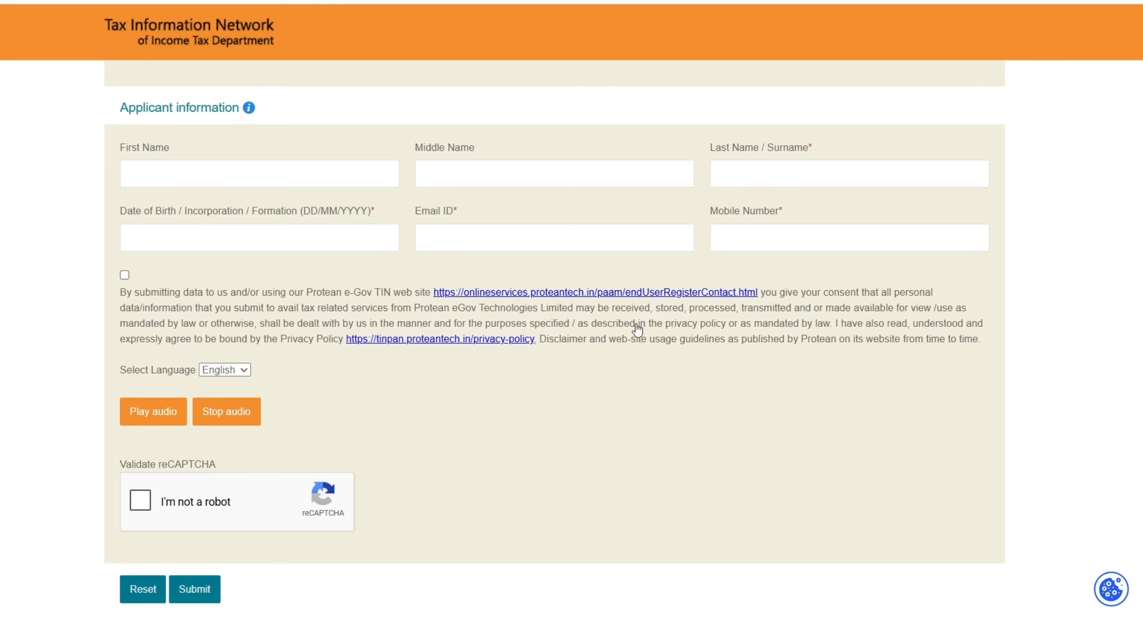
Step: Accept the data-use consent, confirm the reCAPTCHA check and submit the applicant information form
scroll(124, 196, down, 2)
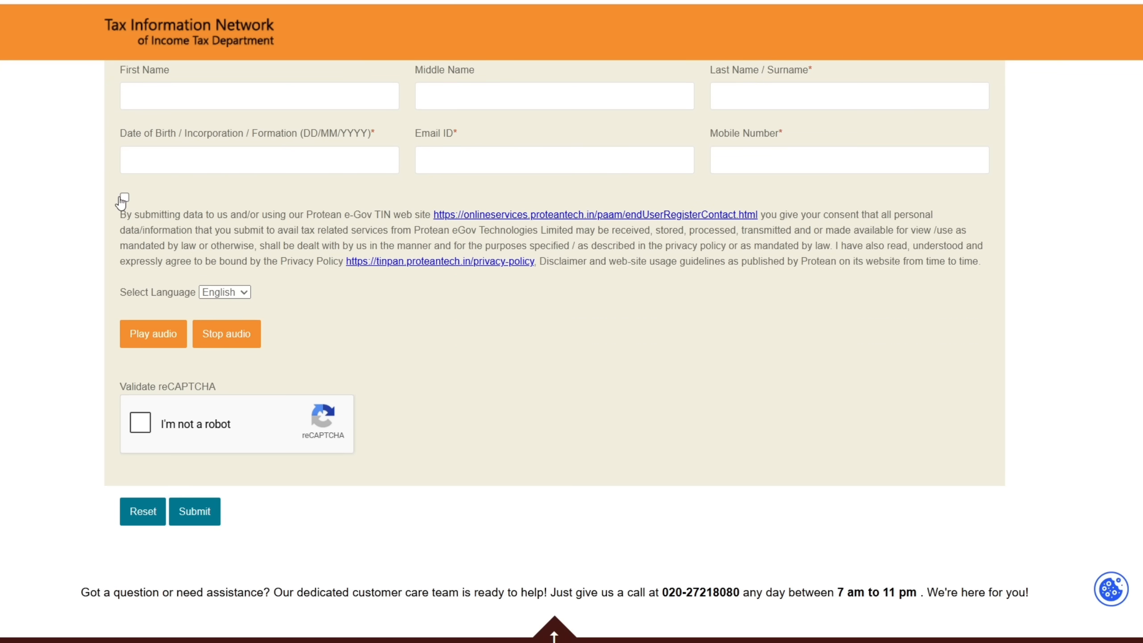
click(125, 198)
scroll(222, 263, down, 1)
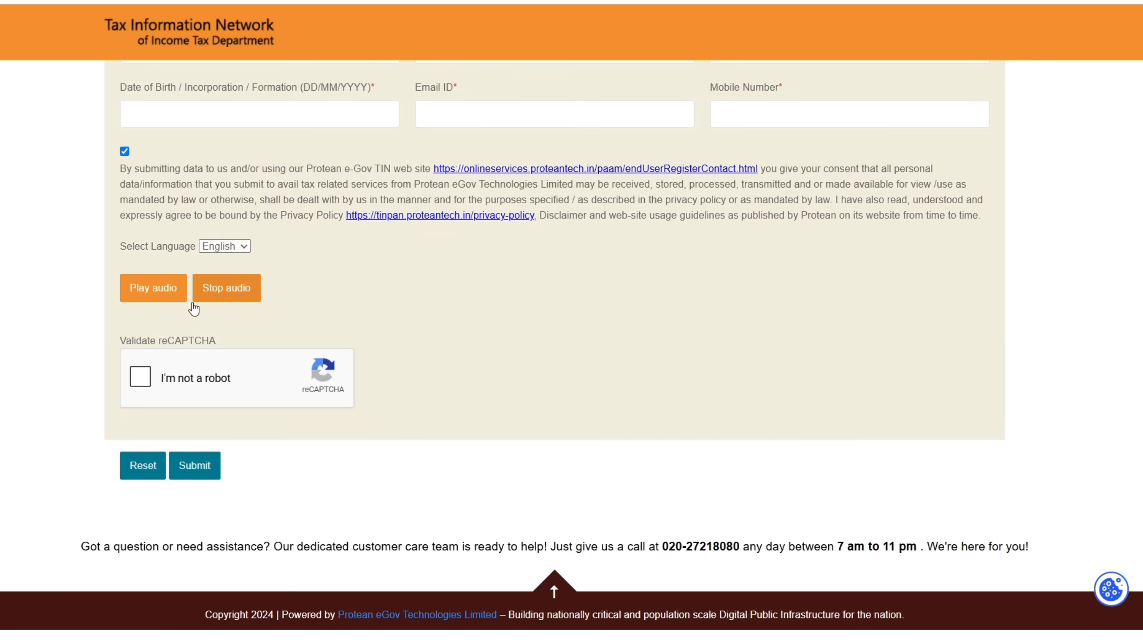
click(136, 383)
click(190, 468)
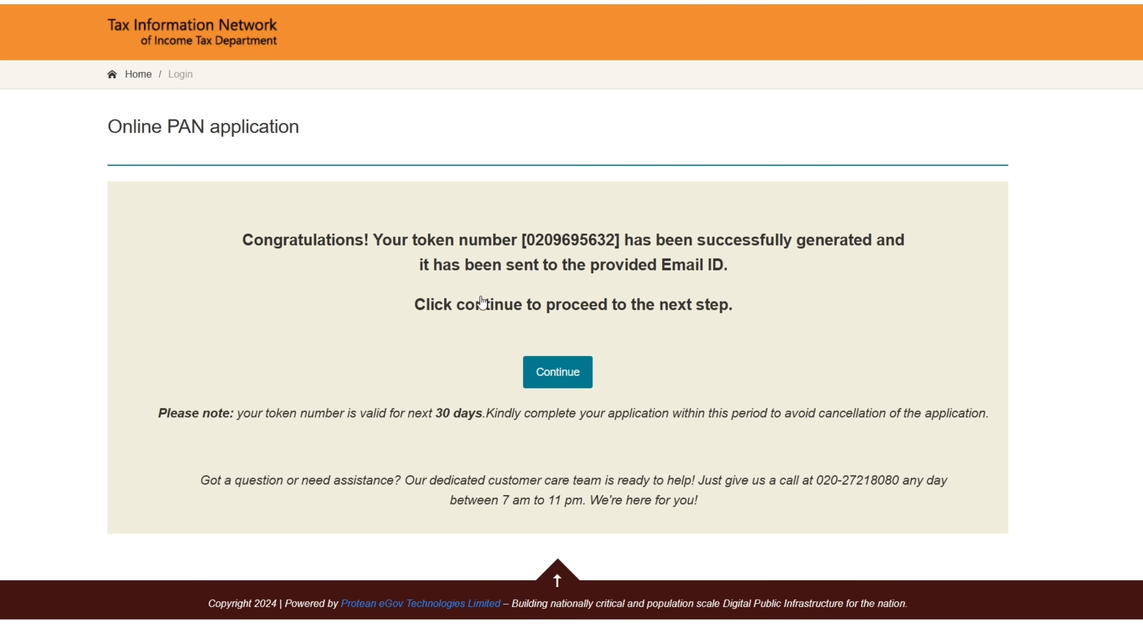
Step: Continue to the PAN application form and choose submission with supporting documents (Scan, Upload and eSign)
click(536, 376)
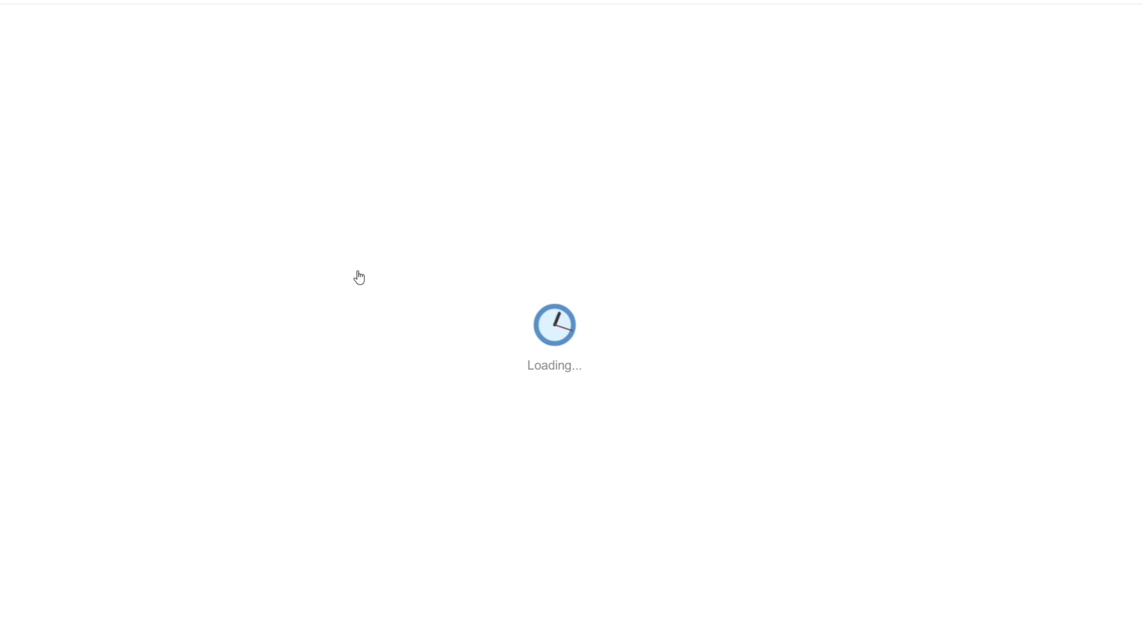
scroll(395, 262, down, 2)
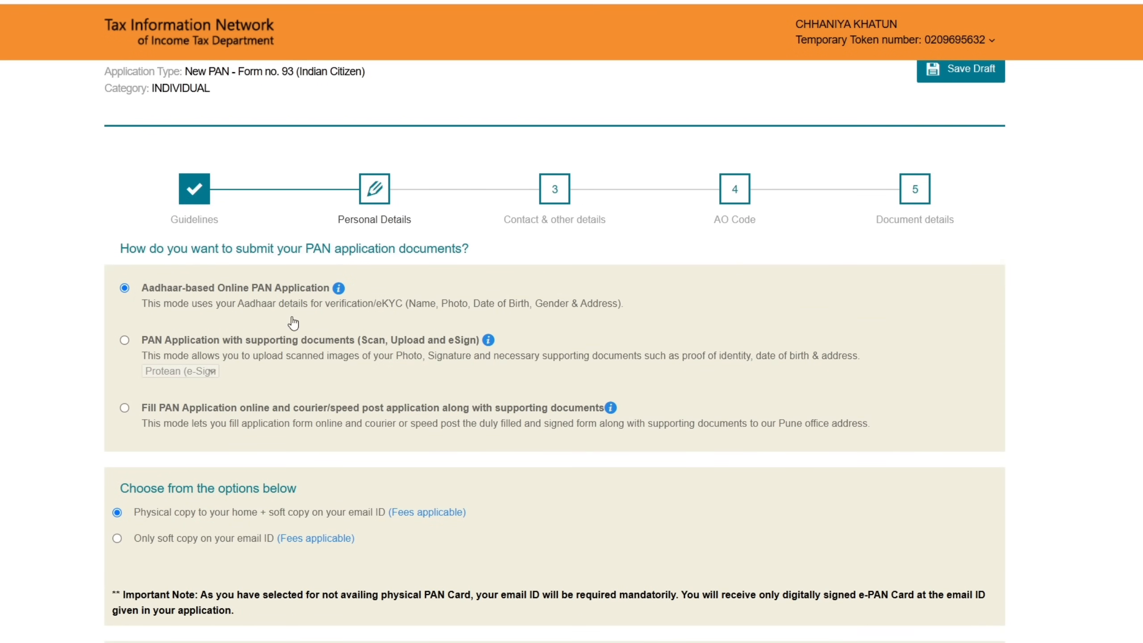
scroll(326, 266, down, 3)
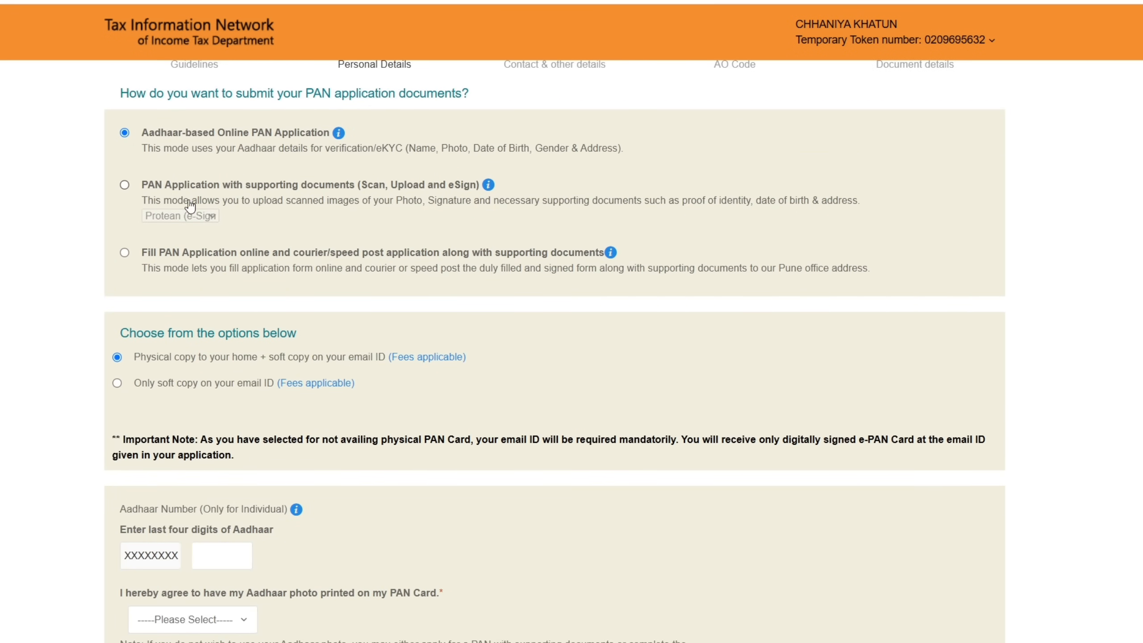
click(124, 185)
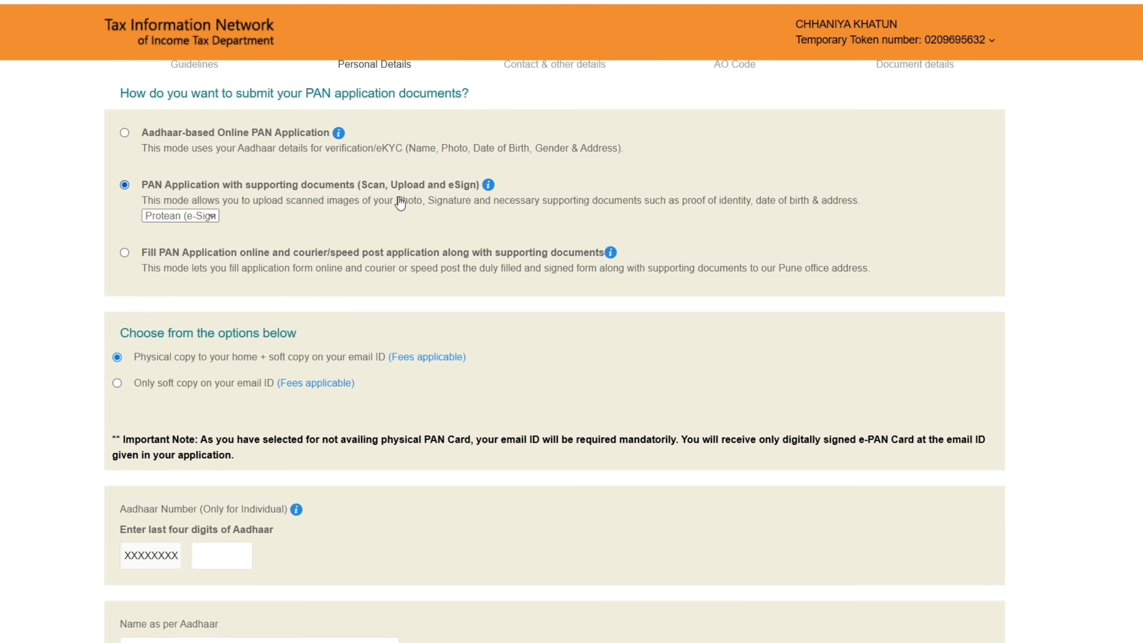
Step: Set the applicant's gender to Female in the personal details
scroll(315, 208, down, 3)
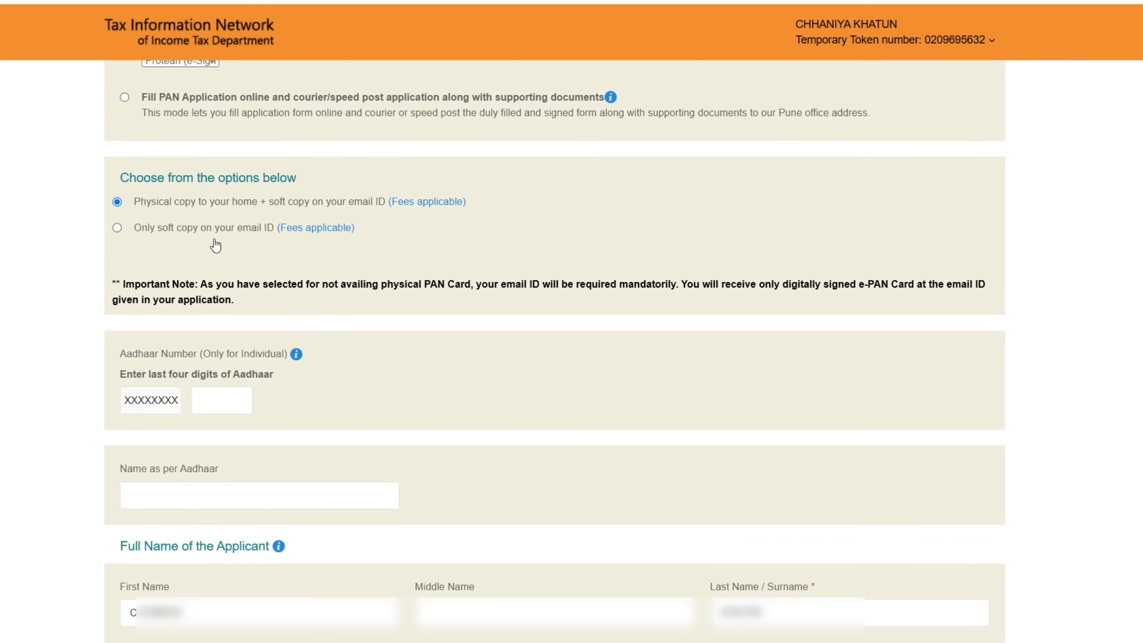
mouse_move(183, 221)
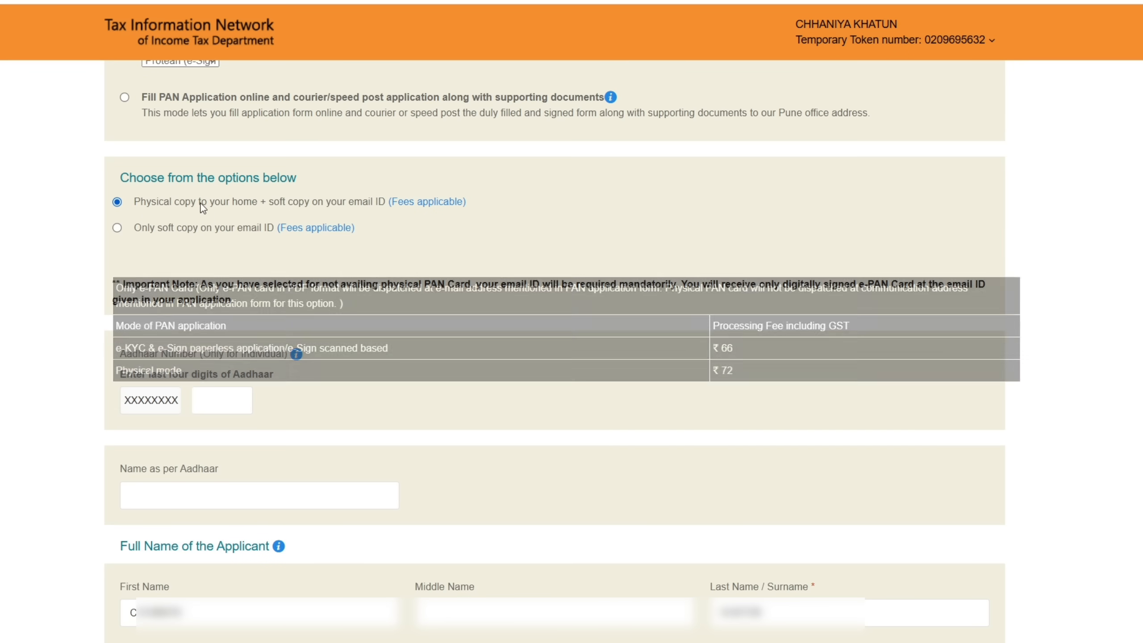
mouse_move(396, 201)
scroll(416, 194, down, 3)
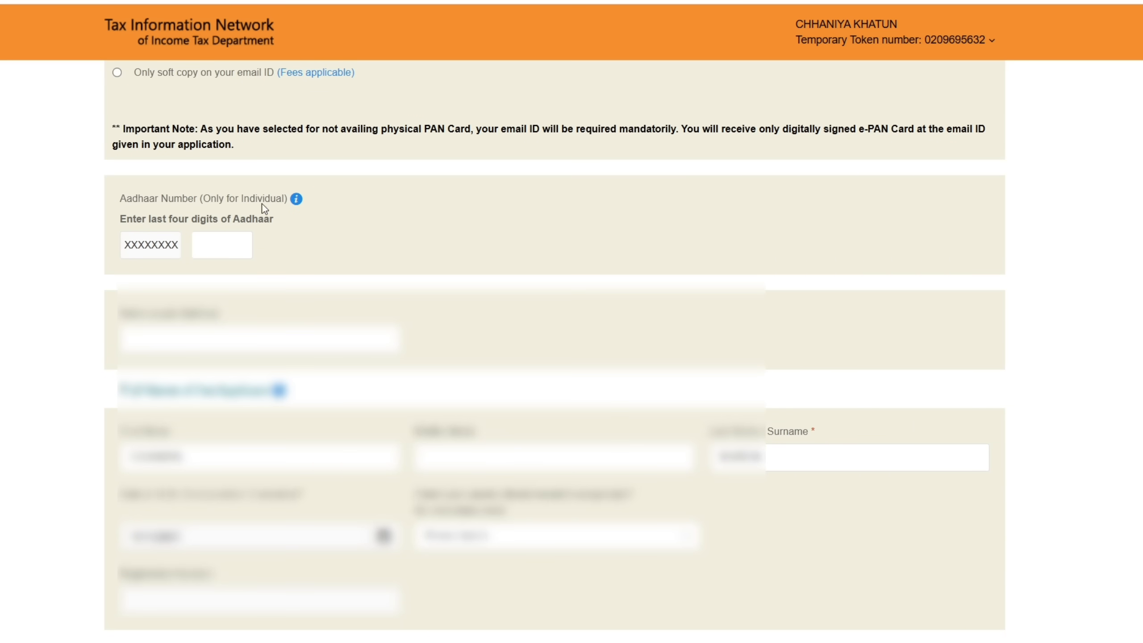
scroll(210, 206, down, 3)
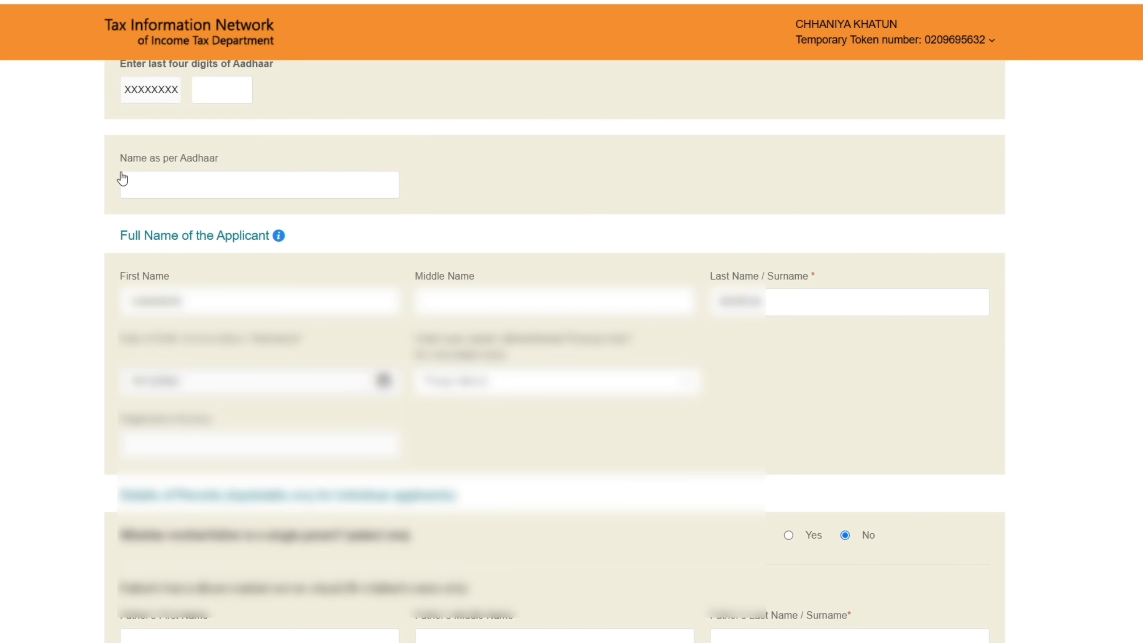
scroll(340, 184, down, 2)
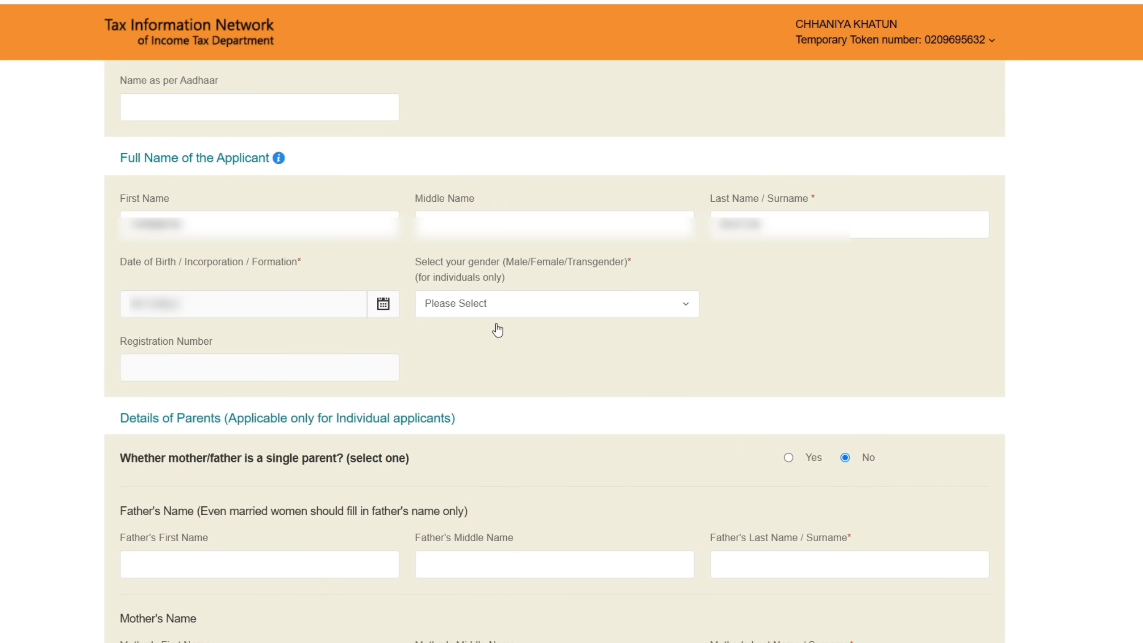
click(529, 309)
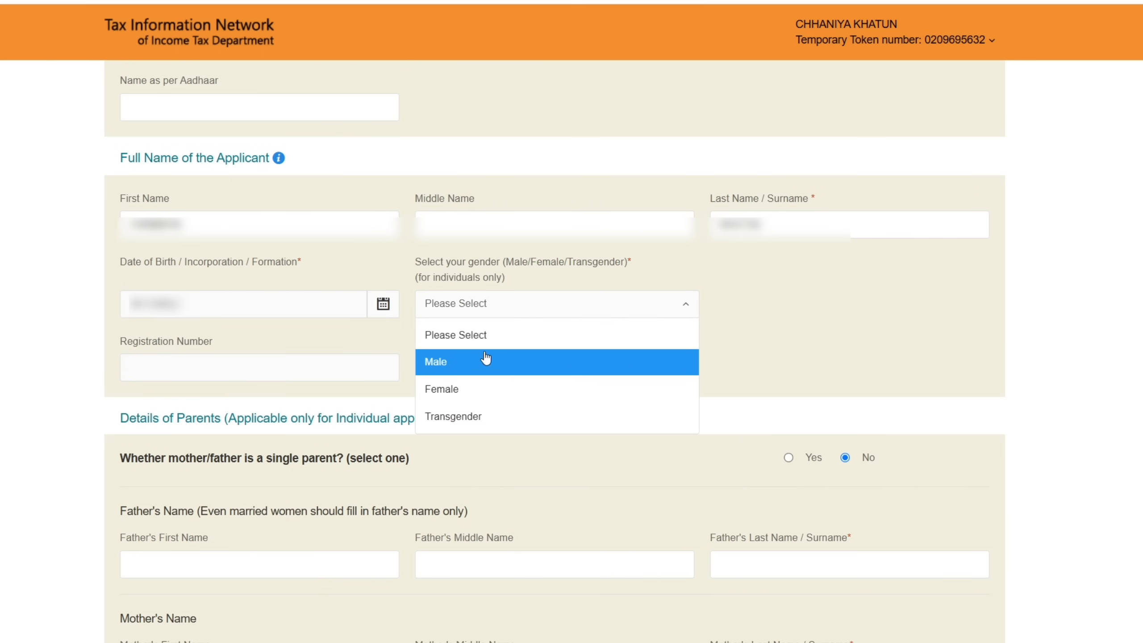
click(488, 390)
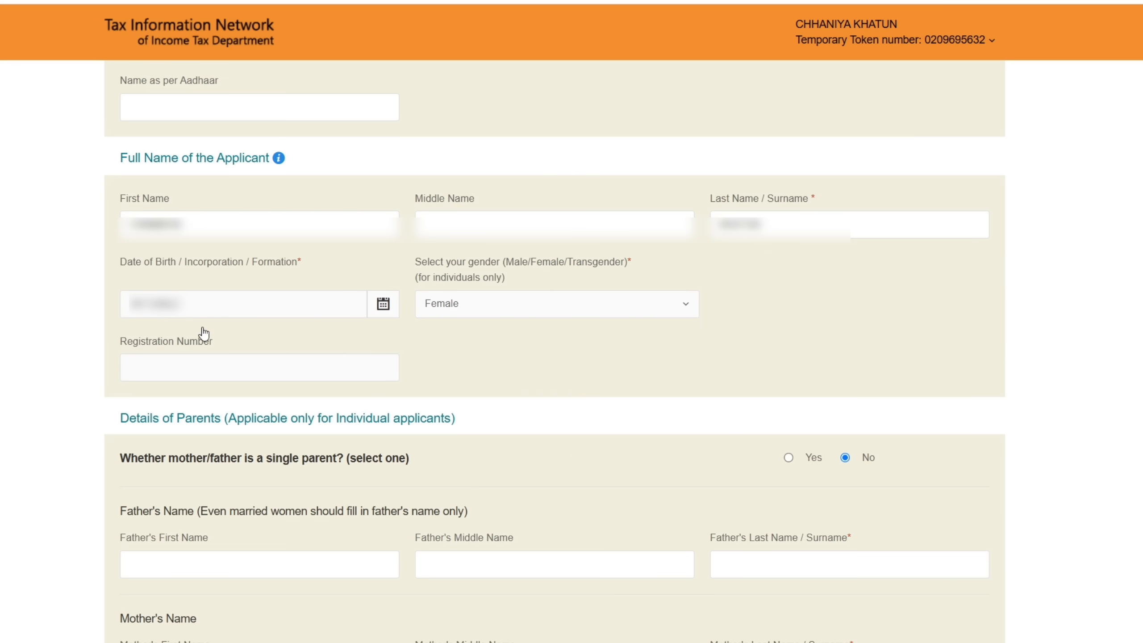
Step: Go past the parents' details and proceed to the Contact & other details section of the application
scroll(491, 311, down, 2)
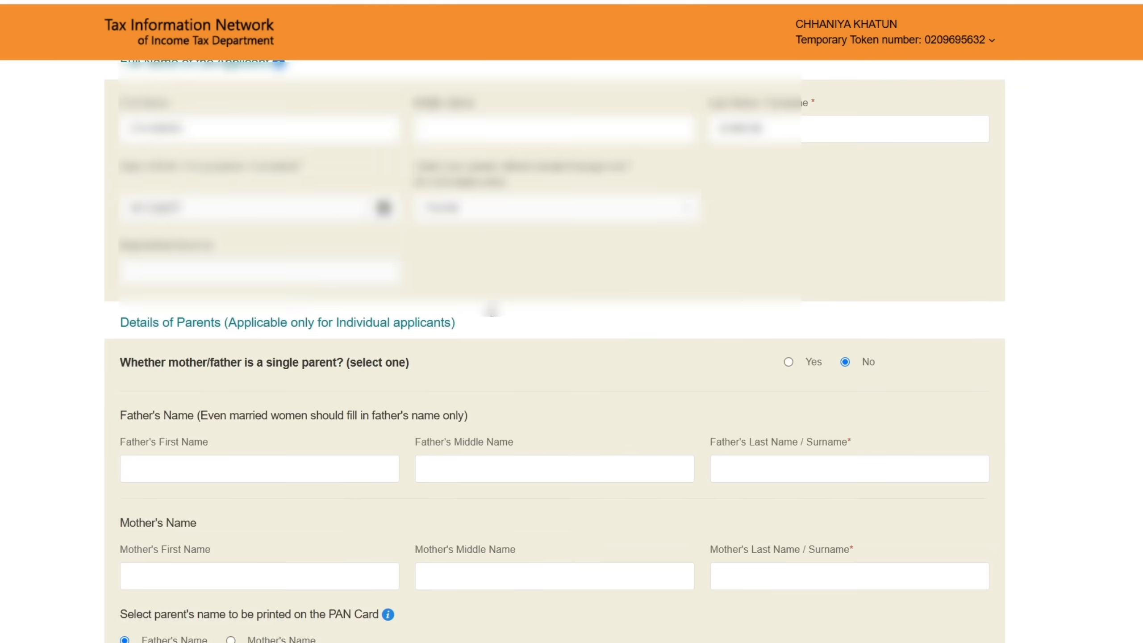
scroll(491, 310, down, 3)
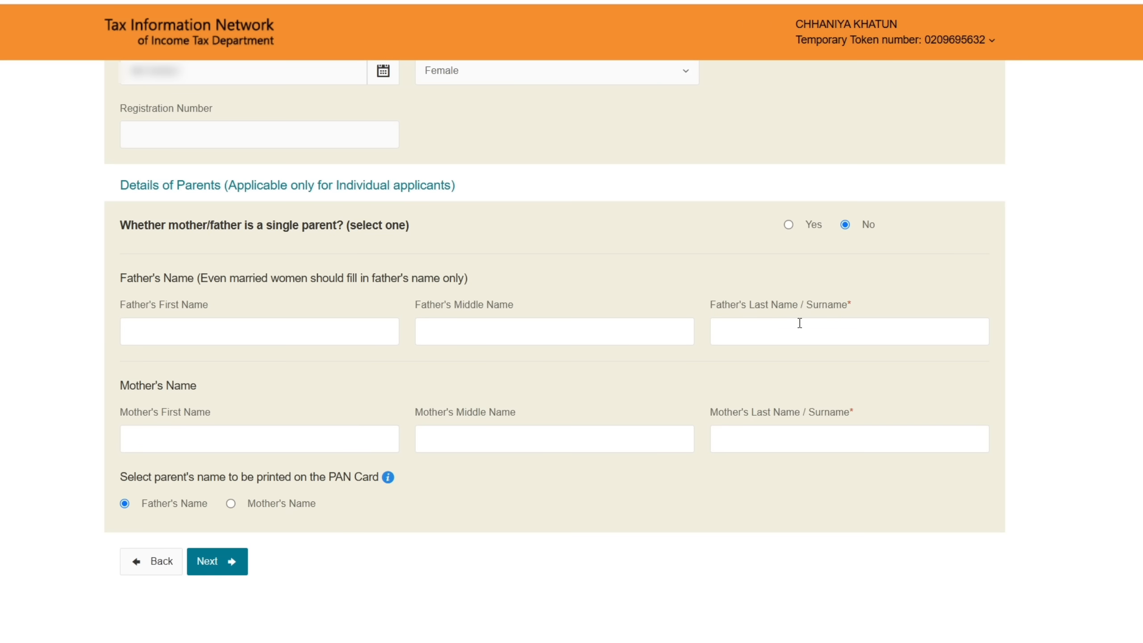
scroll(799, 352, down, 2)
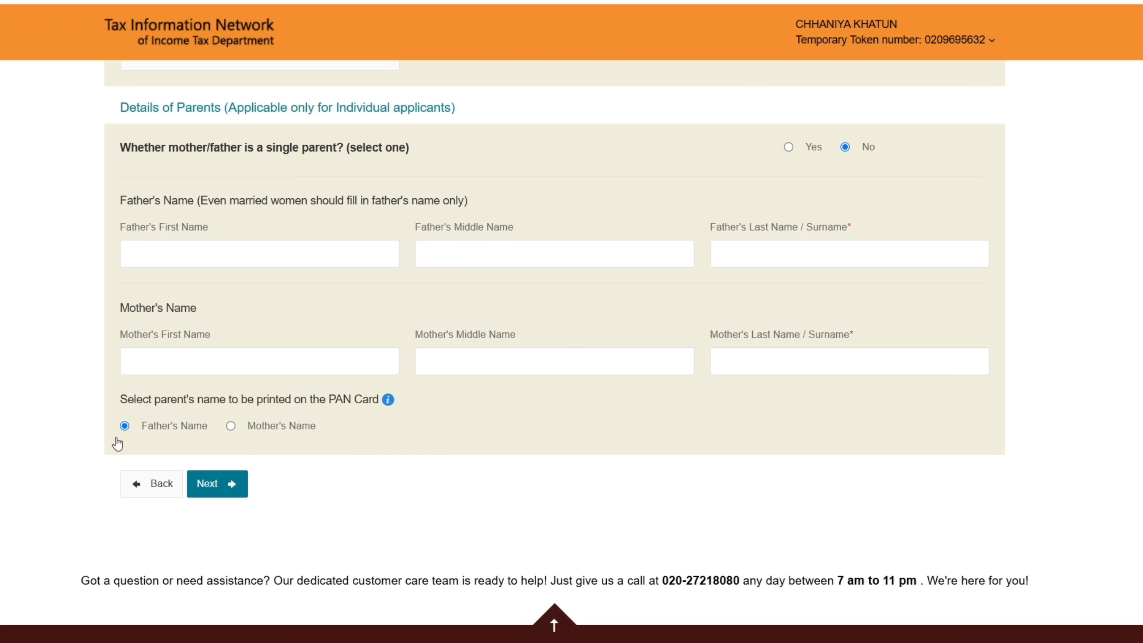
click(212, 483)
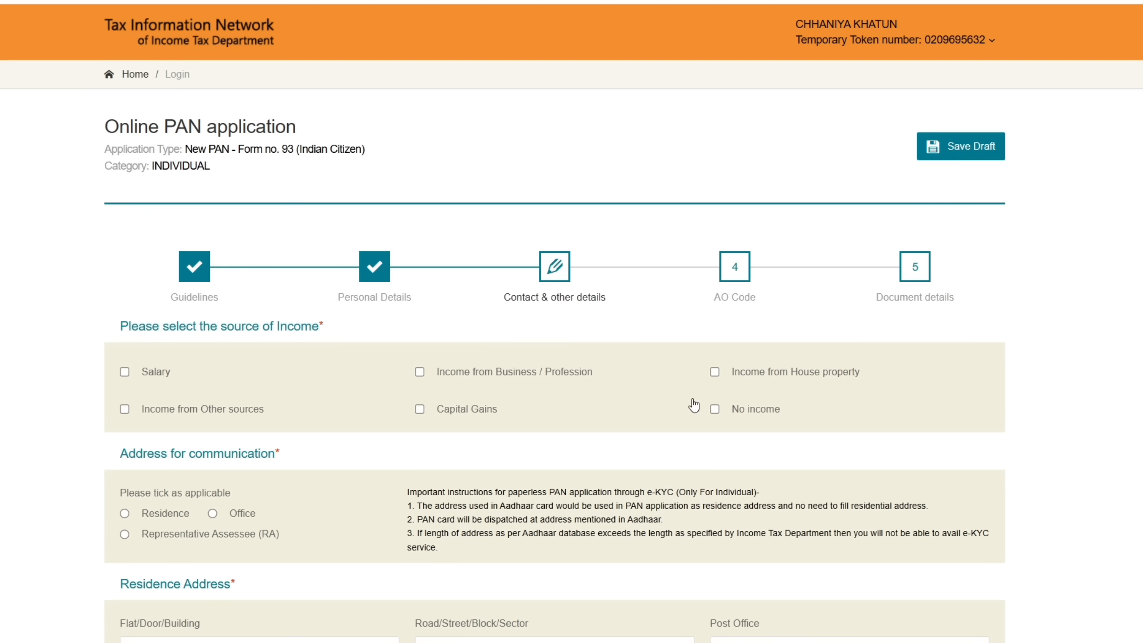
Step: Select No income as the source of income and Residence as the address for communication
click(715, 409)
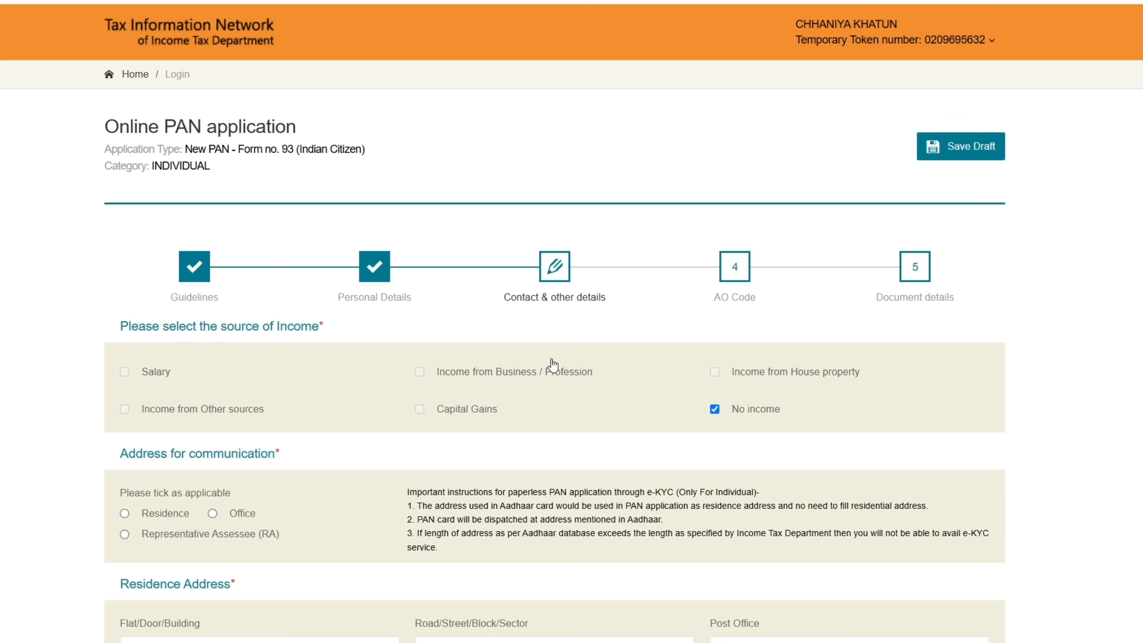
scroll(515, 309, down, 2)
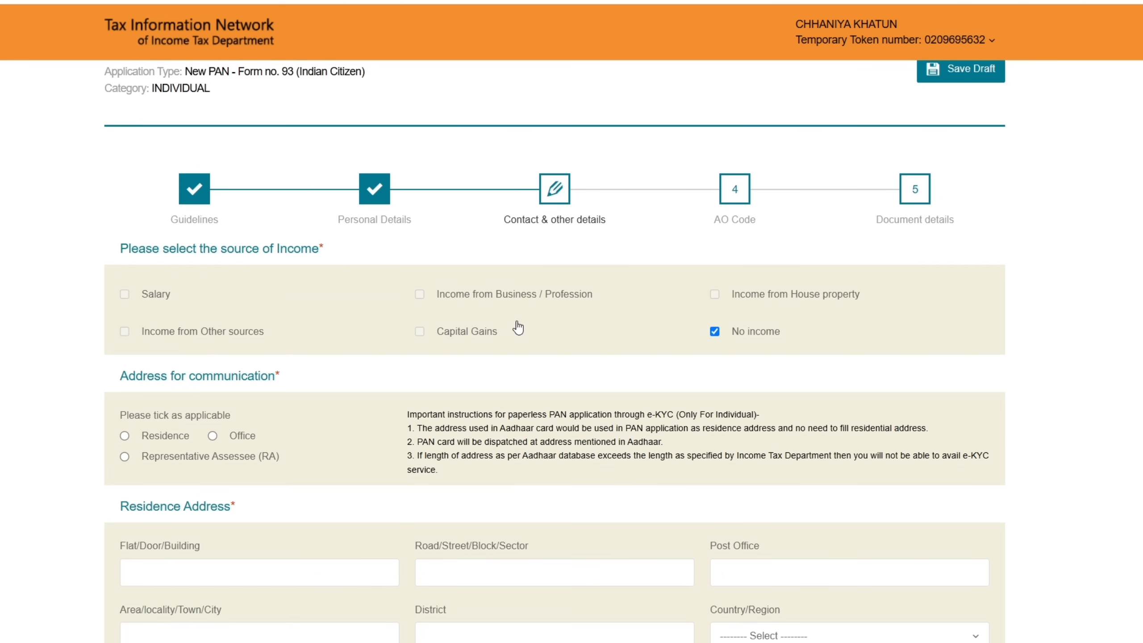
scroll(519, 325, down, 4)
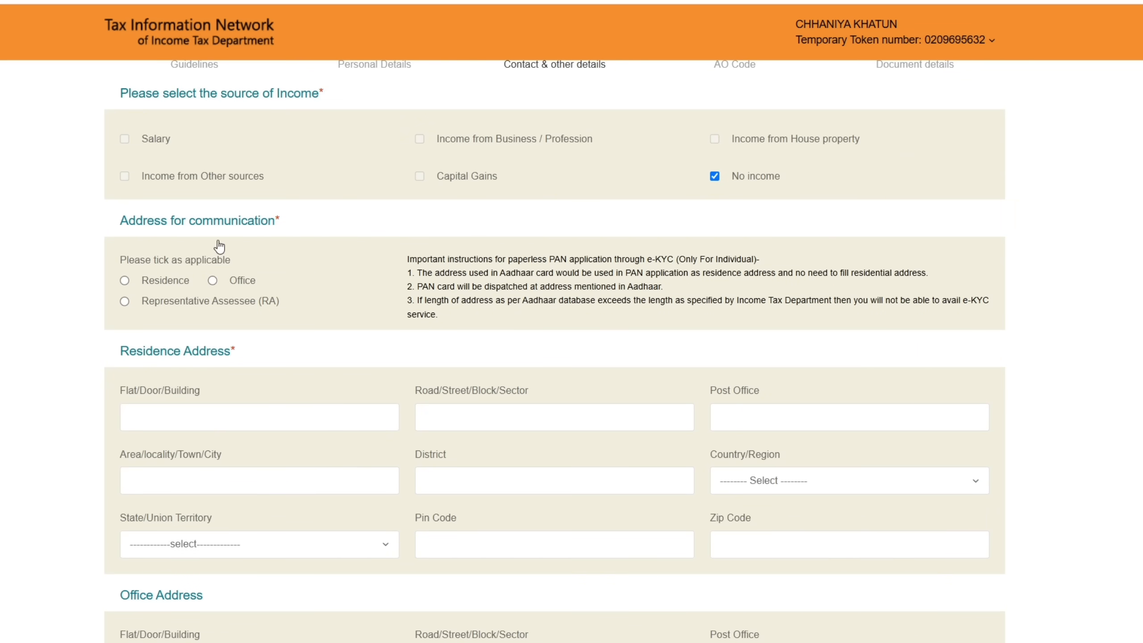
click(125, 281)
Step: Set the residence address country to INDIA and its state to WEST BENGAL
scroll(235, 283, down, 4)
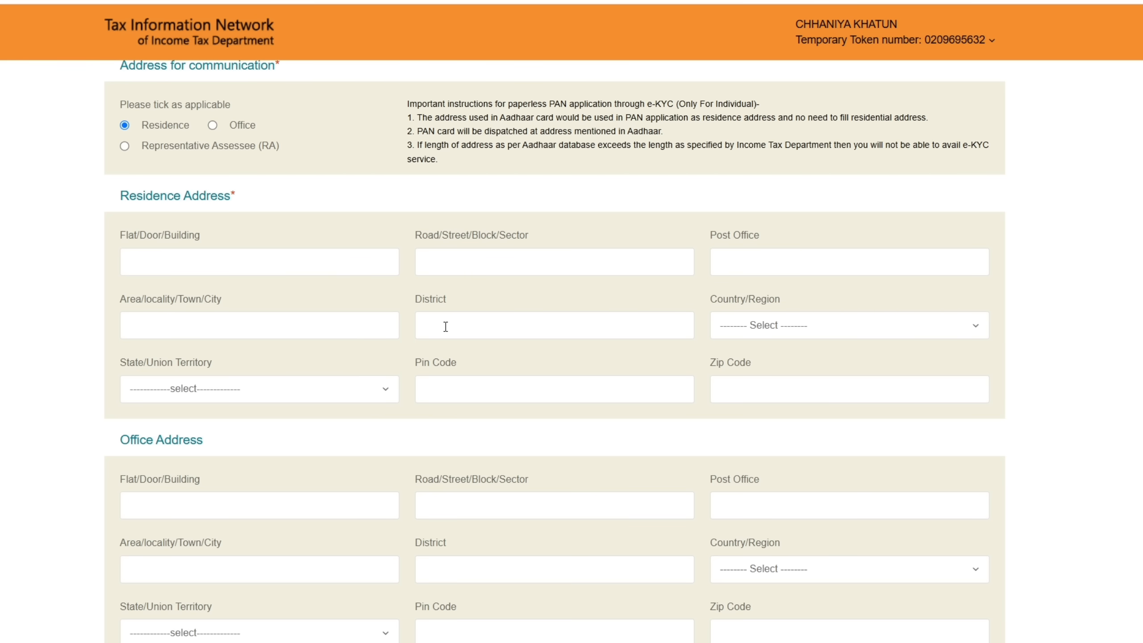
click(749, 337)
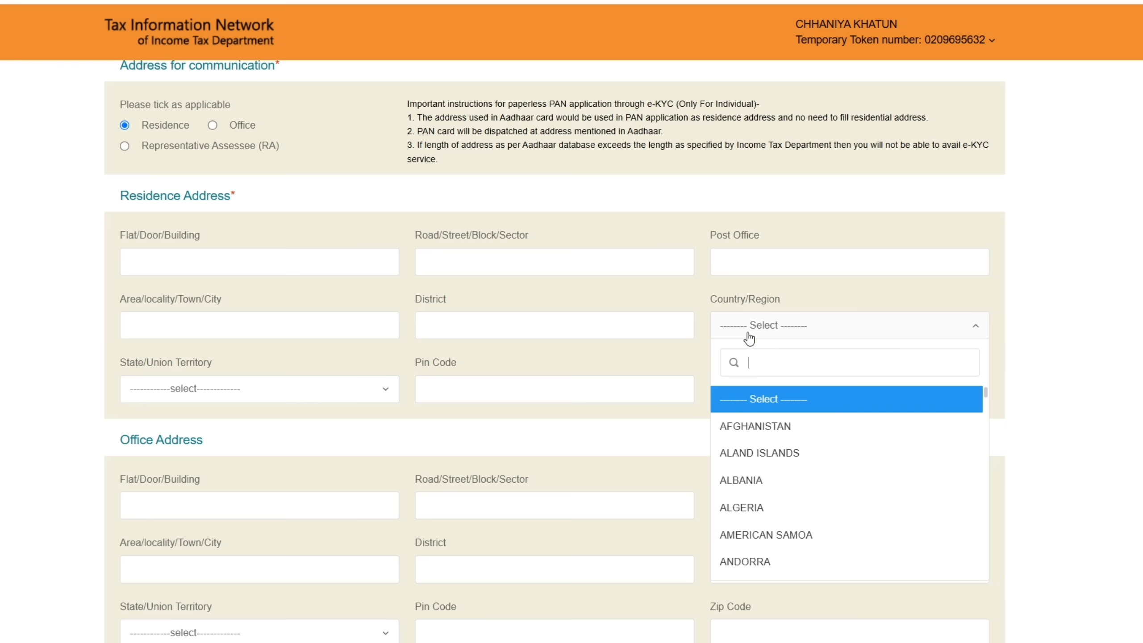
text(in)
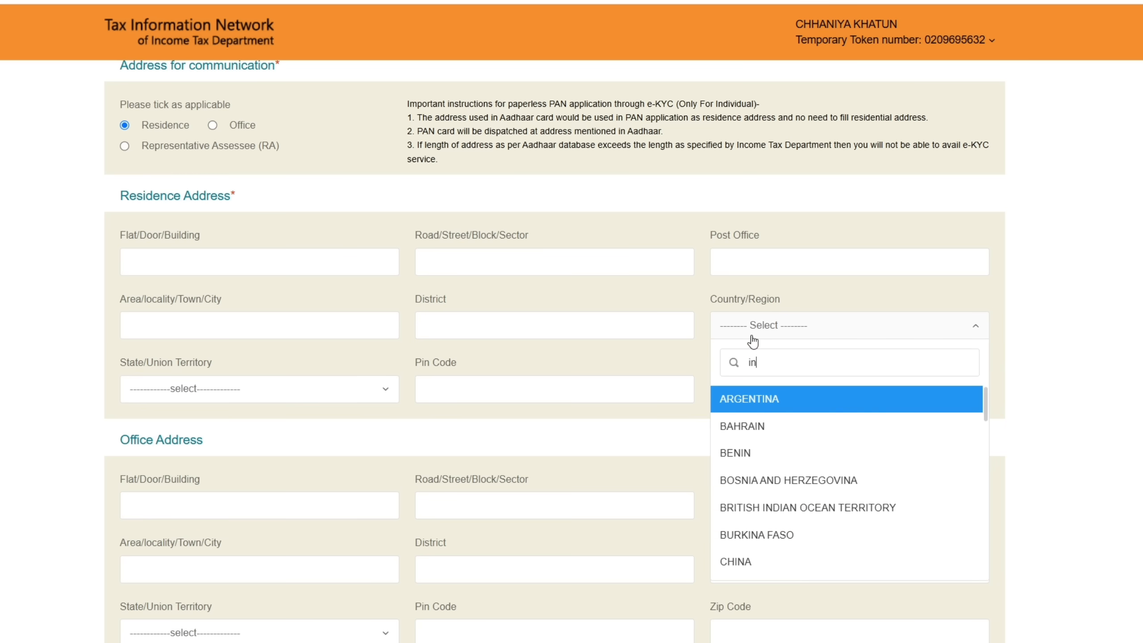
text(d)
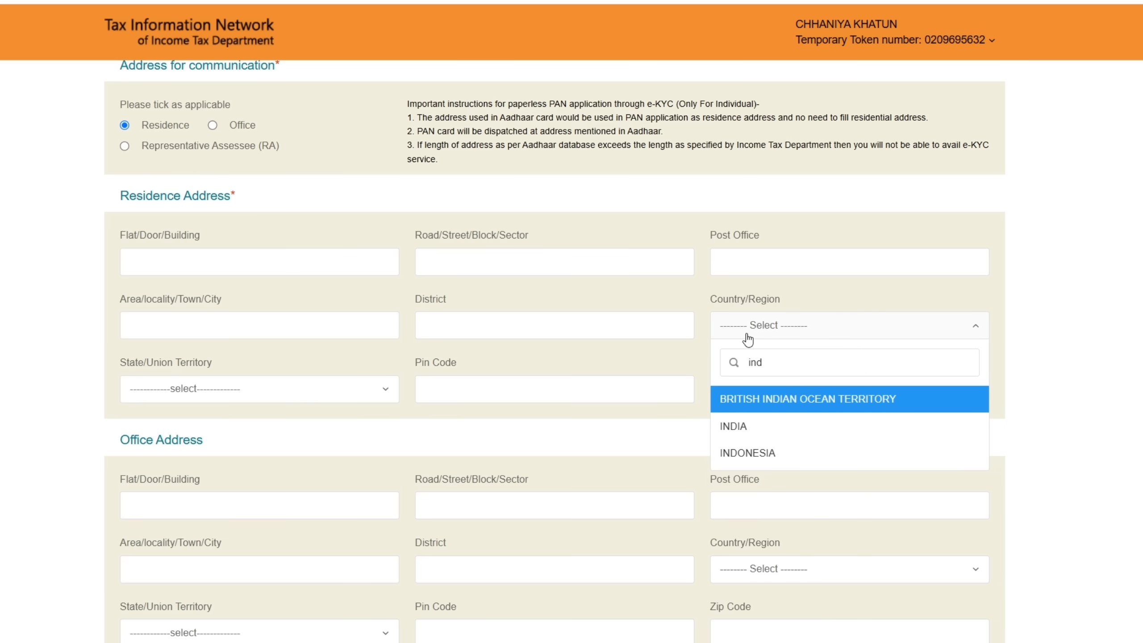
click(749, 424)
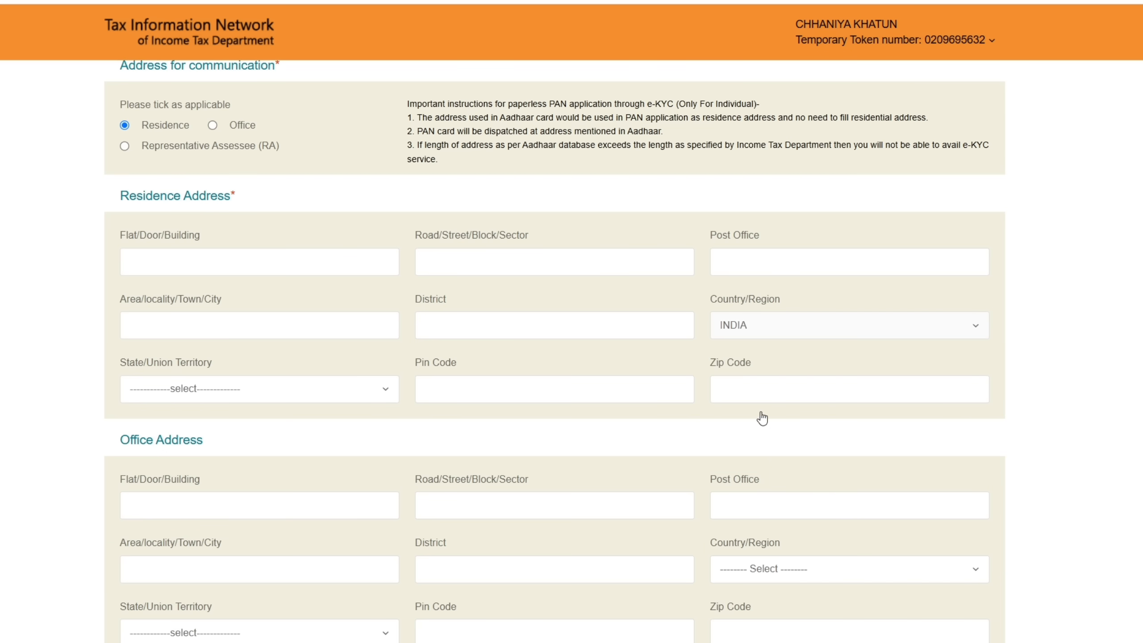
click(257, 390)
text(we)
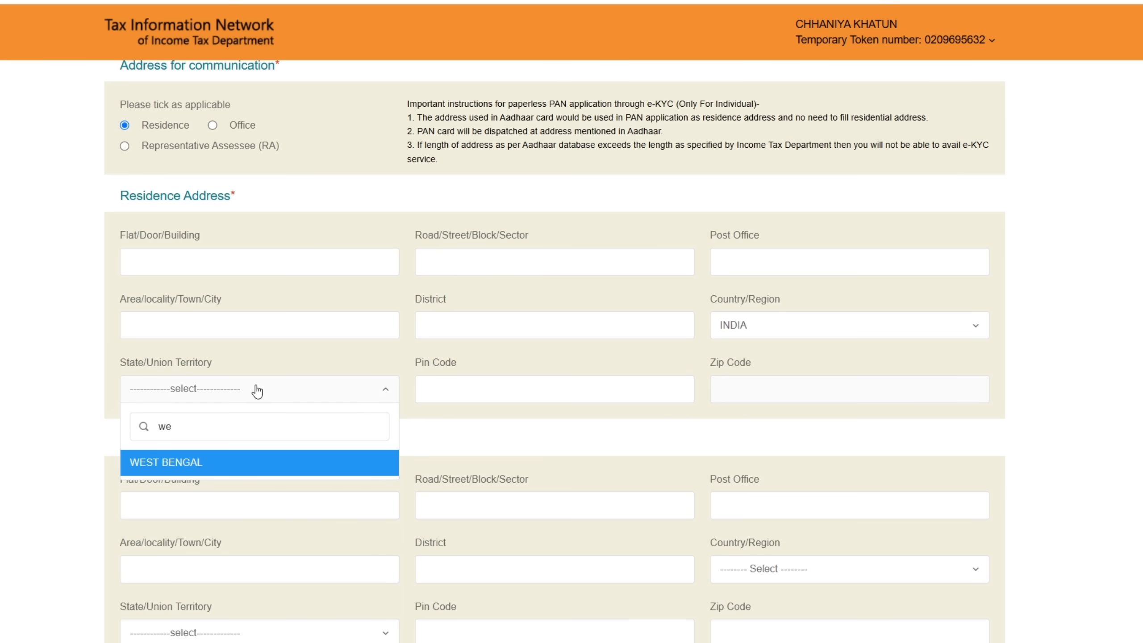
click(238, 466)
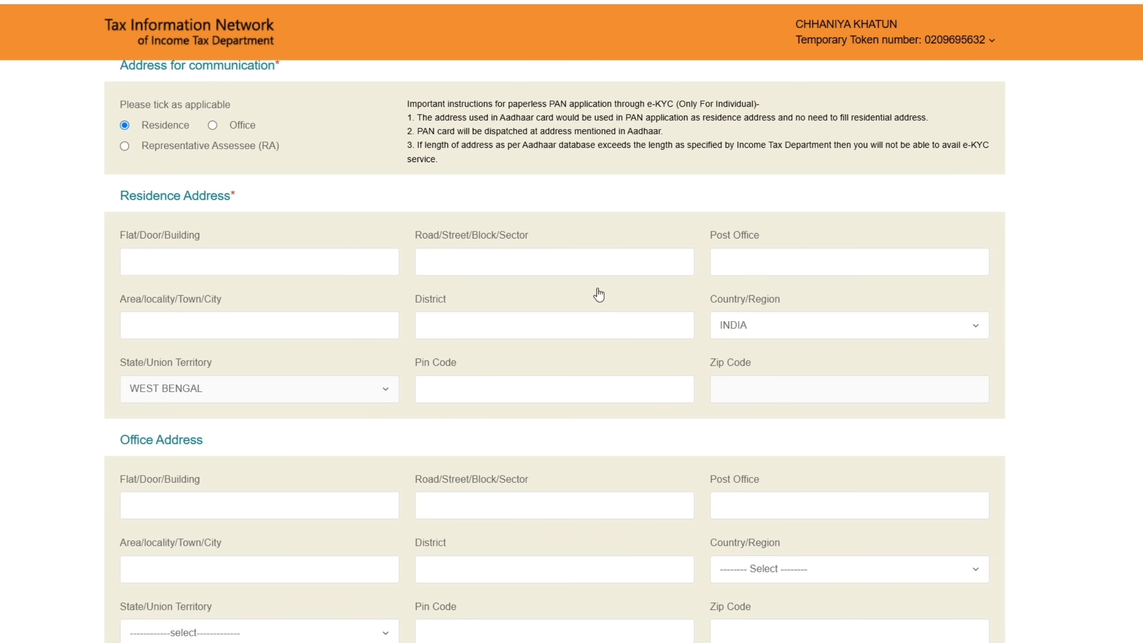
Step: Set the telephone country code (ISD code) to INDIA (91)
scroll(365, 398, down, 5)
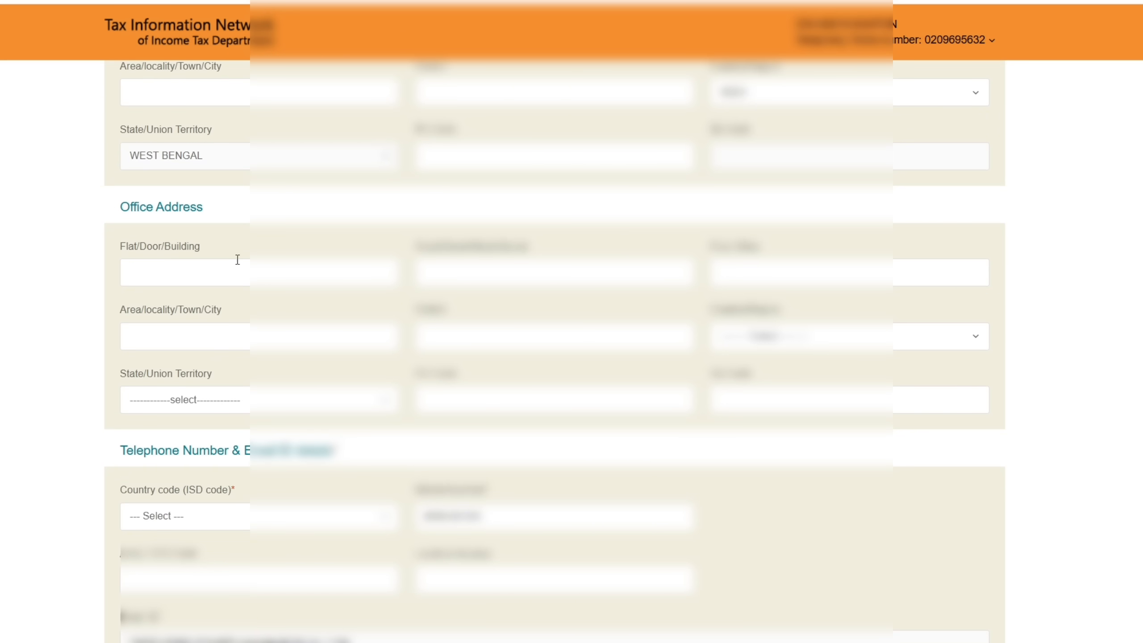
scroll(151, 339, down, 7)
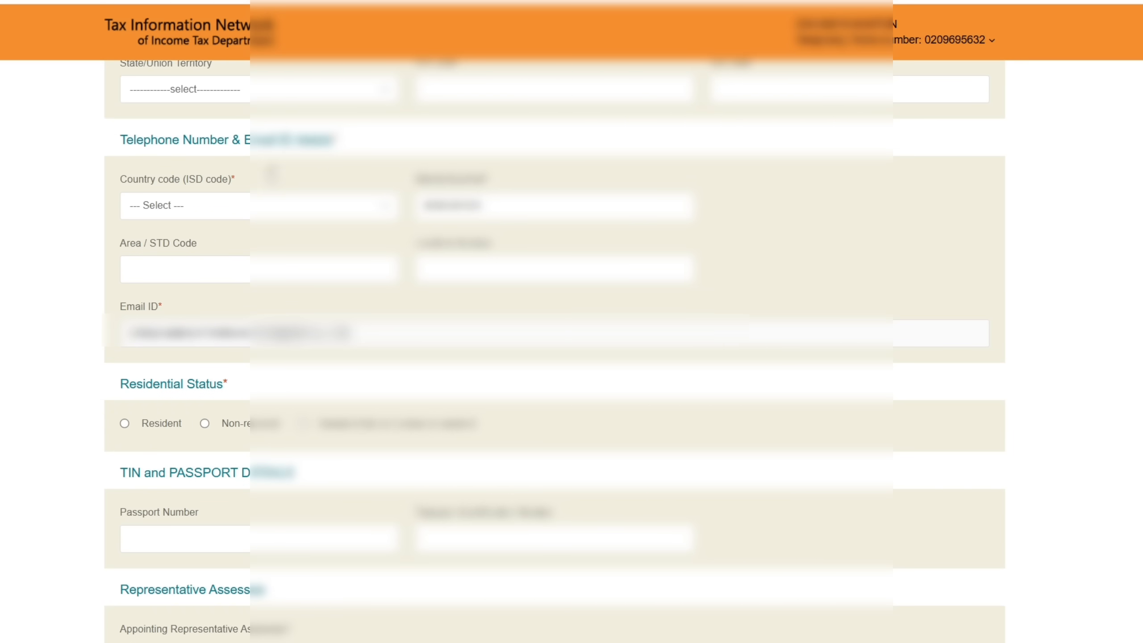
click(198, 211)
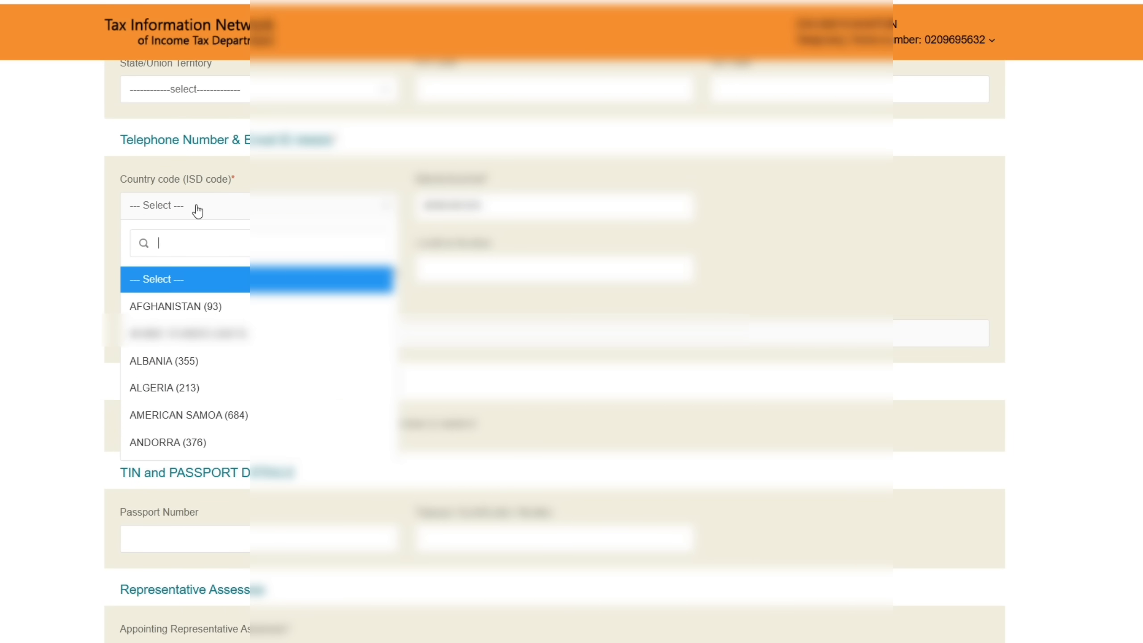
text(ind)
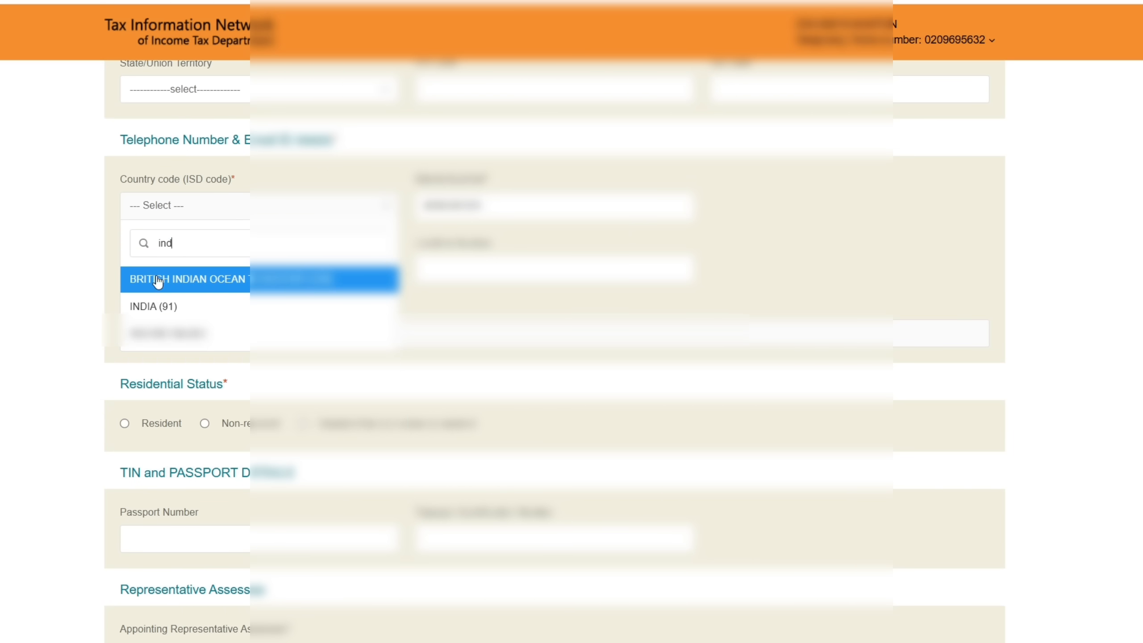
click(166, 307)
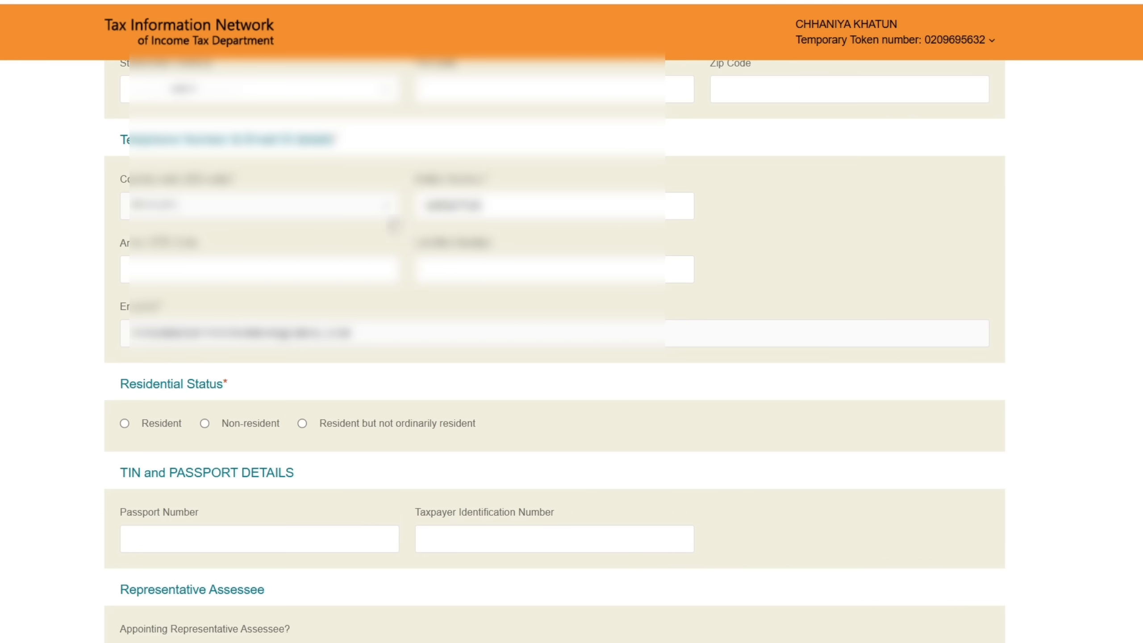
Step: Set the residential status to Resident and answer Yes to appointing a representative assessee
scroll(439, 274, down, 5)
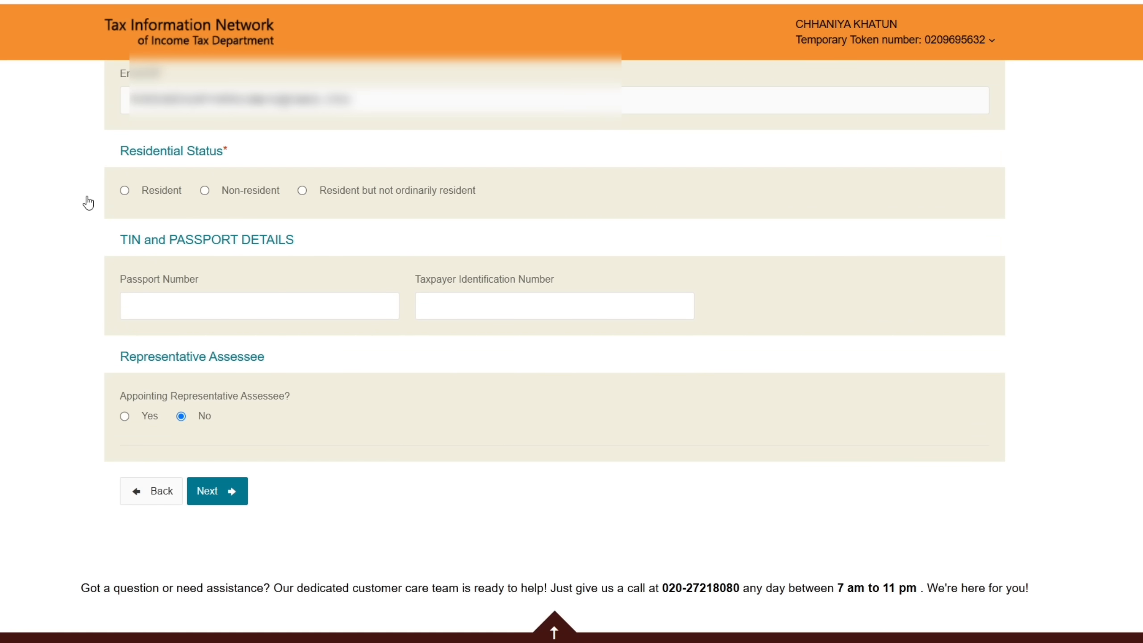
click(125, 191)
click(124, 421)
scroll(309, 415, down, 4)
scroll(308, 403, down, 1)
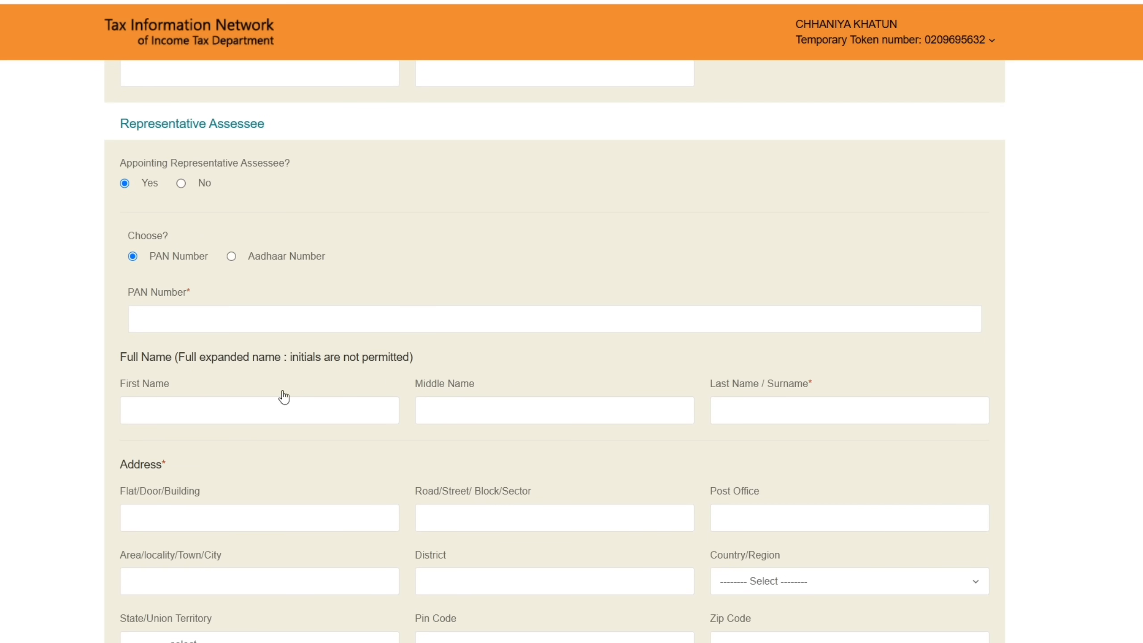
Step: Answer No to appointing a representative assessee and proceed to the AO Code stage
scroll(320, 390, down, 3)
scroll(319, 391, up, 5)
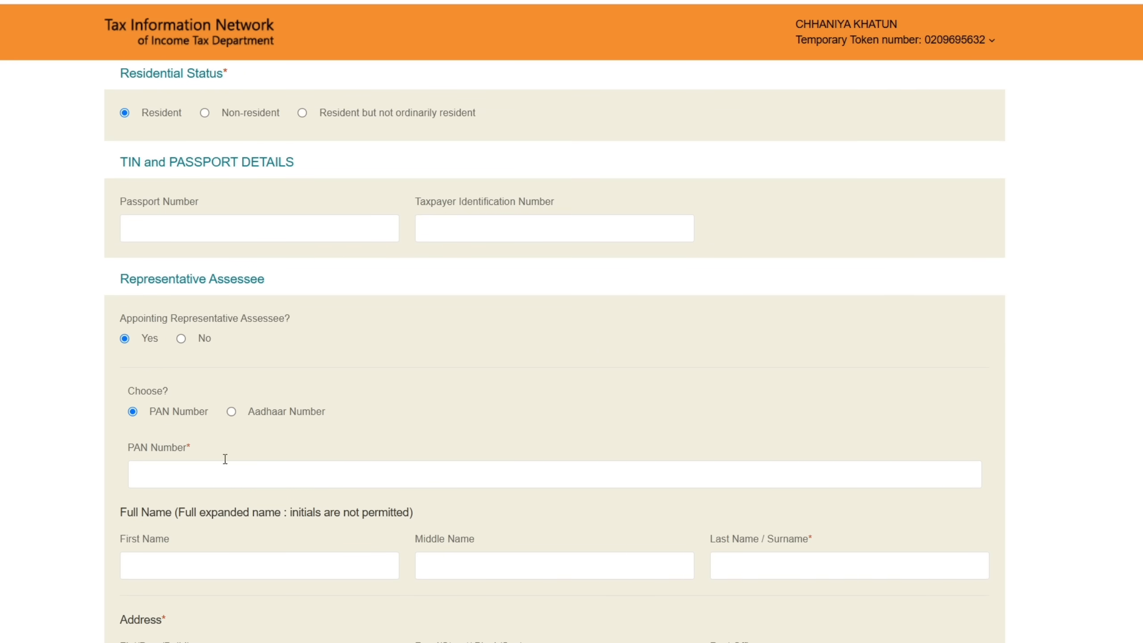
click(180, 339)
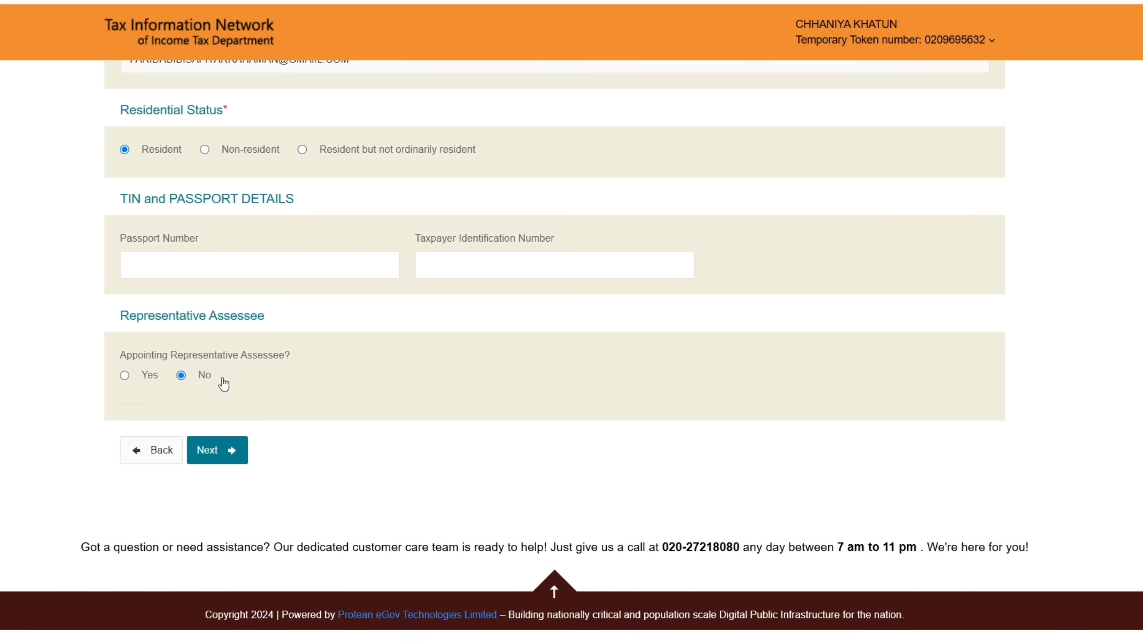
click(232, 456)
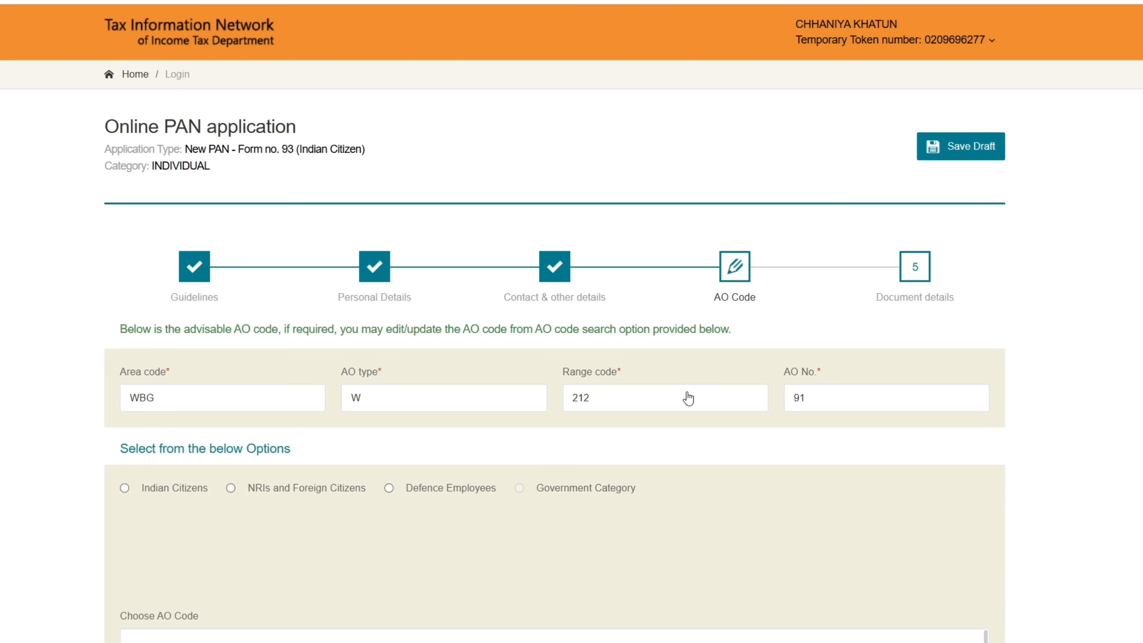
Step: Fetch the AO codes for Indian Citizens in the state WEST BENGAL and the city COOCH BEHAR
scroll(441, 375, down, 2)
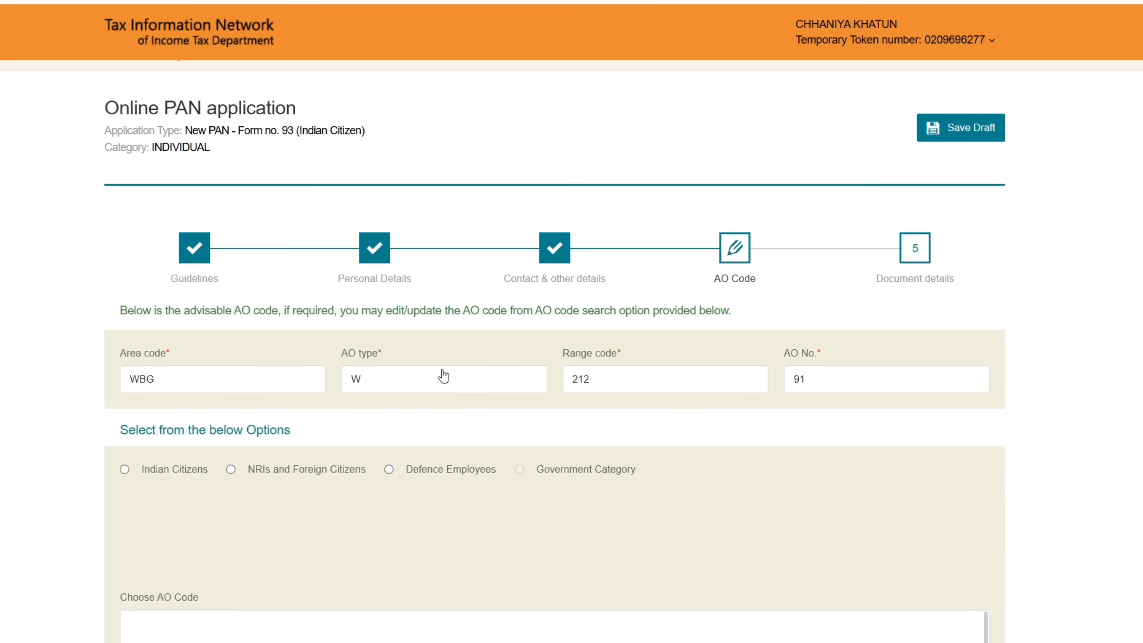
click(125, 411)
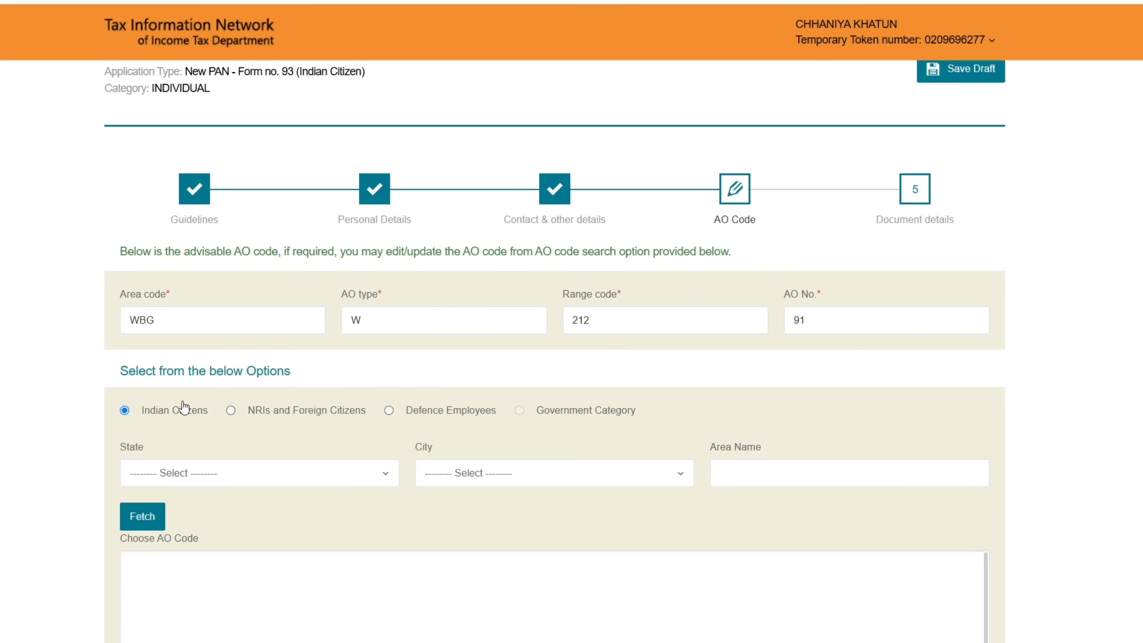
scroll(184, 408, down, 4)
click(302, 326)
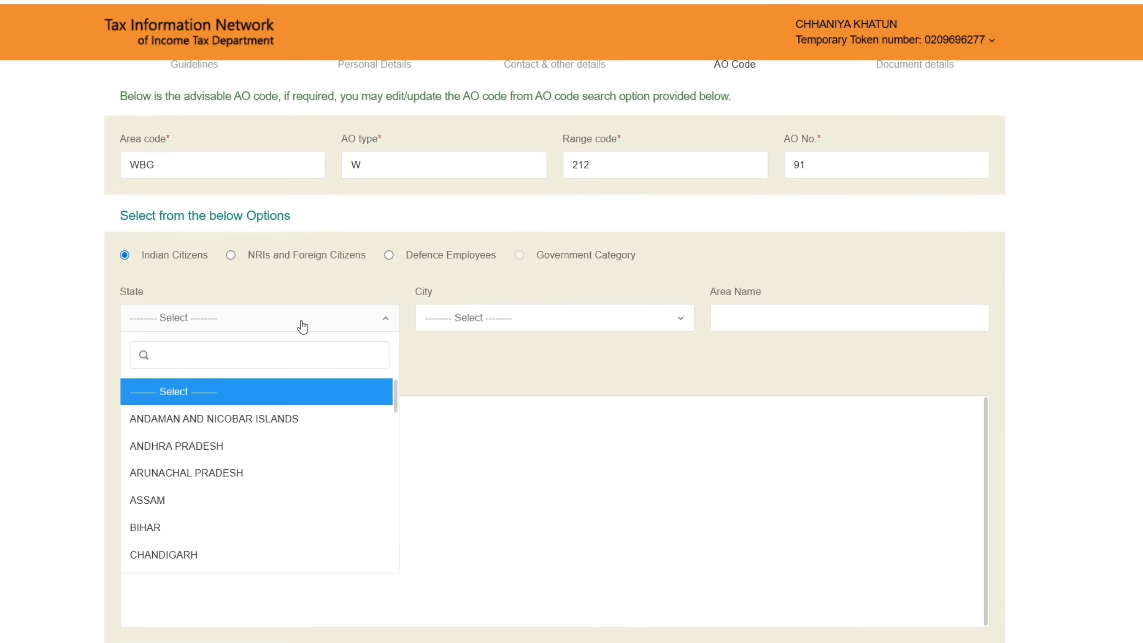
text(we)
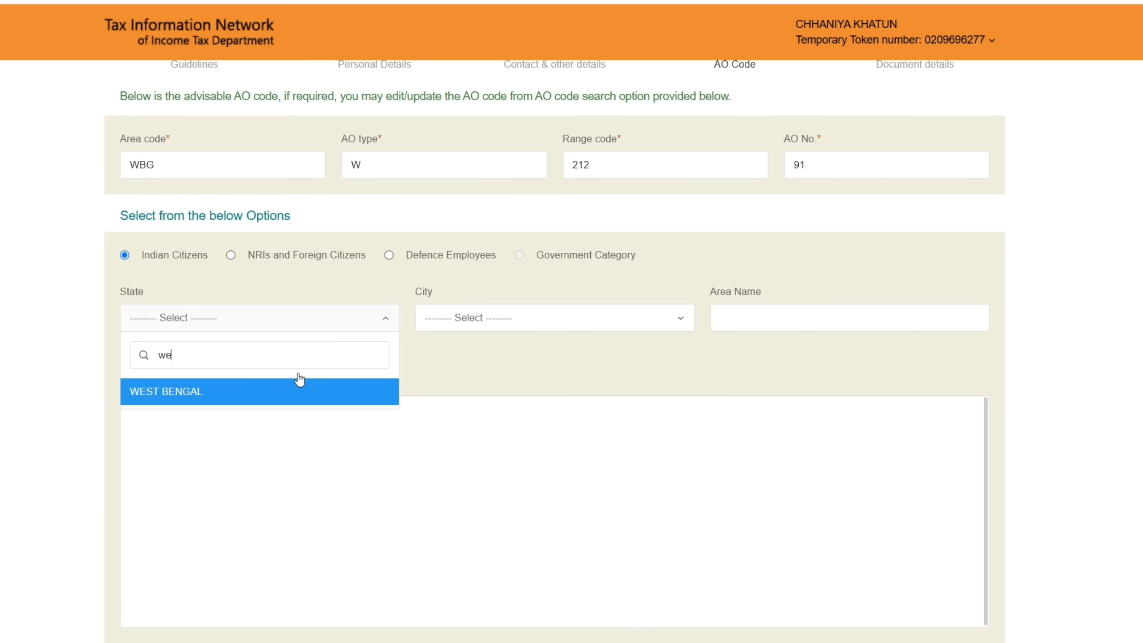
click(297, 402)
click(459, 321)
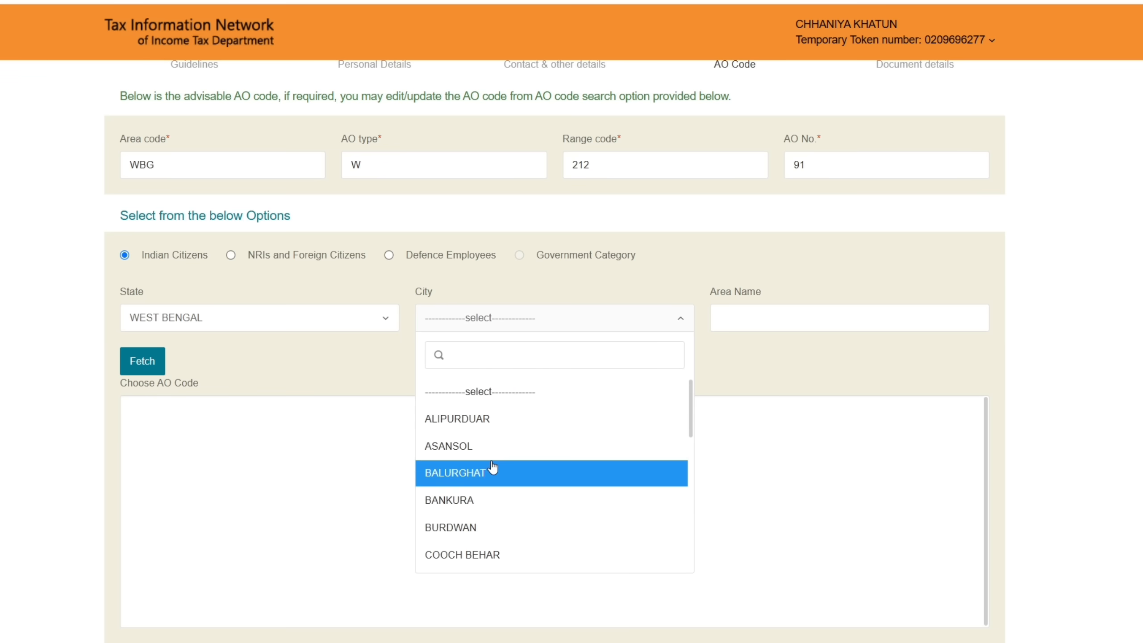
click(470, 553)
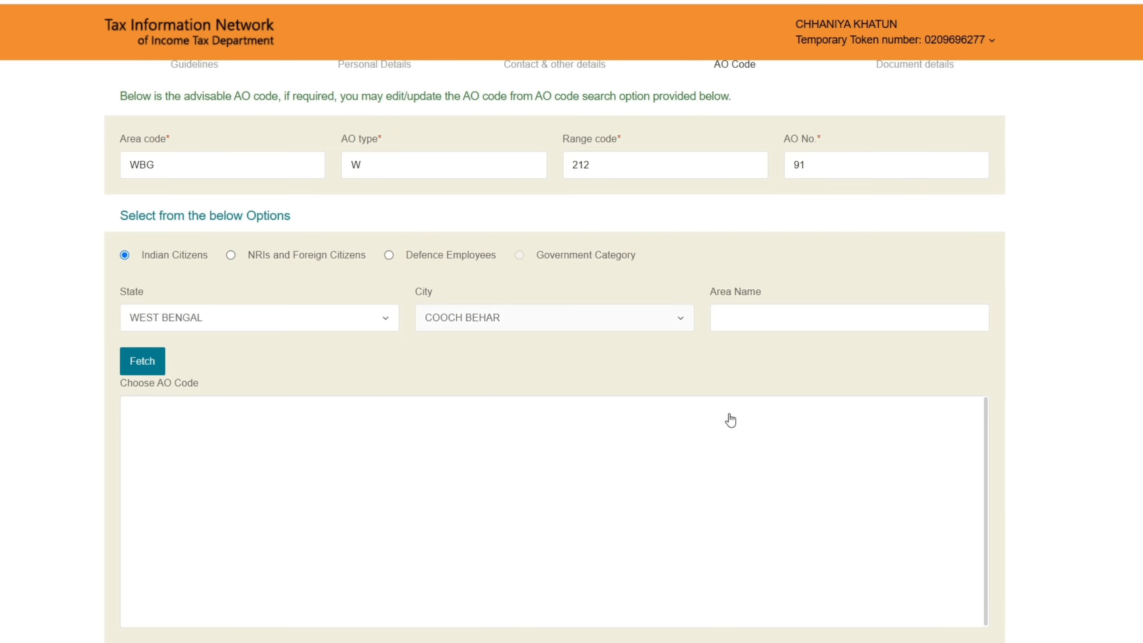
click(137, 367)
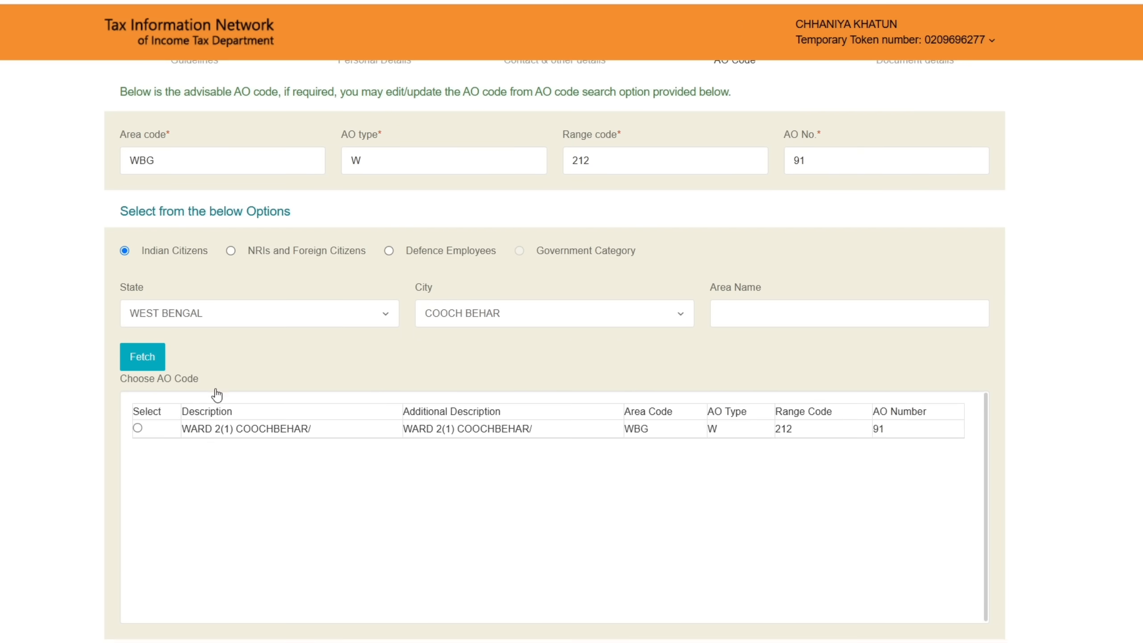
Step: Choose the WARD 2(1) COOCHBEHAR AO code and proceed to the document details
scroll(217, 396, down, 5)
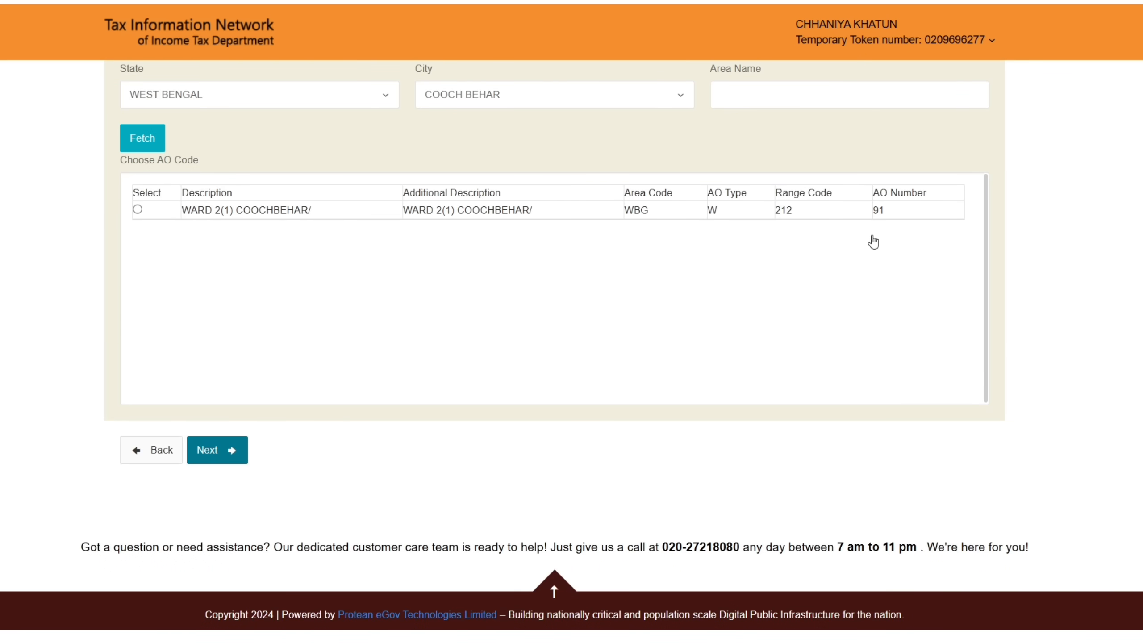
click(137, 211)
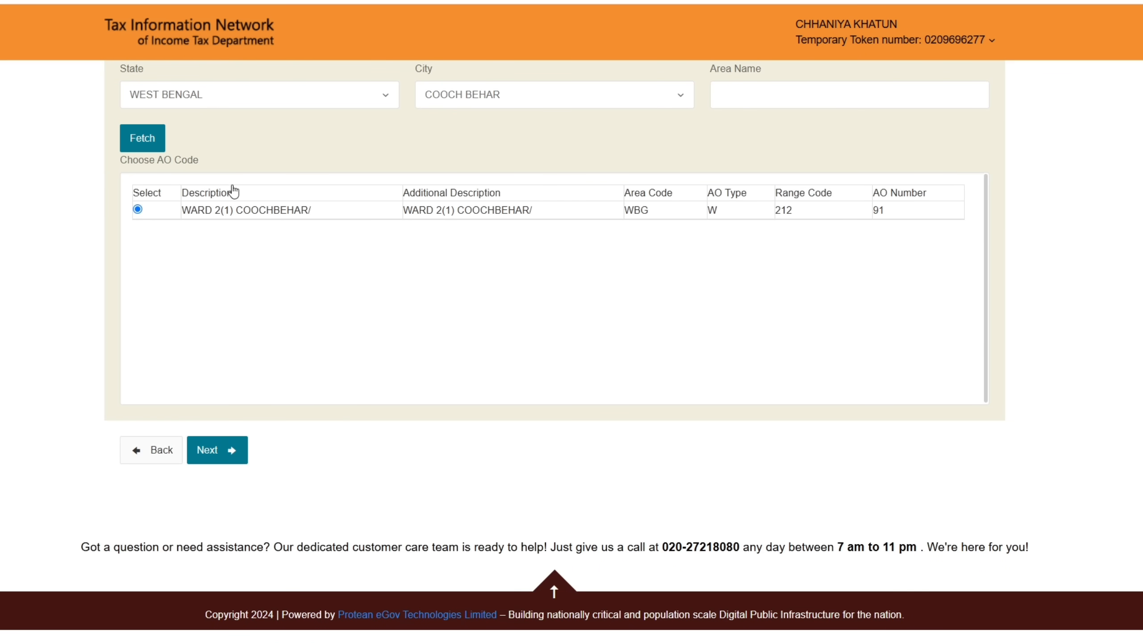
scroll(216, 189, up, 3)
scroll(148, 358, down, 3)
click(225, 452)
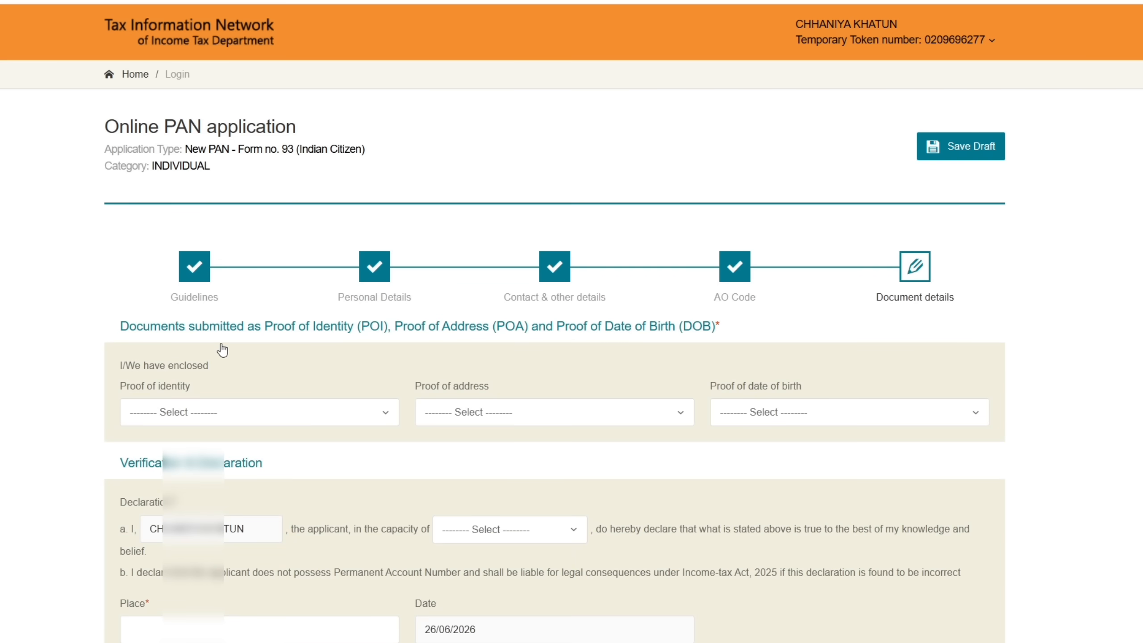
Step: Set the proof of identity to AADHAAR Card issued by the Unique Identification Authority of India
scroll(216, 349, down, 2)
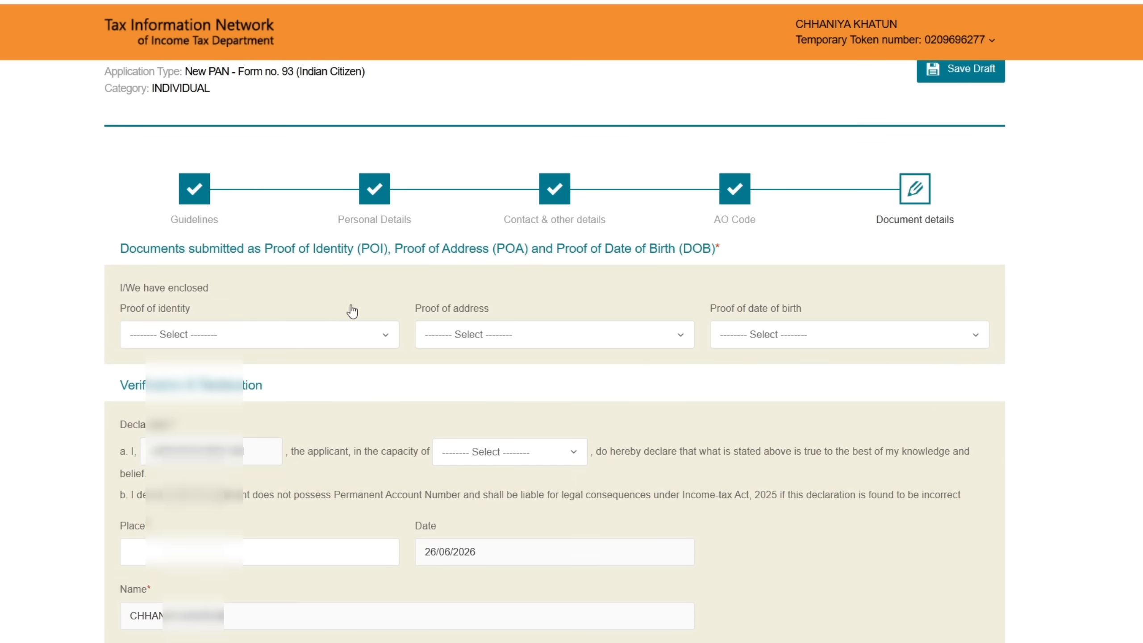
scroll(352, 310, down, 2)
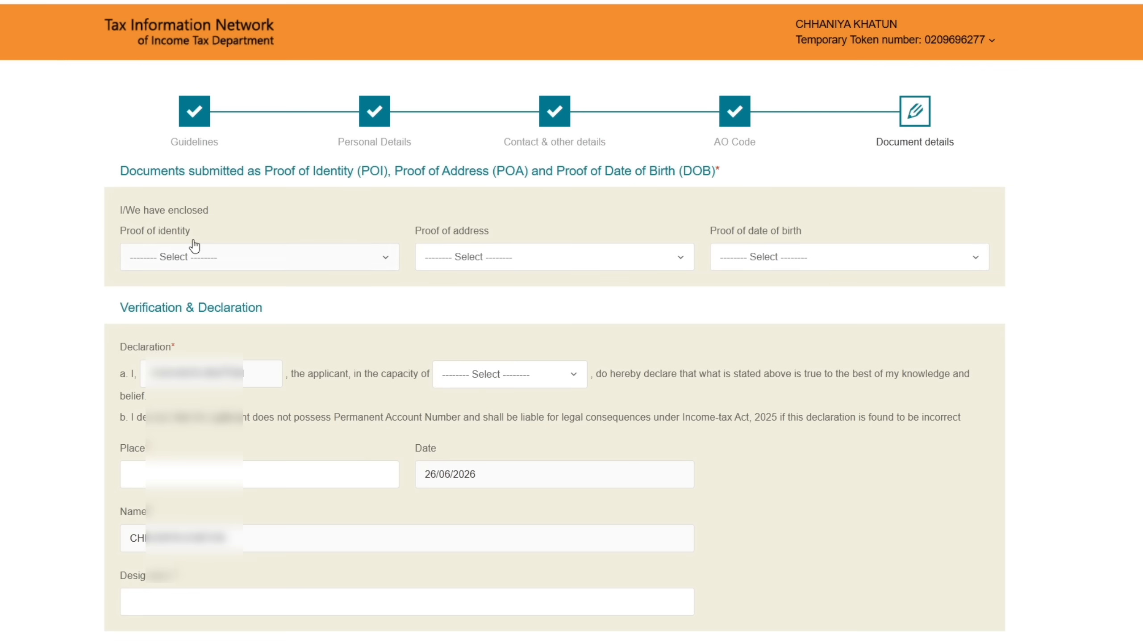
click(220, 262)
scroll(185, 417, down, 3)
scroll(185, 417, up, 3)
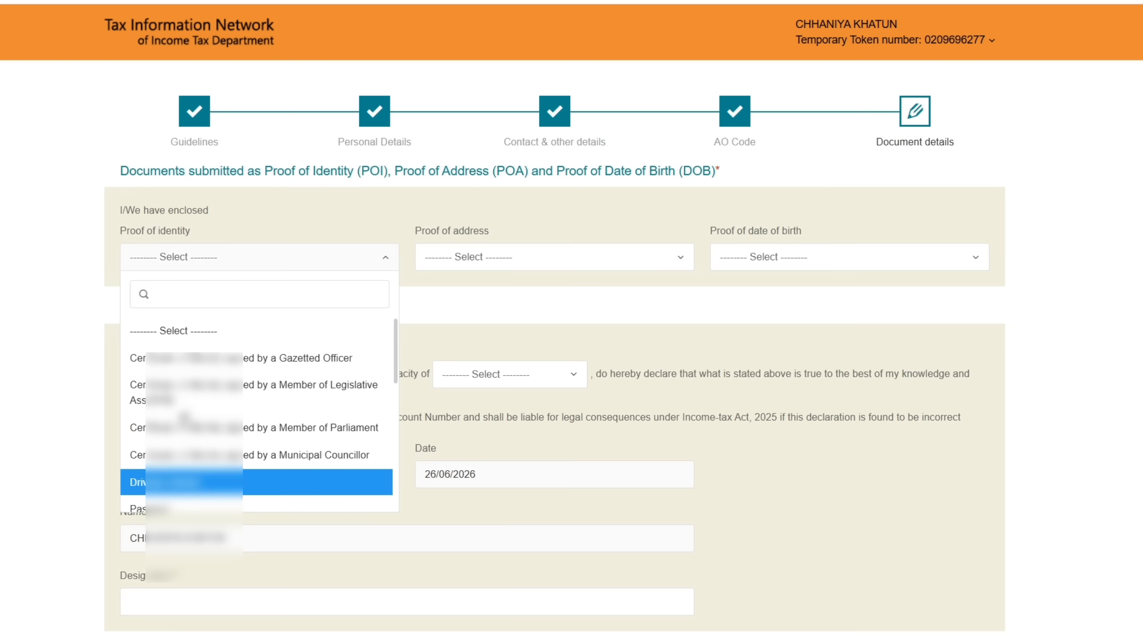
text(aa)
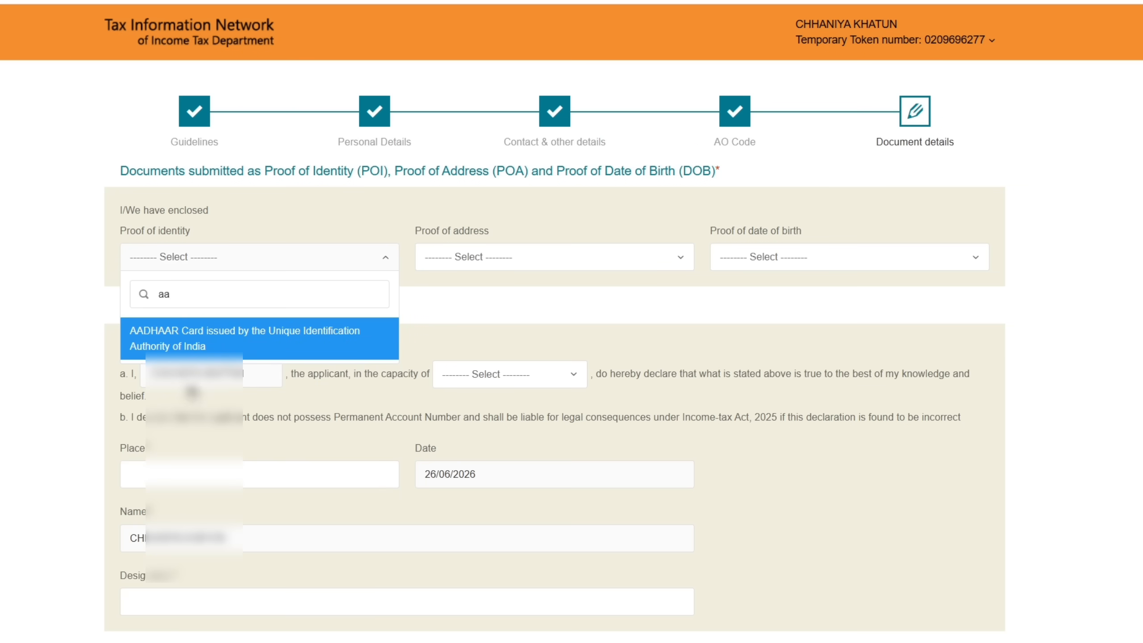
click(201, 346)
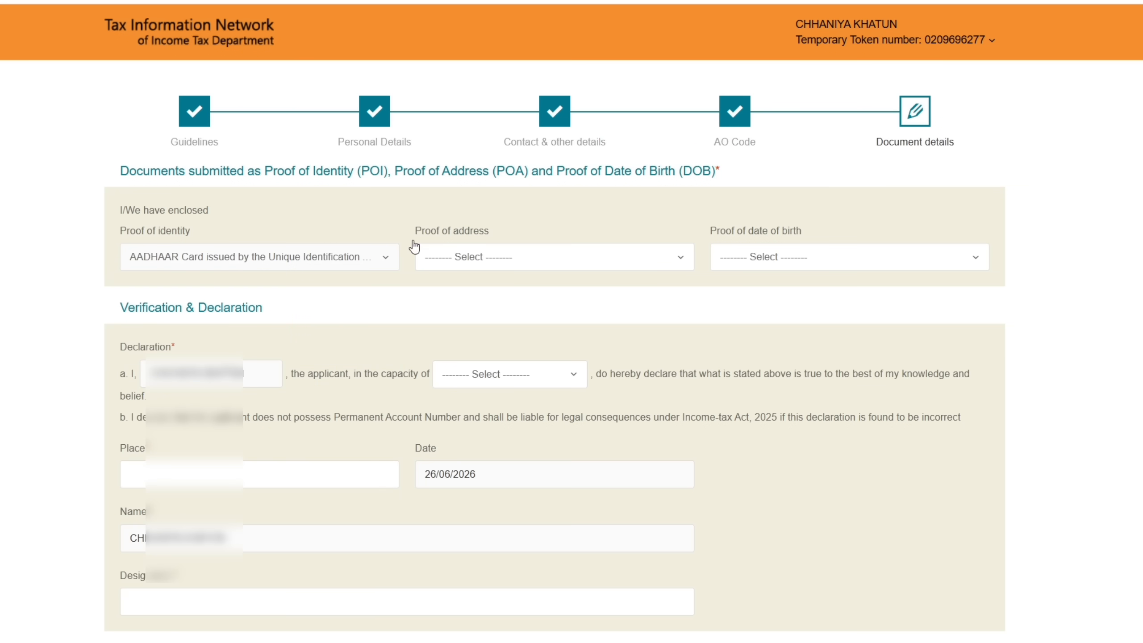
Step: Set the proof of address to AADHAAR Card issued by the Unique Identification Authority of India
click(471, 268)
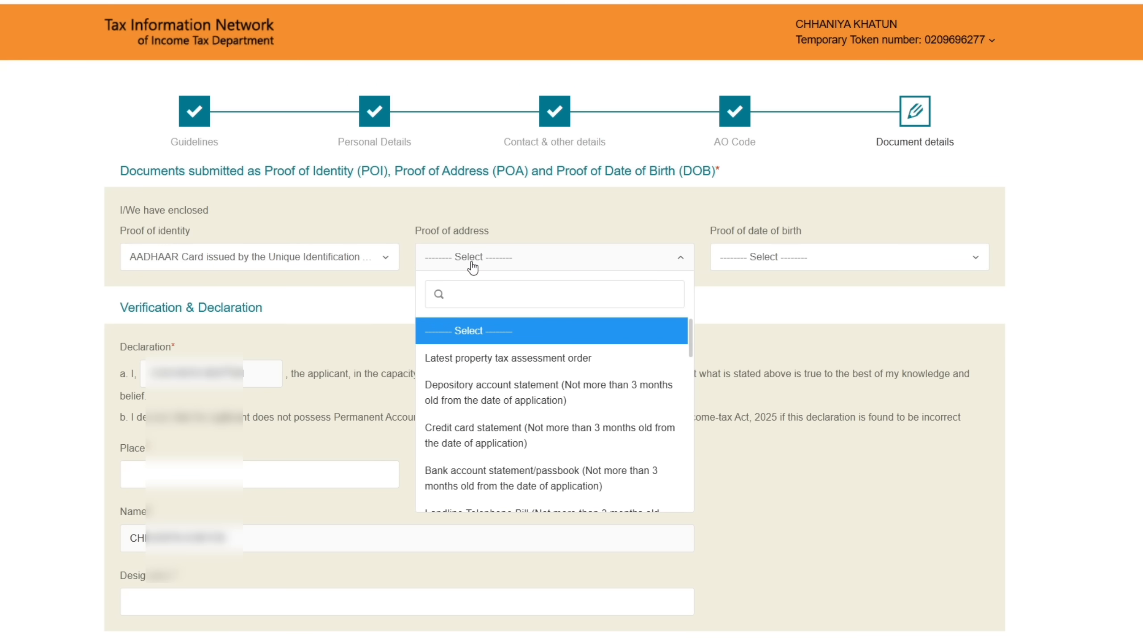
text(aa)
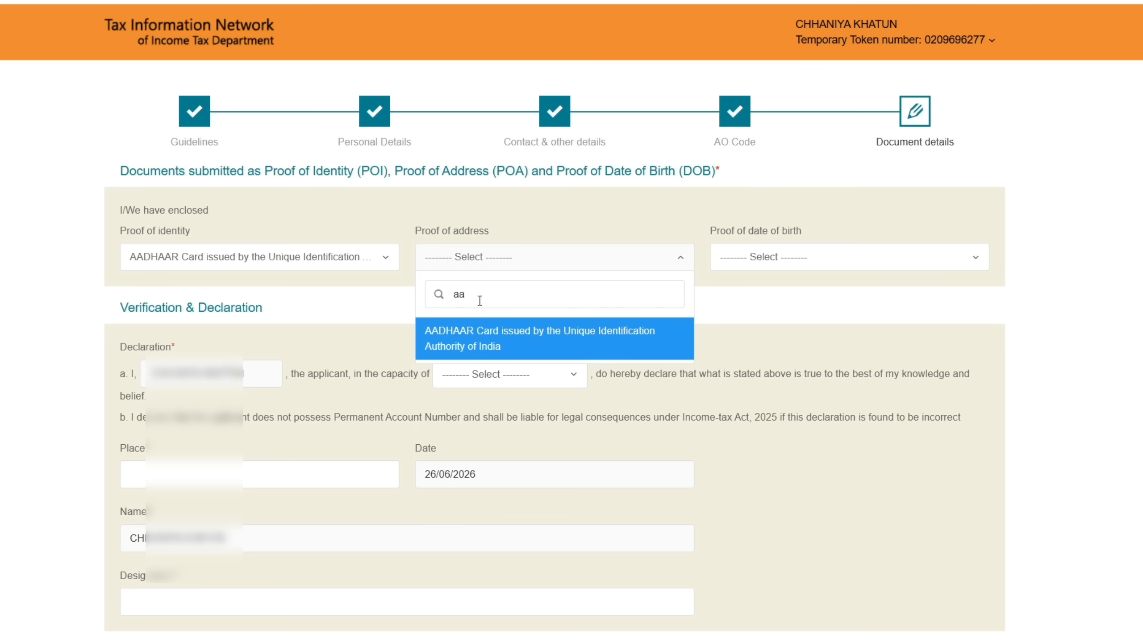
click(478, 337)
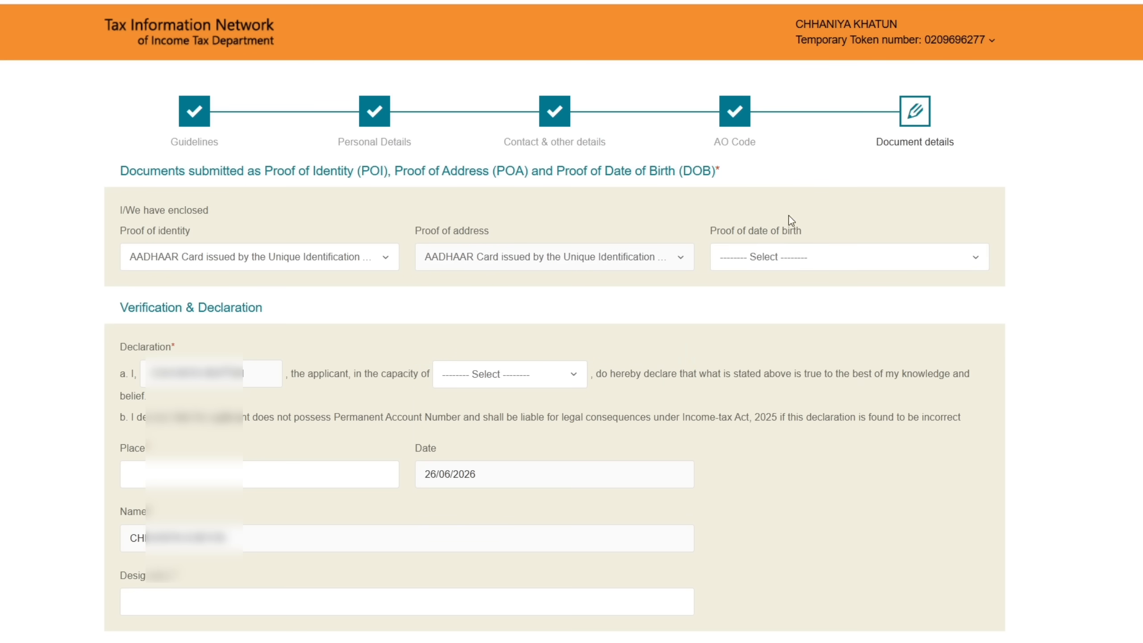
Step: Dismiss the save reminder and set the proof of date of birth to Matriculation Marksheet of recognised board
click(811, 257)
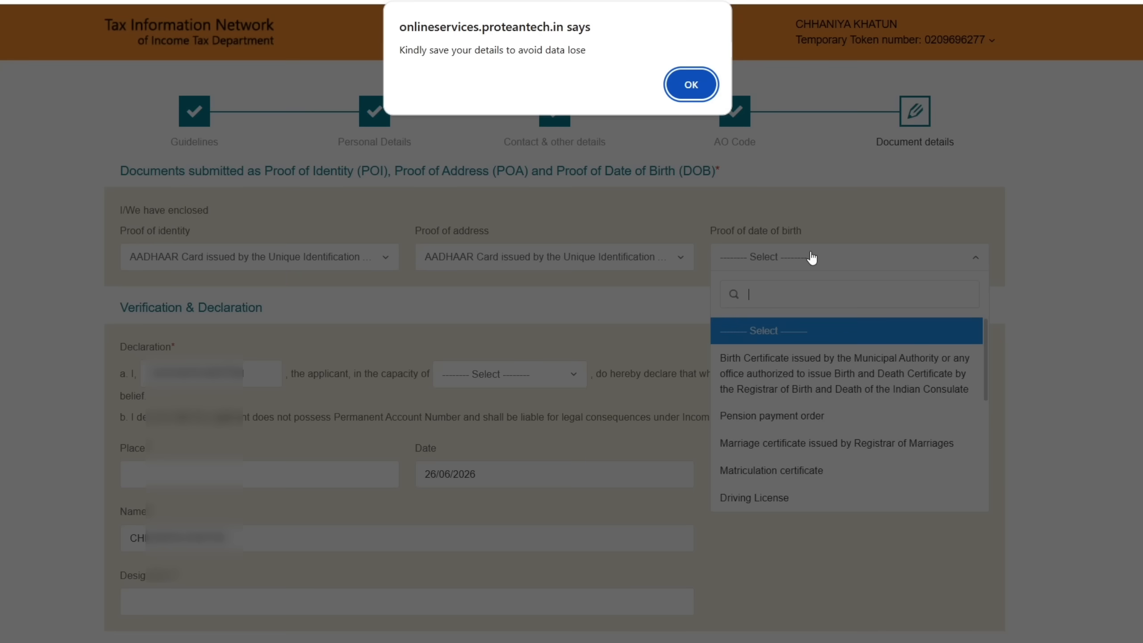
click(691, 90)
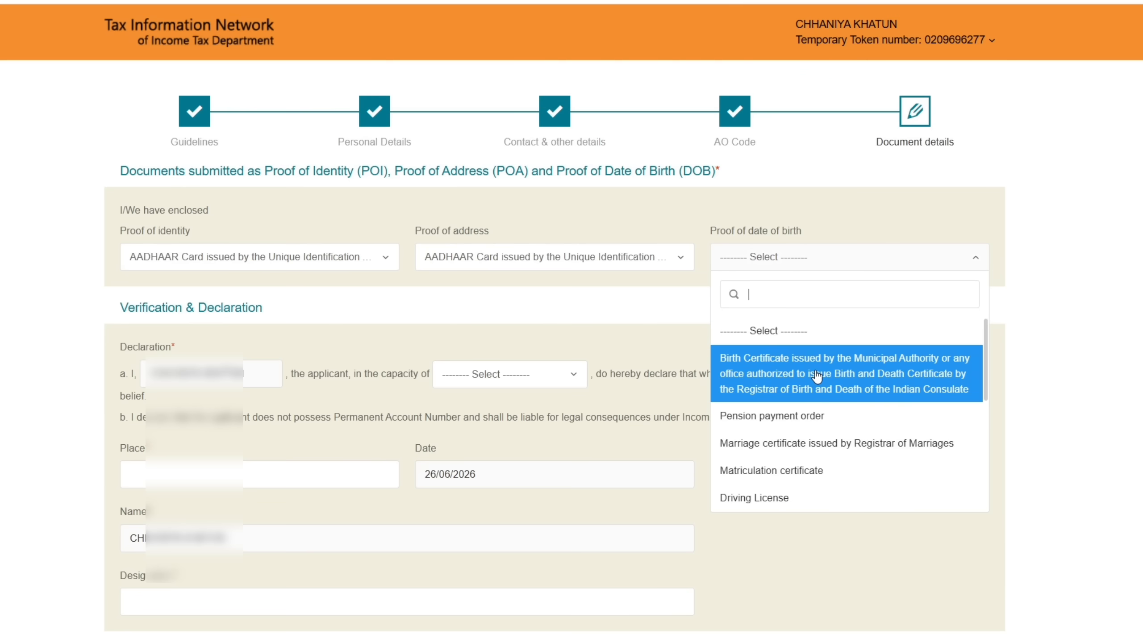
text(aa)
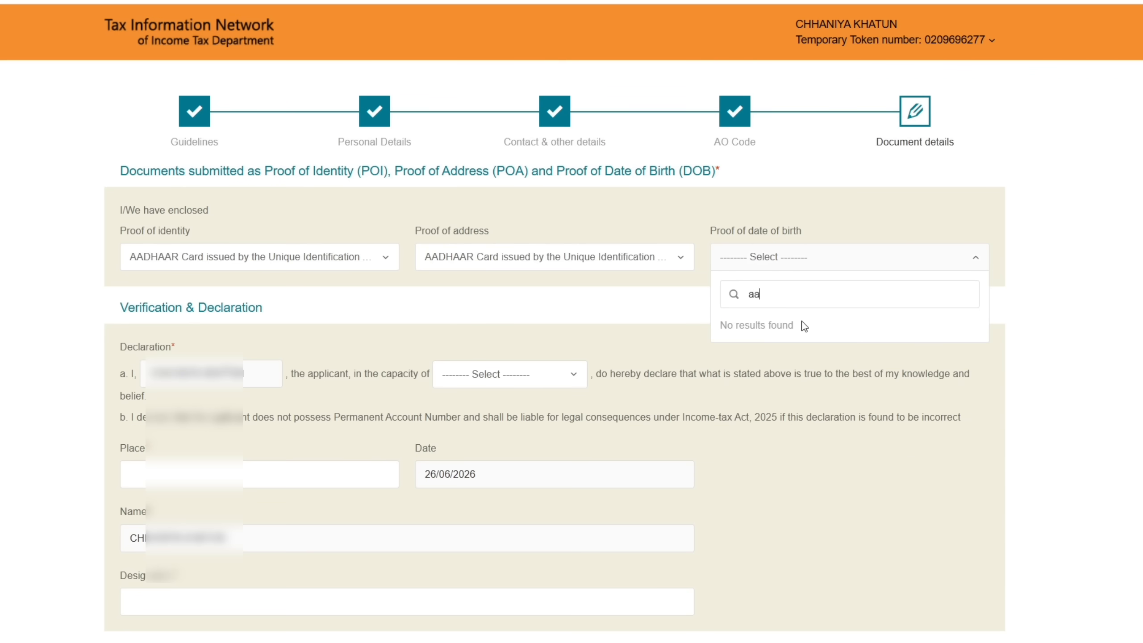
key(BackSpace)
key(BackSpace)
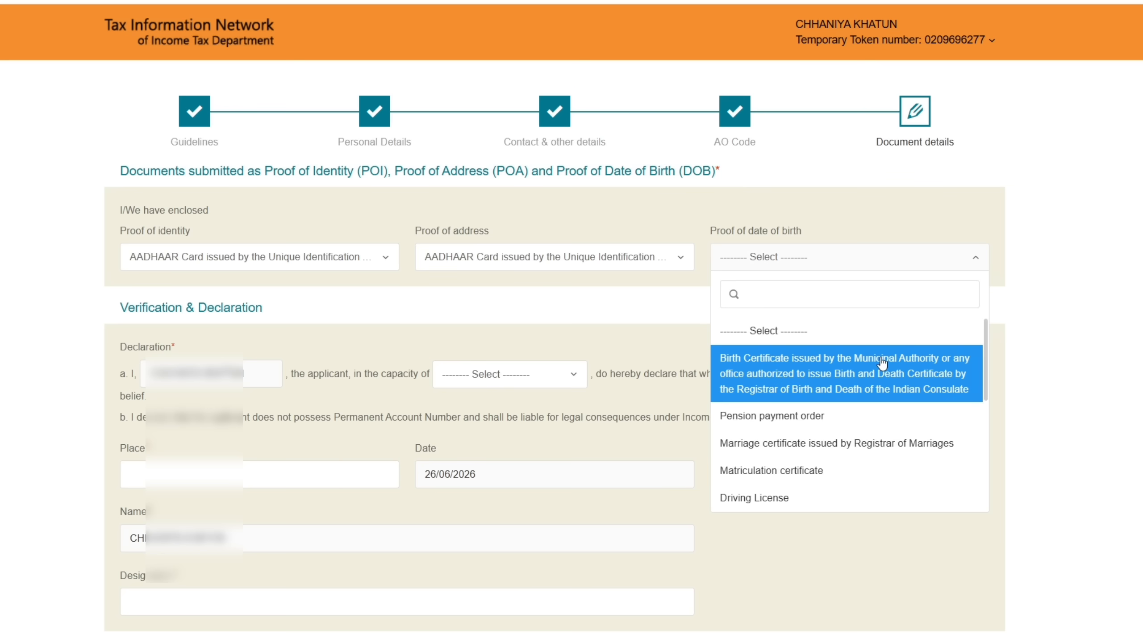
scroll(808, 407, down, 2)
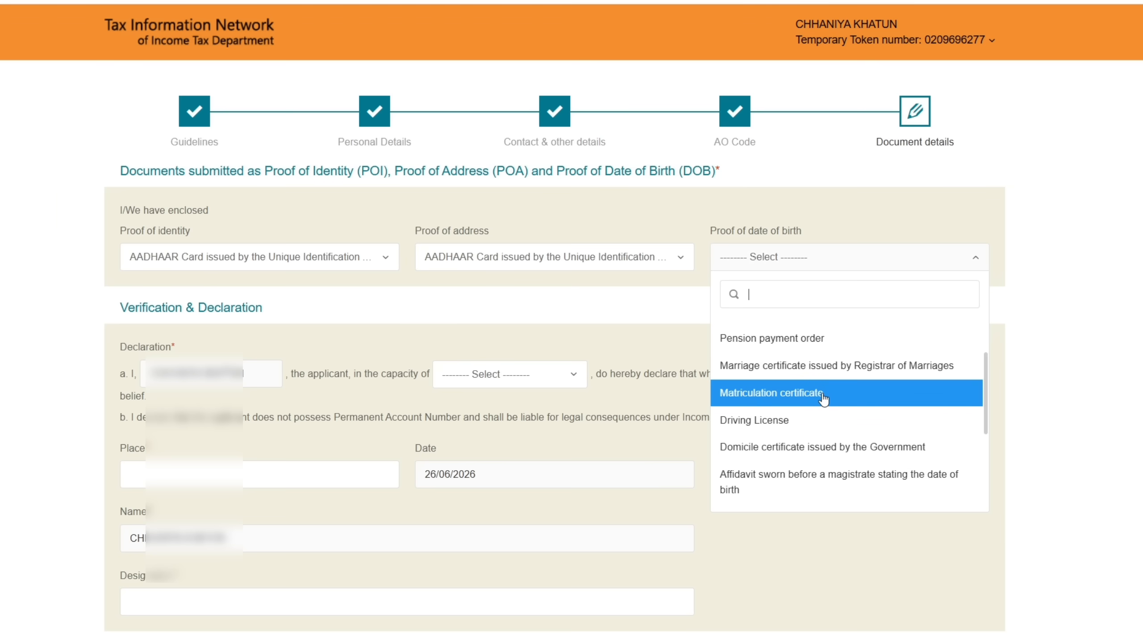
scroll(826, 418, down, 2)
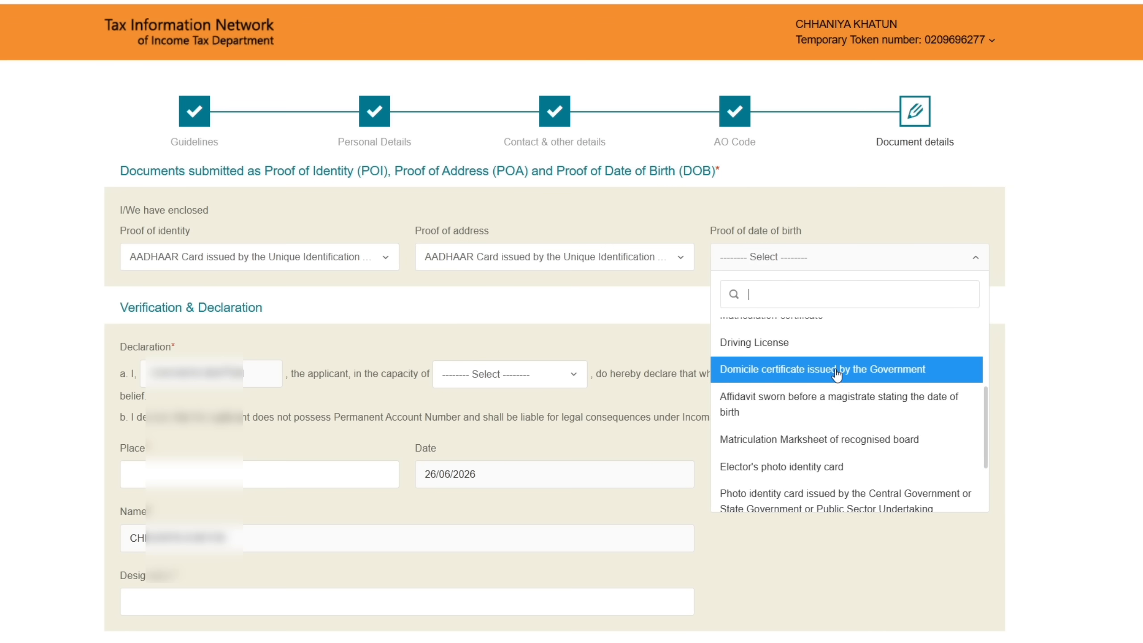
scroll(810, 388, down, 2)
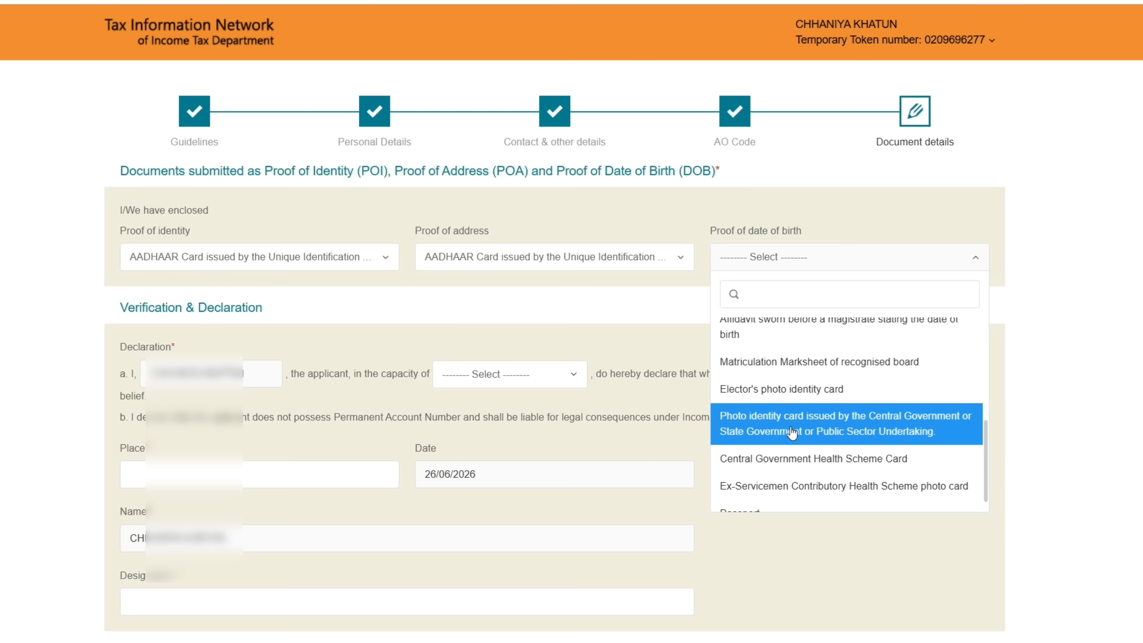
scroll(870, 406, down, 1)
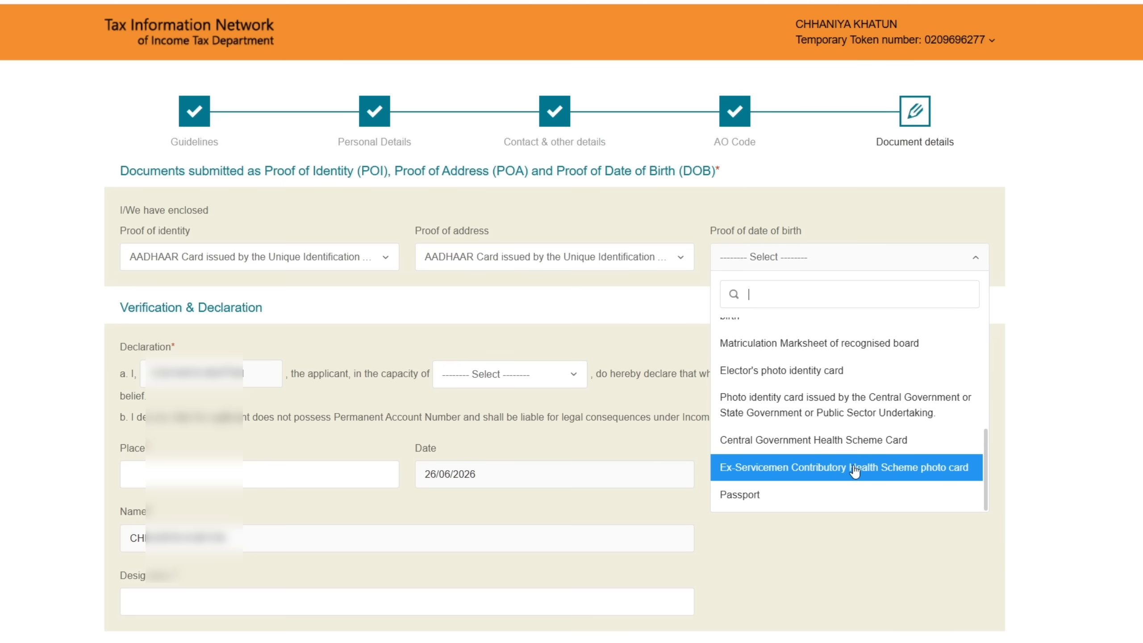
scroll(794, 490, down, 2)
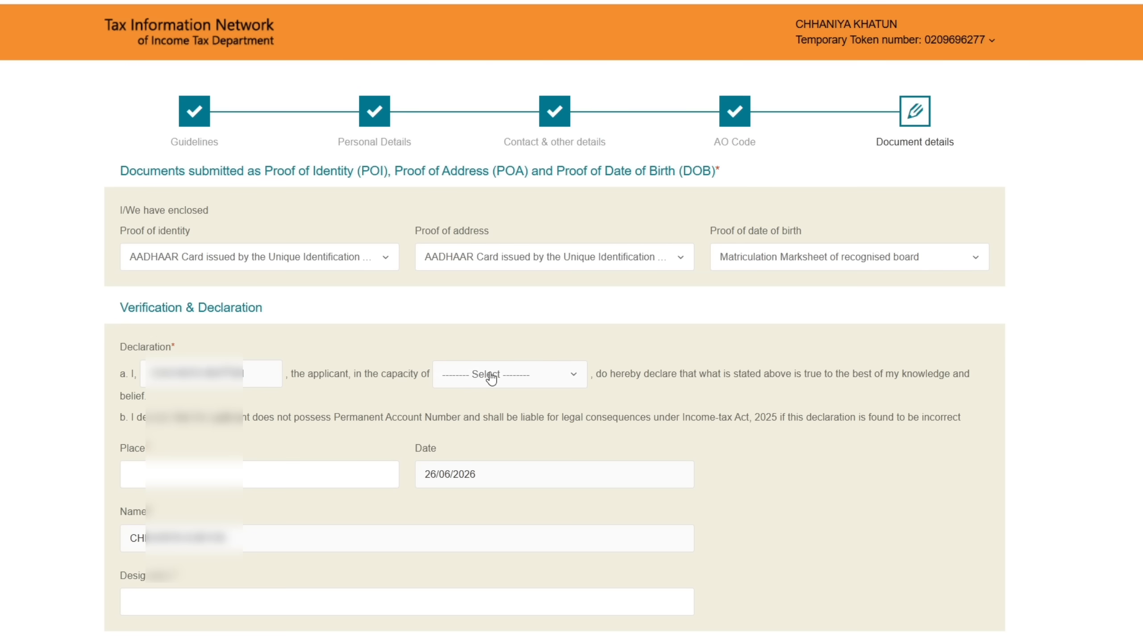
Step: Set the applicant's capacity in the verification declaration to Self
click(491, 378)
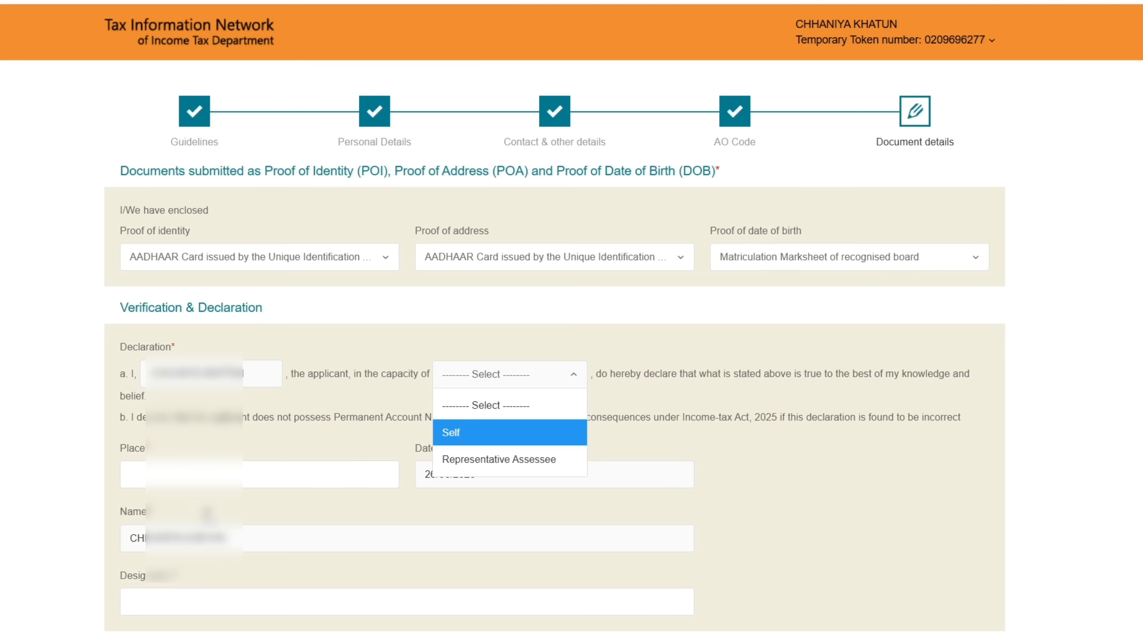
click(475, 440)
scroll(378, 393, down, 2)
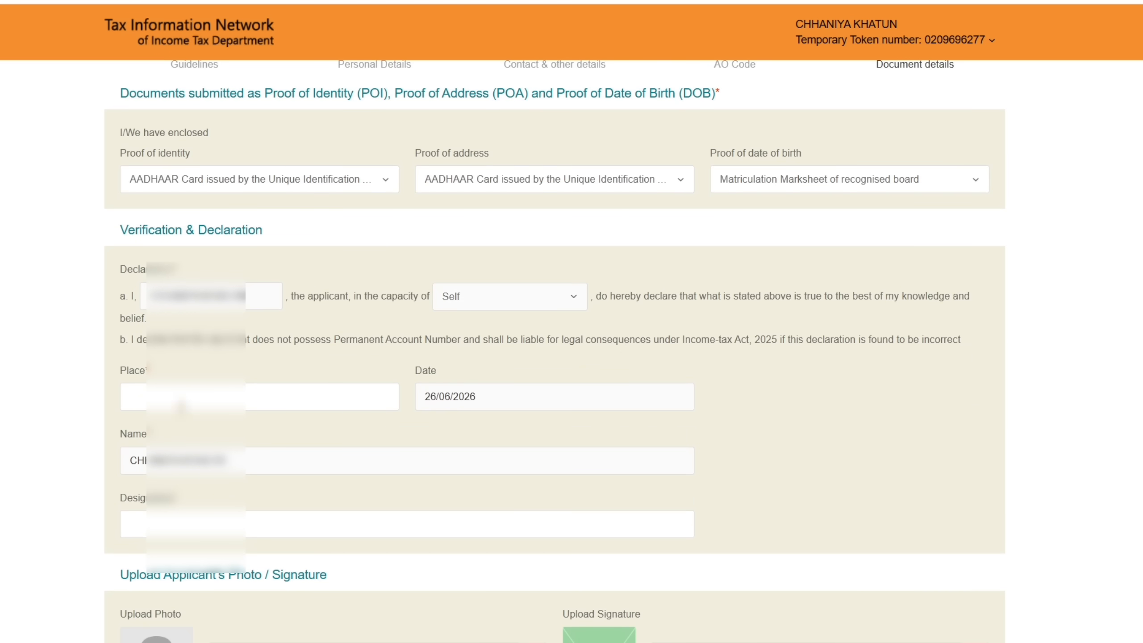
scroll(301, 384, down, 1)
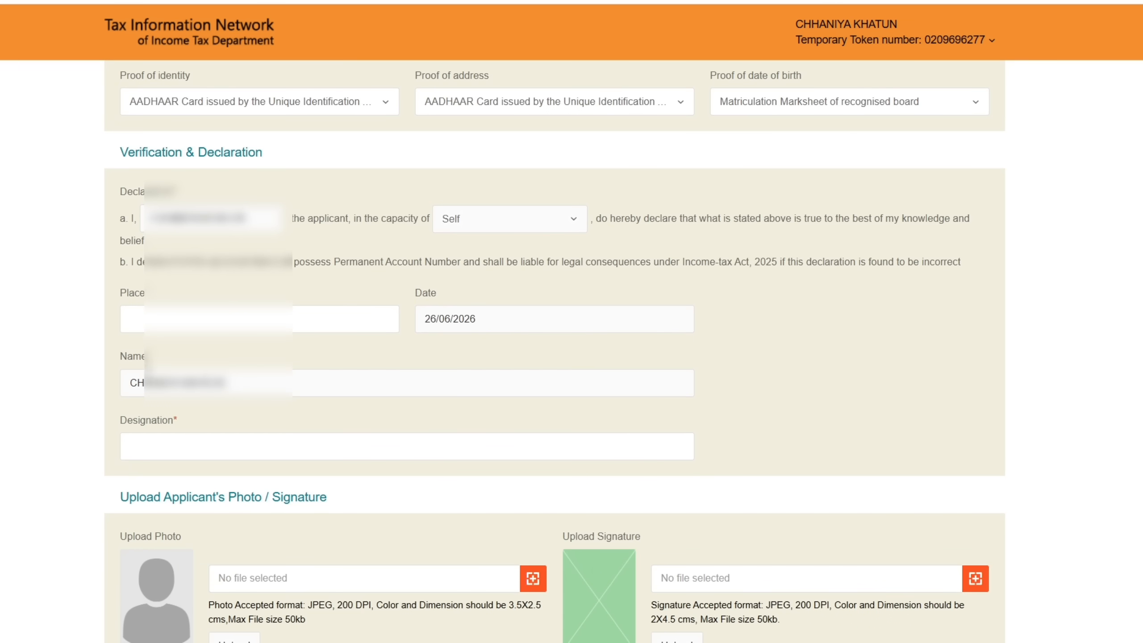
scroll(305, 350, down, 1)
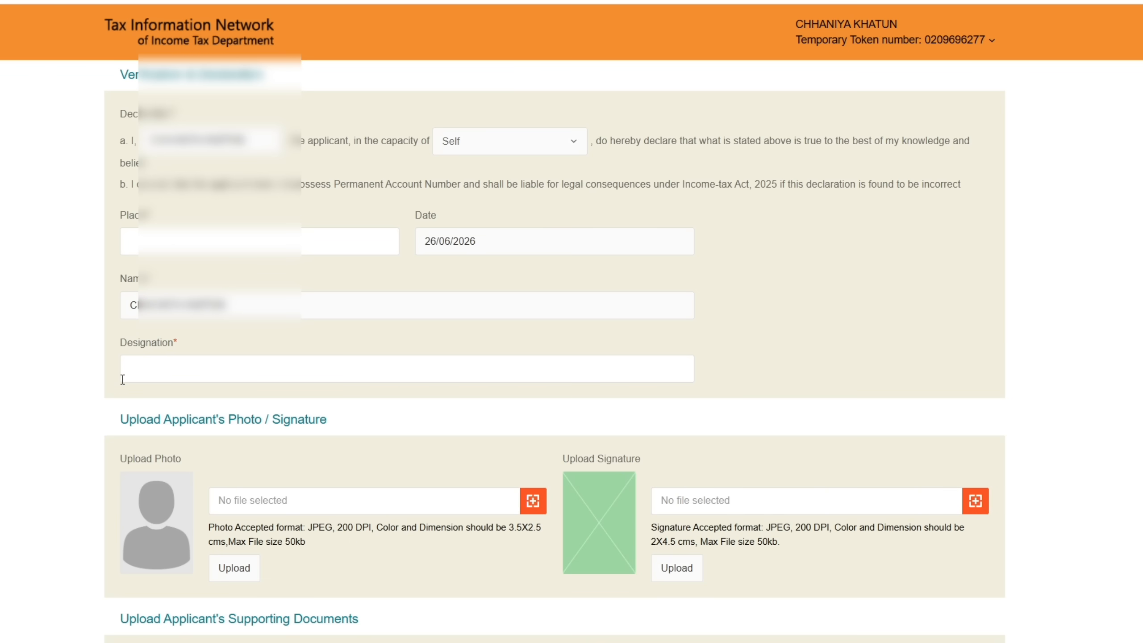
scroll(352, 343, down, 5)
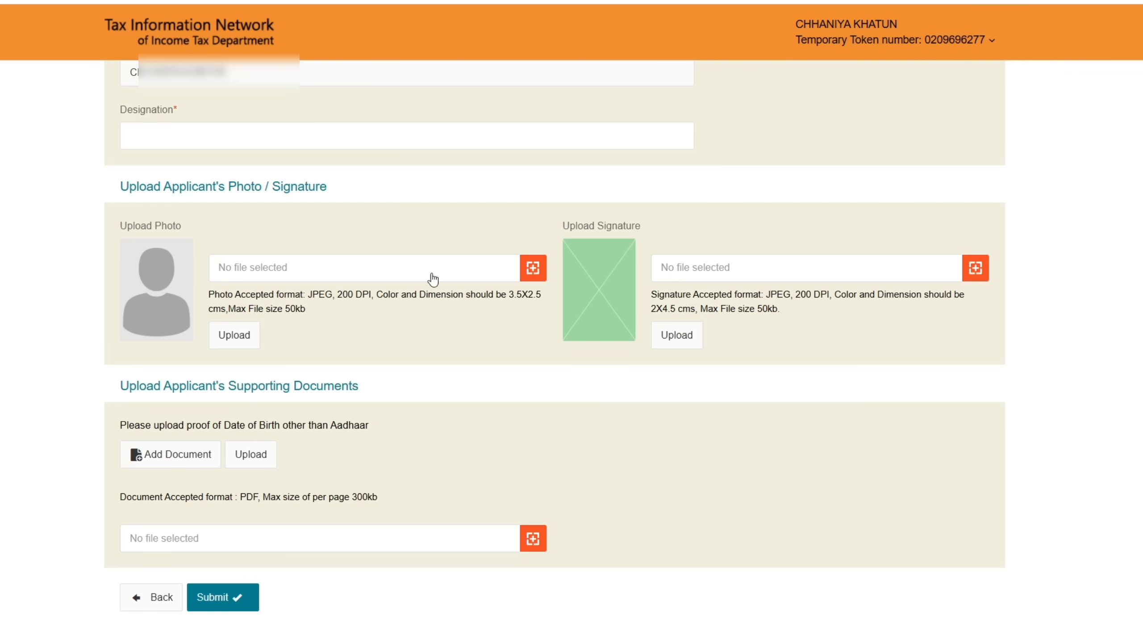
Step: Select the applicant's photo file and upload it to the application
click(533, 269)
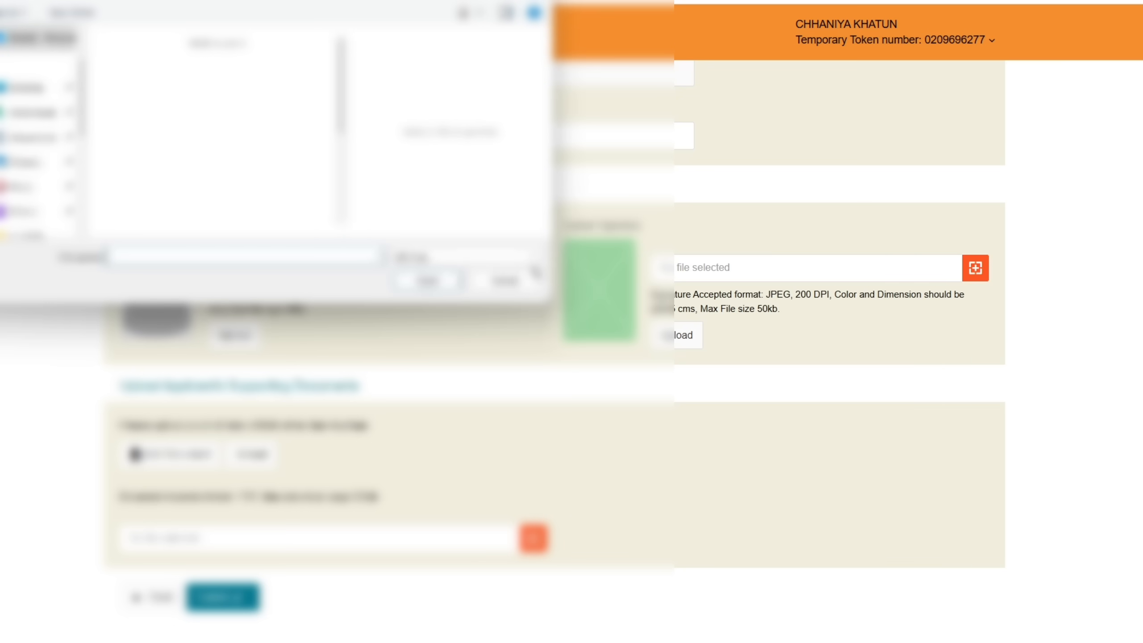
double_click(213, 81)
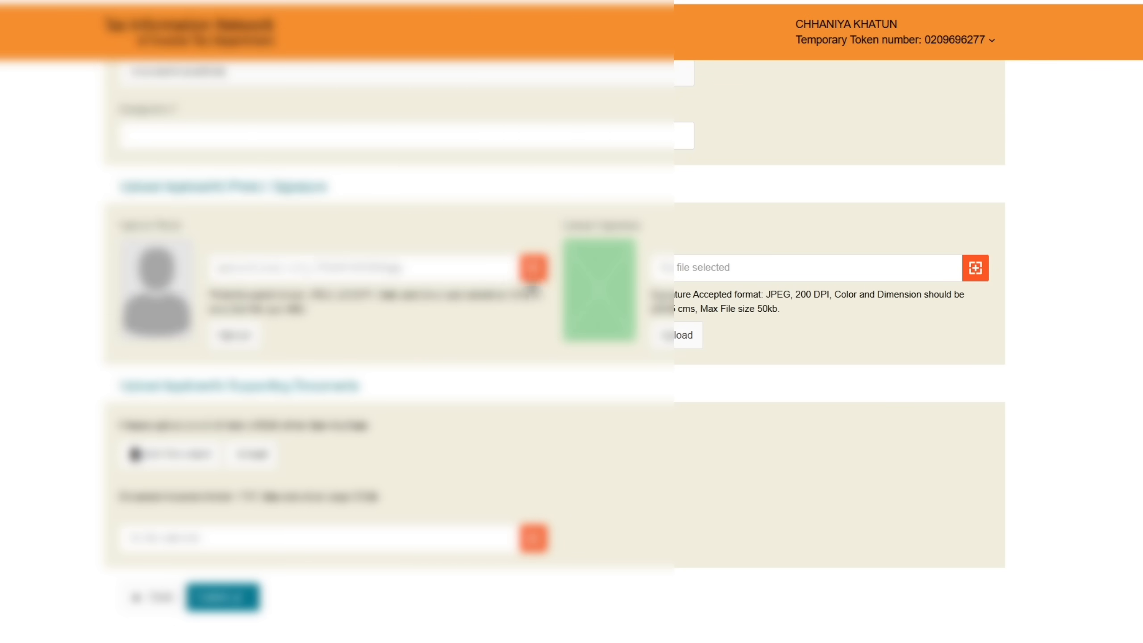
click(227, 335)
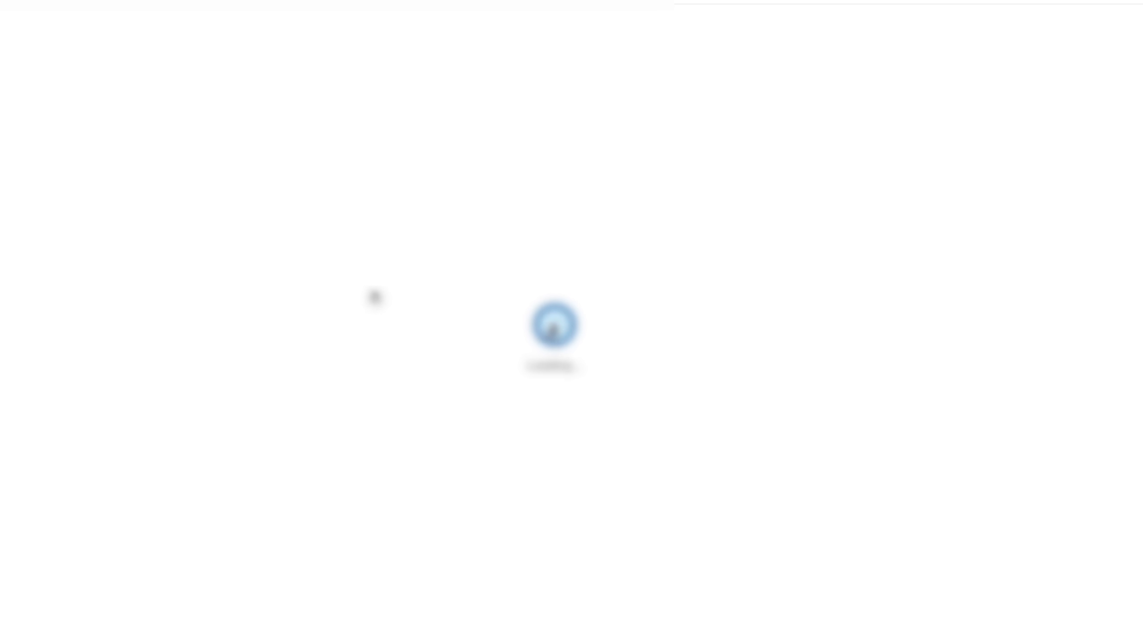
Step: Select the applicant's signature JPG and upload it to the application
scroll(364, 293, down, 7)
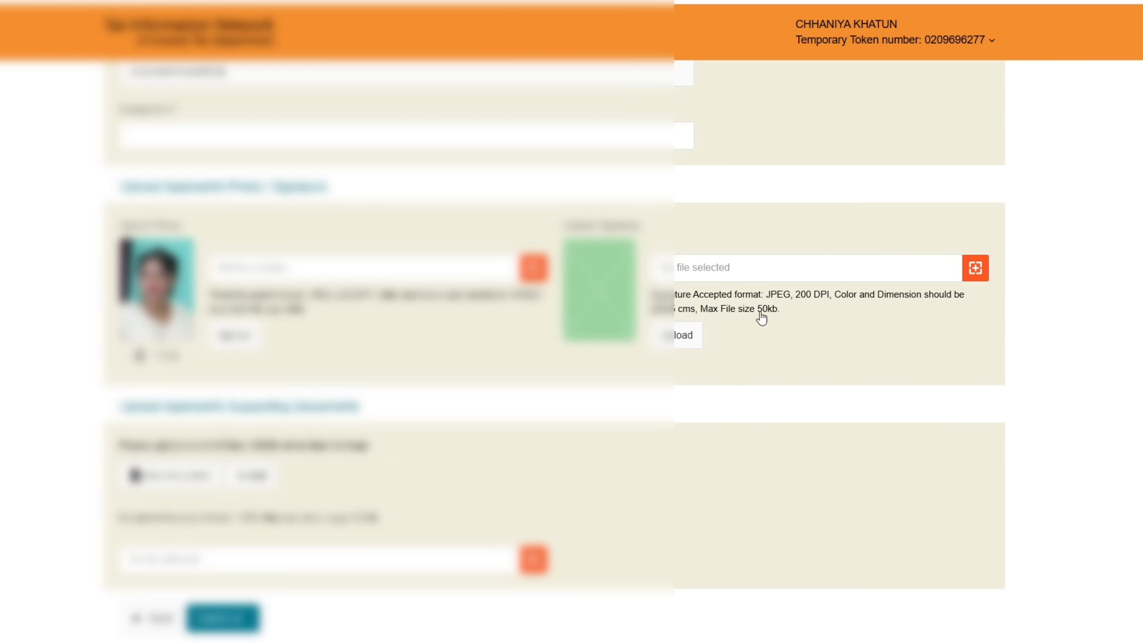
click(972, 270)
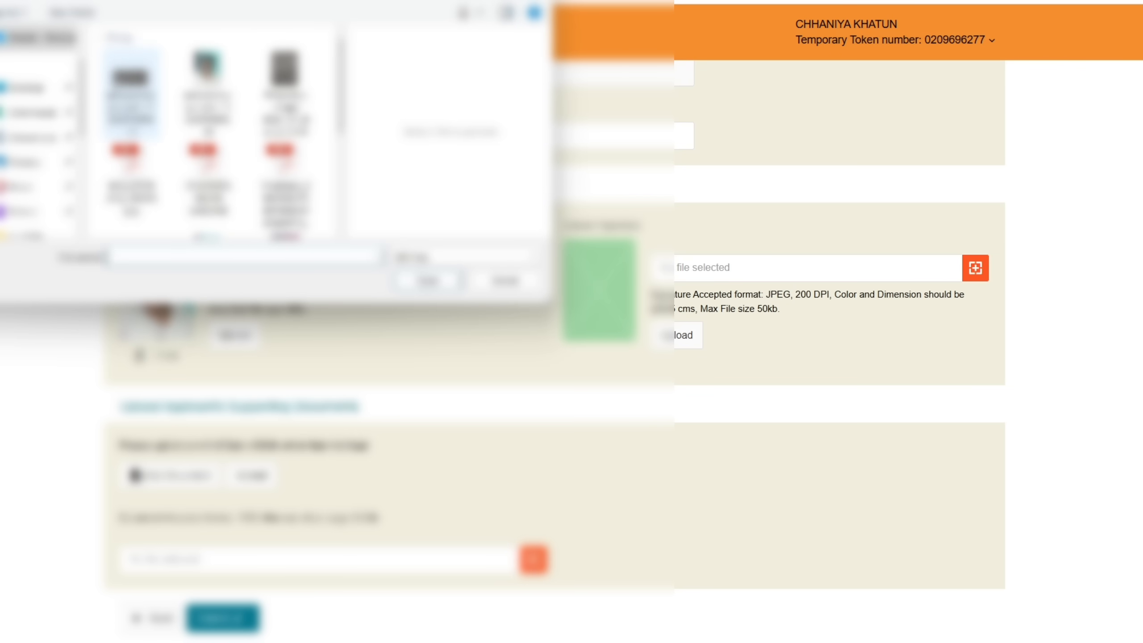
double_click(130, 142)
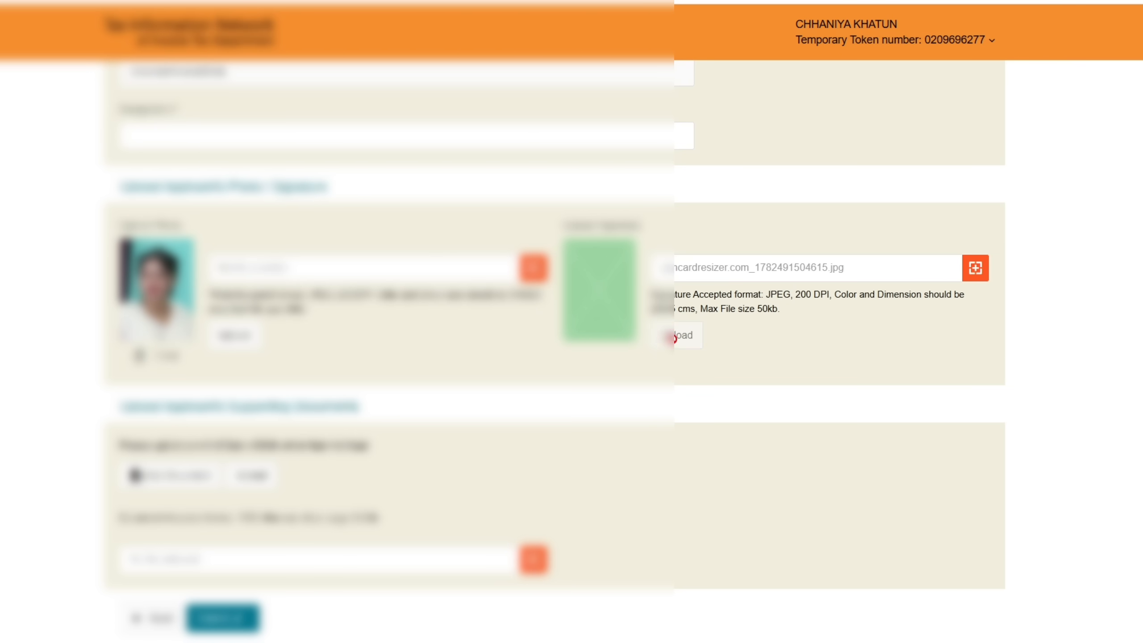
click(696, 330)
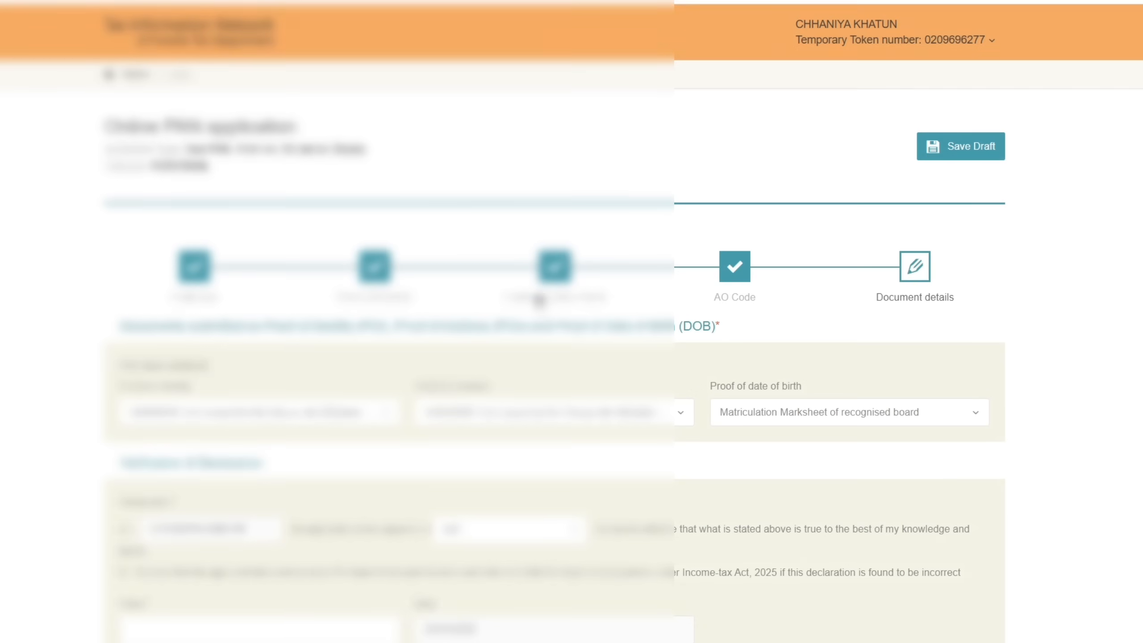
Step: Dismiss the date-of-birth proof notice and upload the 300 KB Aadhaar PDF as the first supporting document
scroll(595, 275, down, 5)
scroll(716, 310, down, 3)
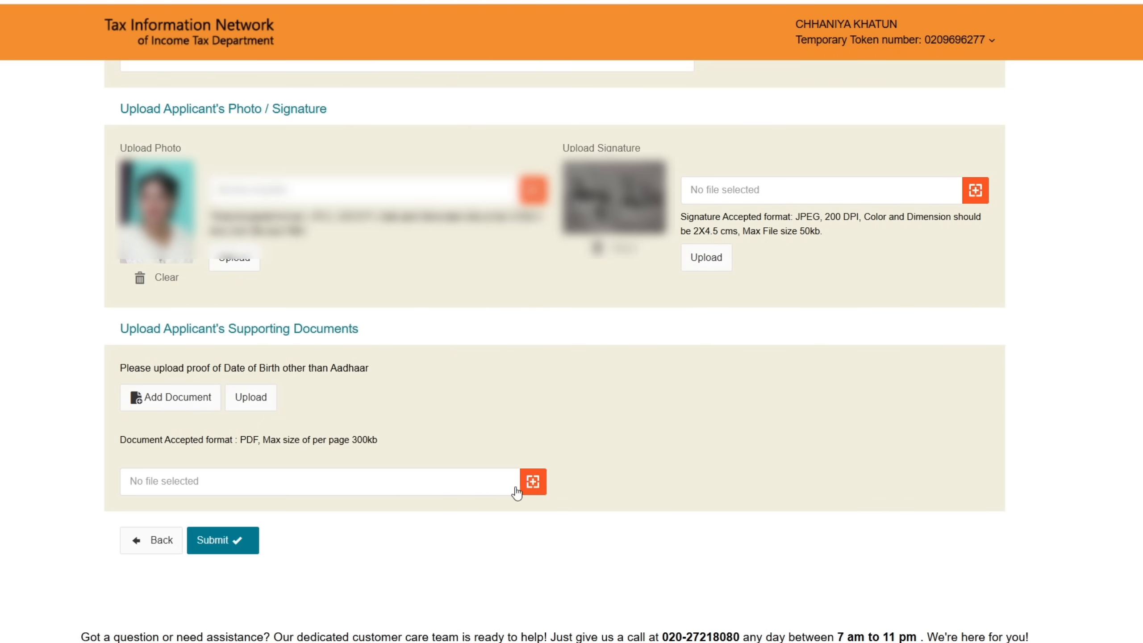
click(539, 490)
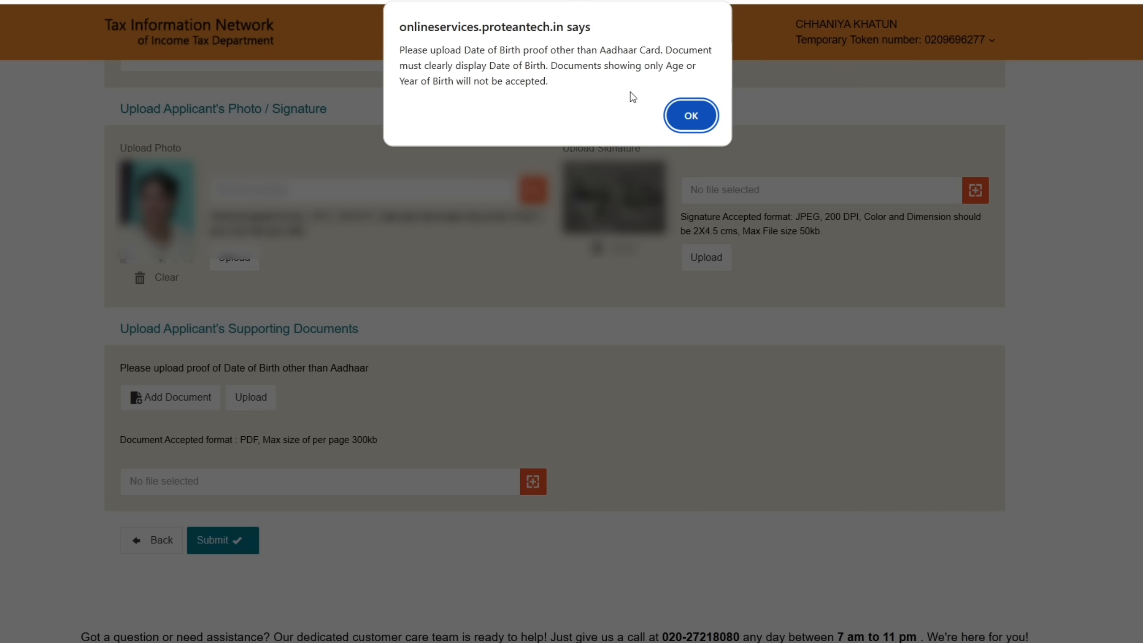
click(691, 116)
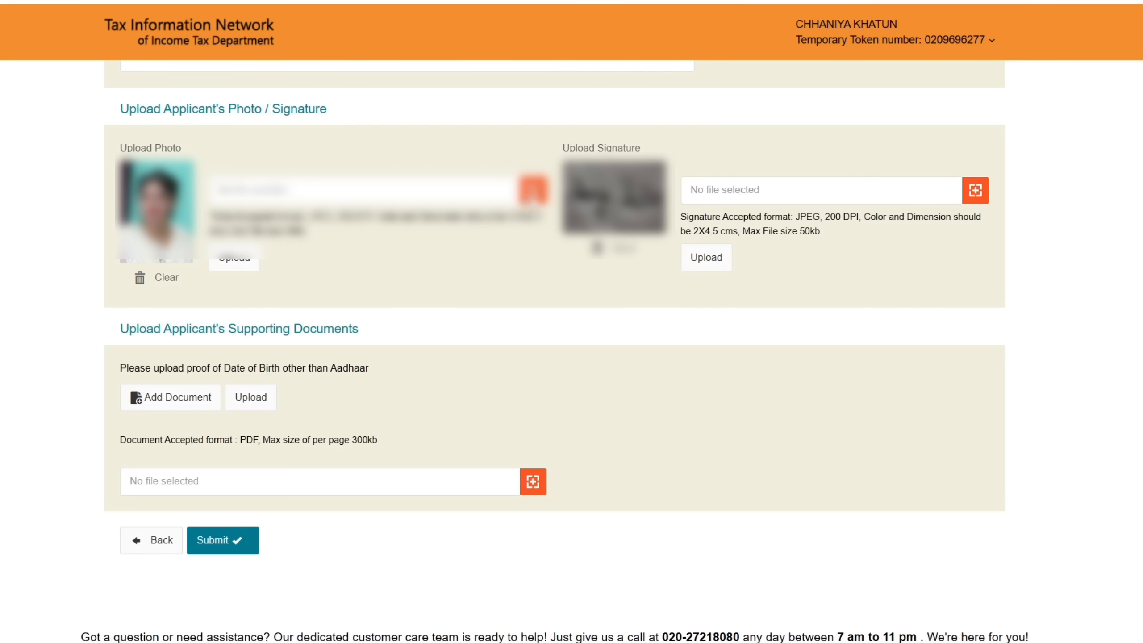
click(532, 482)
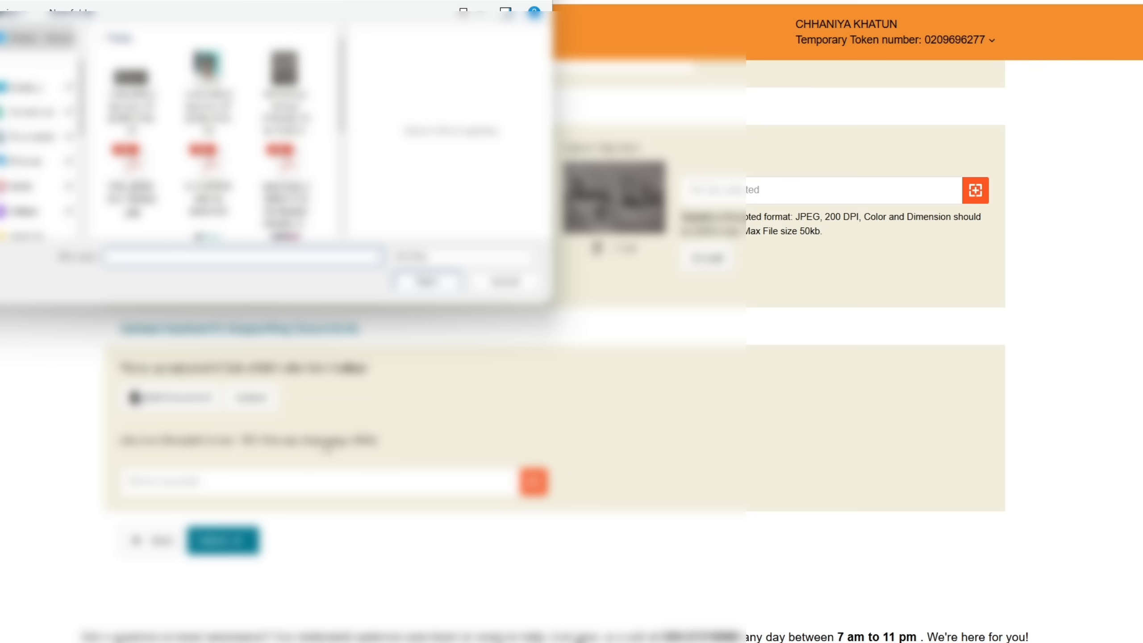
double_click(208, 180)
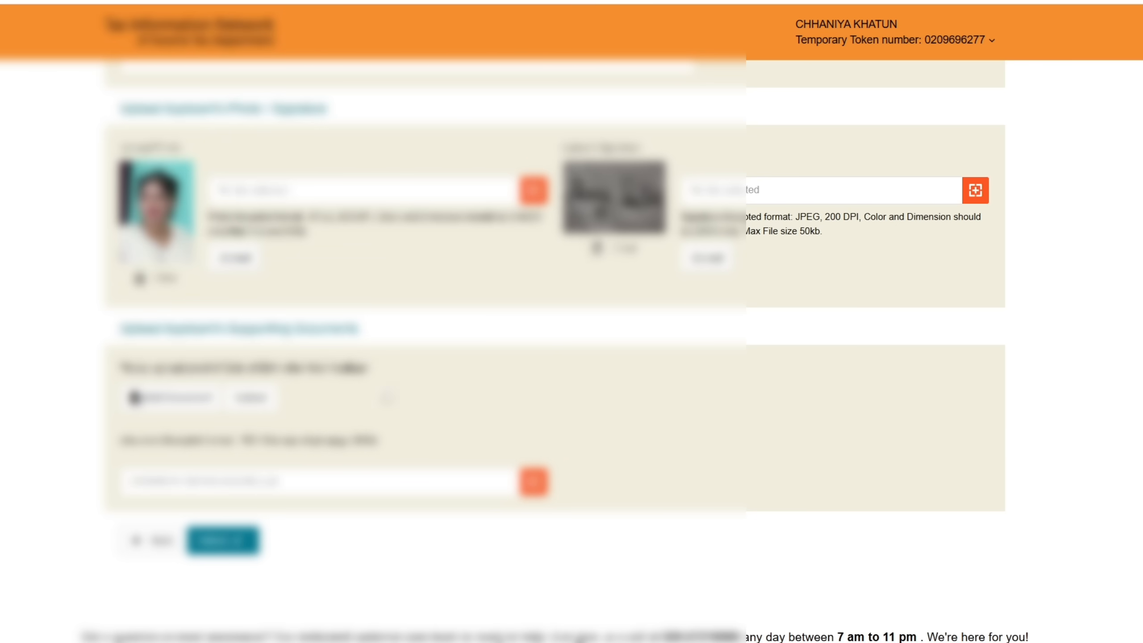
scroll(351, 396, up, 10)
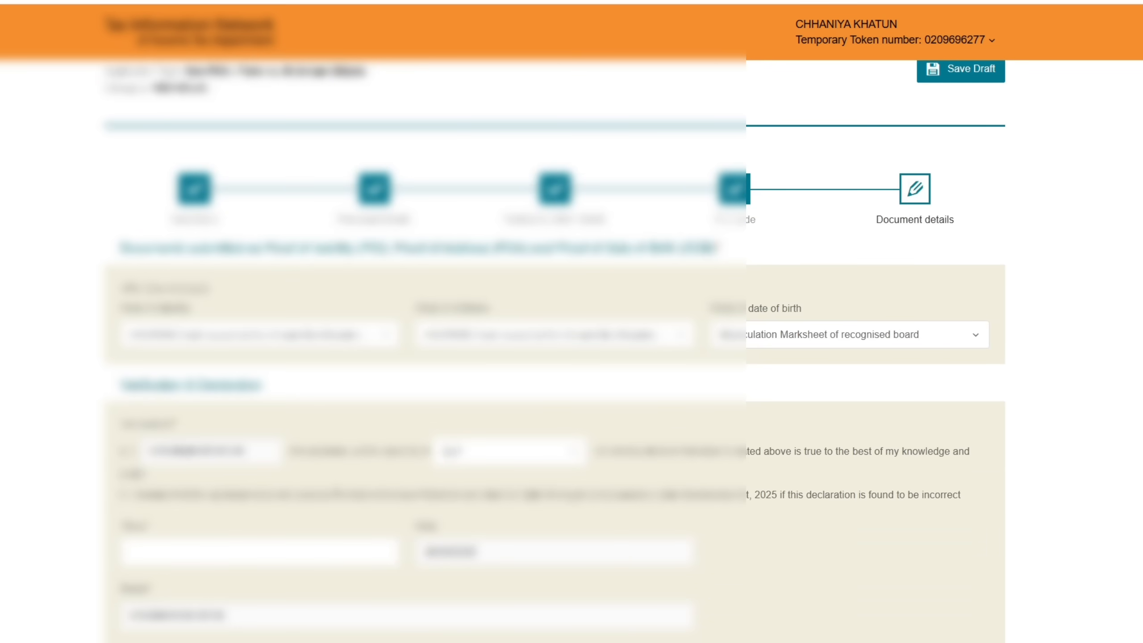
scroll(573, 364, down, 10)
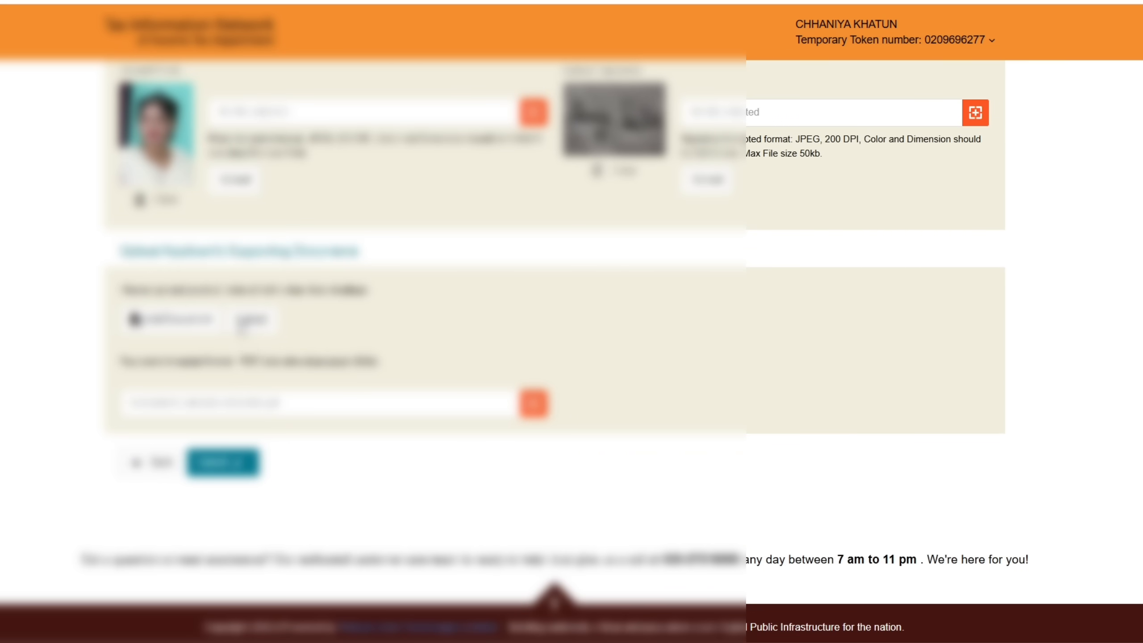
key(F5)
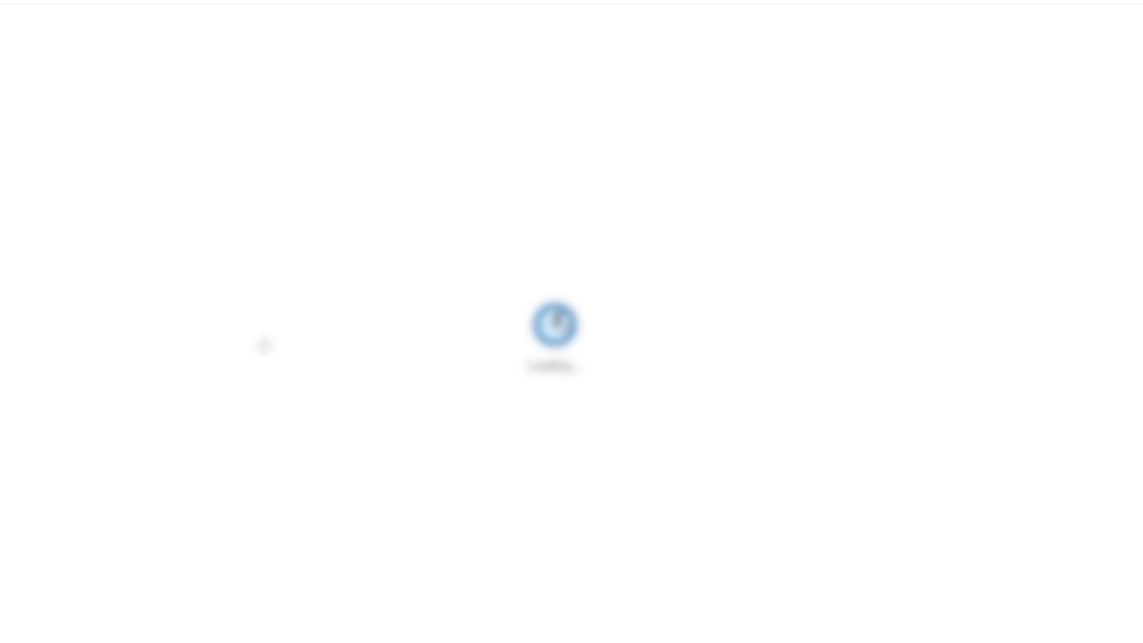
Step: Add a second supporting document slot and upload IMG_20260613_185926.jpg.pdf to it
scroll(400, 339, down, 3)
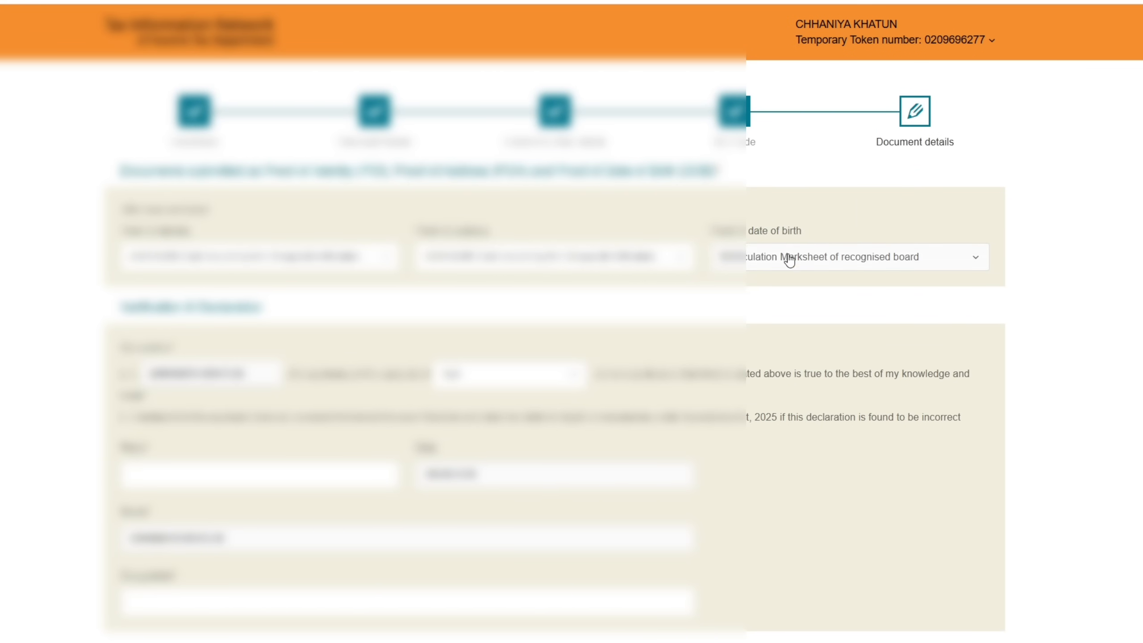
scroll(594, 333, down, 3)
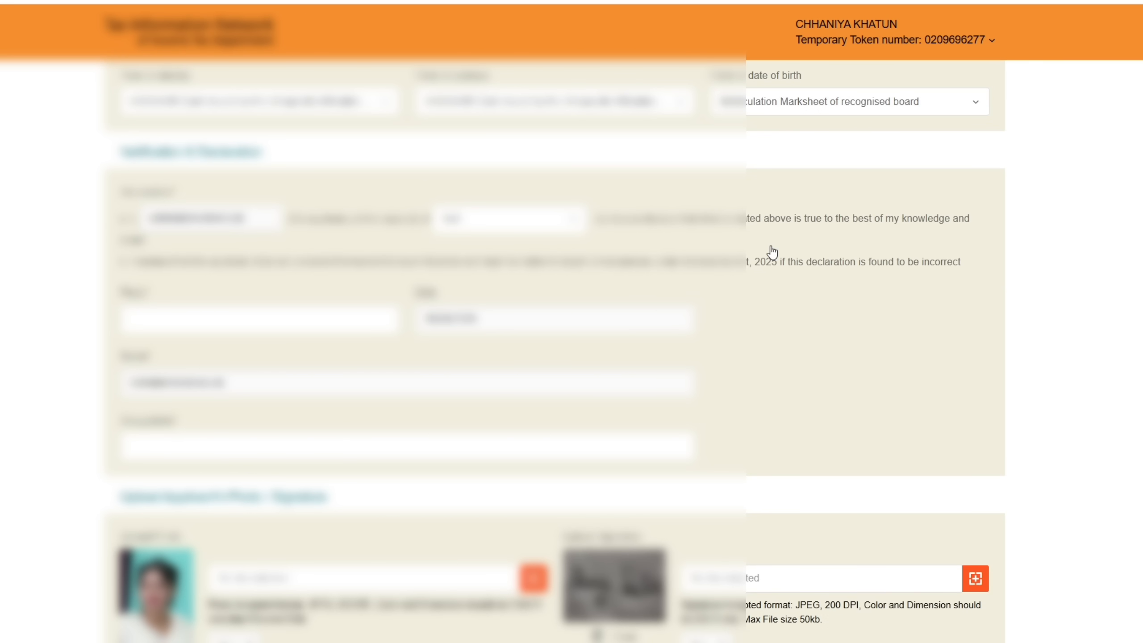
scroll(770, 259, down, 2)
scroll(771, 259, down, 7)
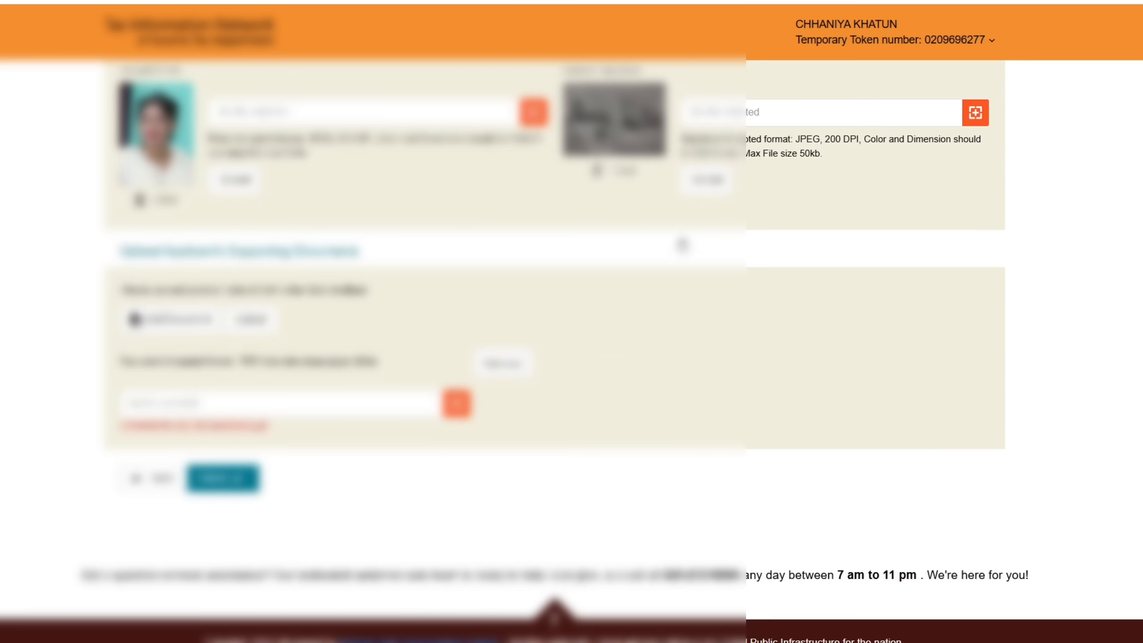
click(184, 324)
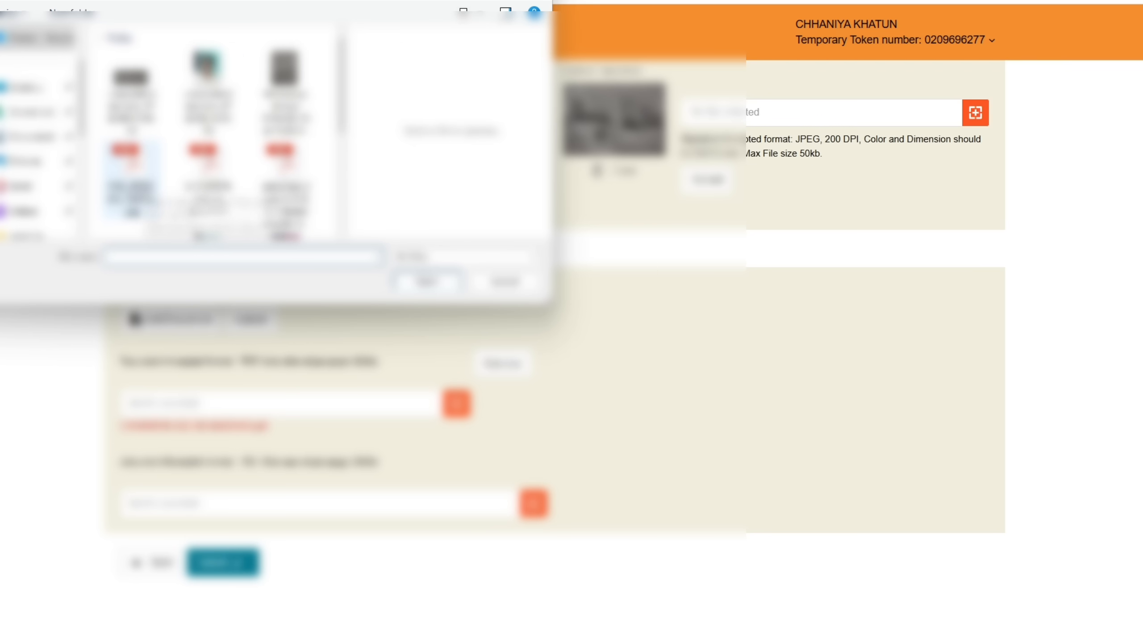
click(131, 180)
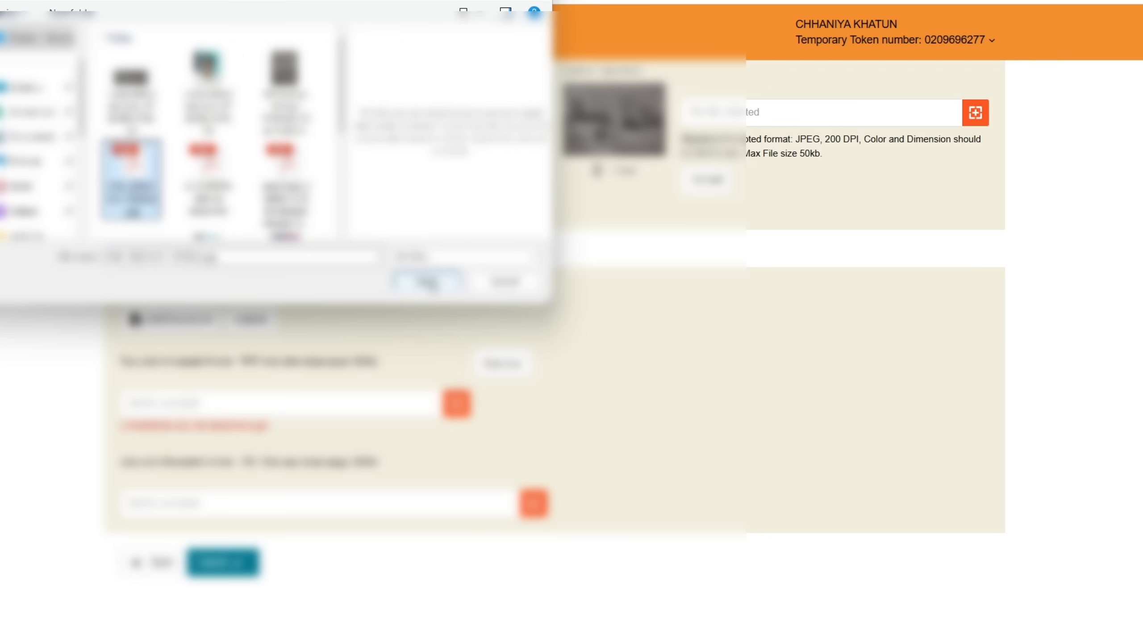
click(427, 281)
click(262, 322)
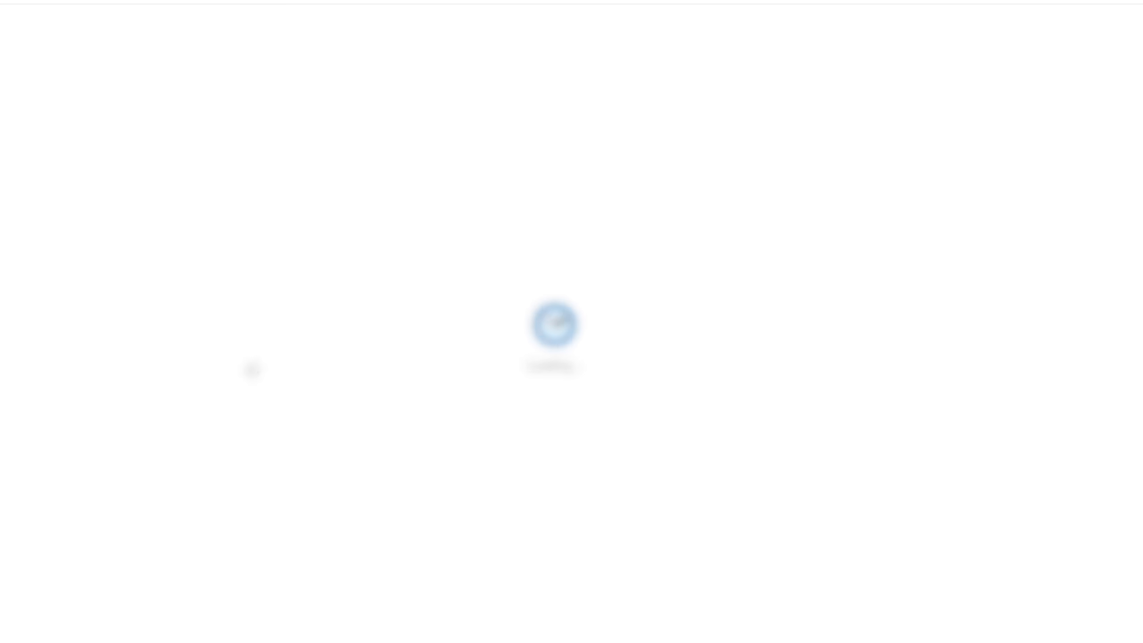
Step: Look over the document details and submit the application for review
scroll(360, 382, down, 4)
scroll(367, 432, up, 3)
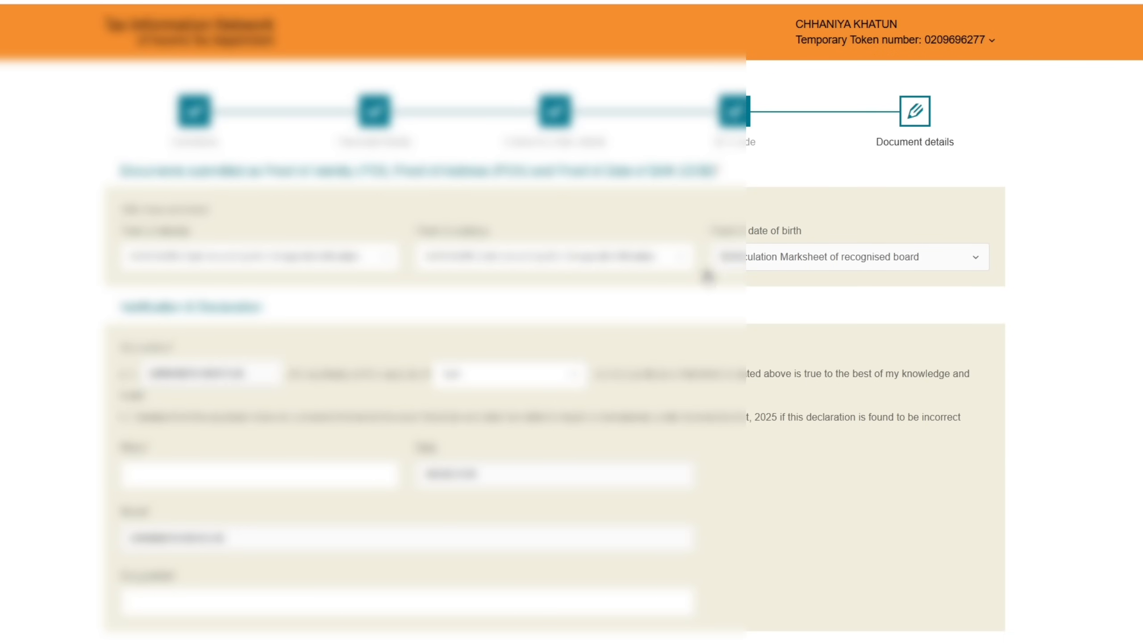
scroll(706, 273, down, 10)
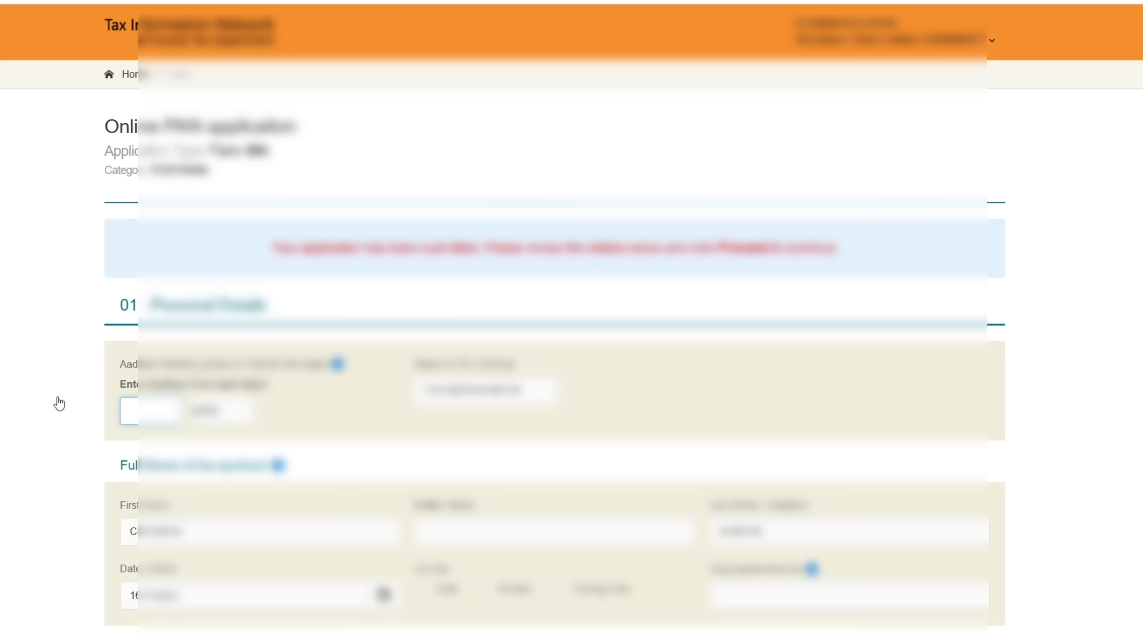
Step: Review the application from the personal details through the supporting documents and proceed to the payment options
scroll(417, 396, down, 5)
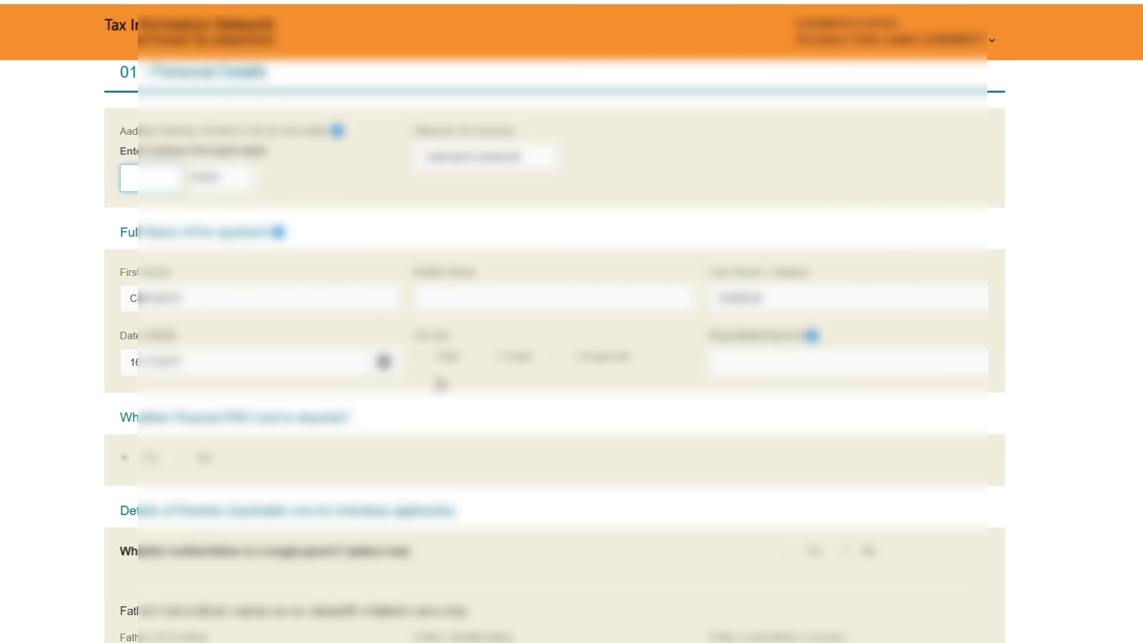
scroll(474, 414, down, 15)
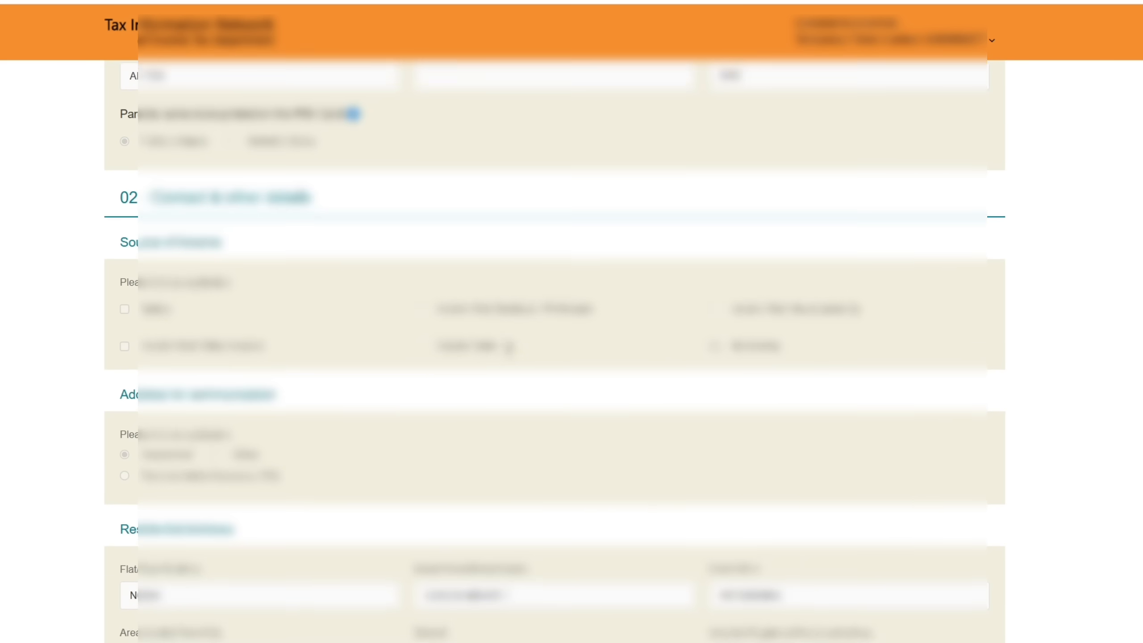
scroll(510, 349, down, 20)
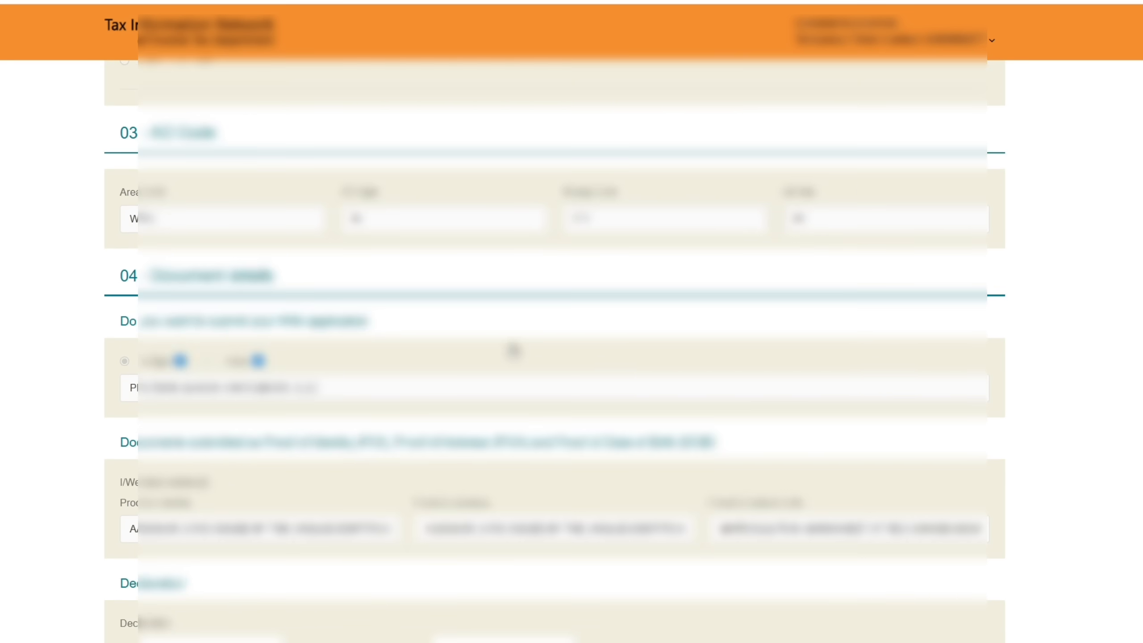
scroll(513, 350, down, 17)
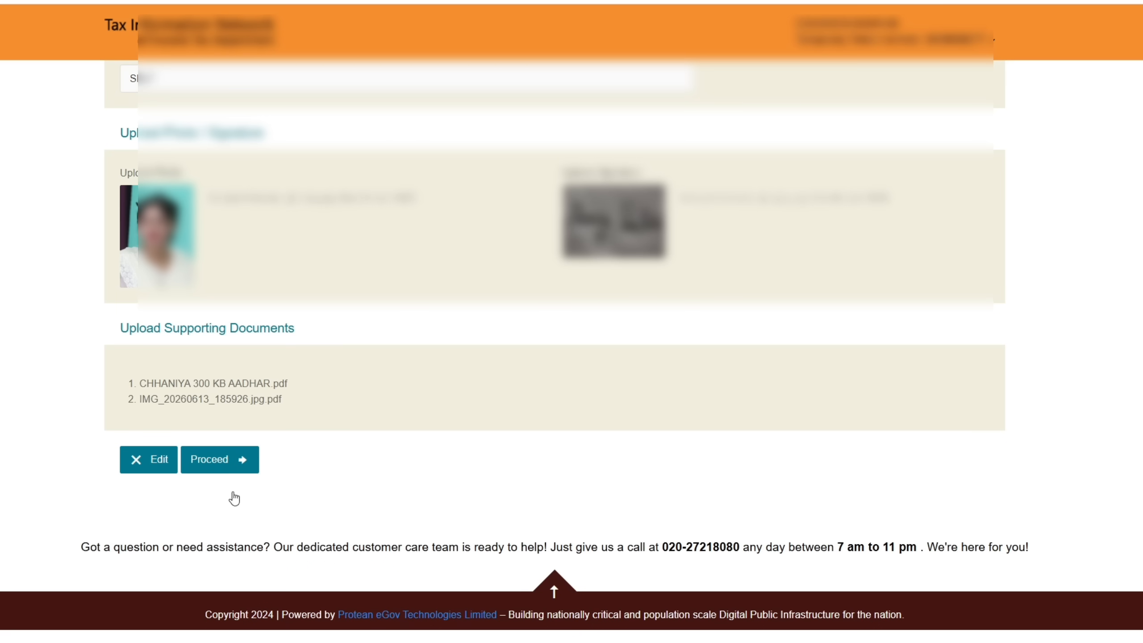
click(220, 459)
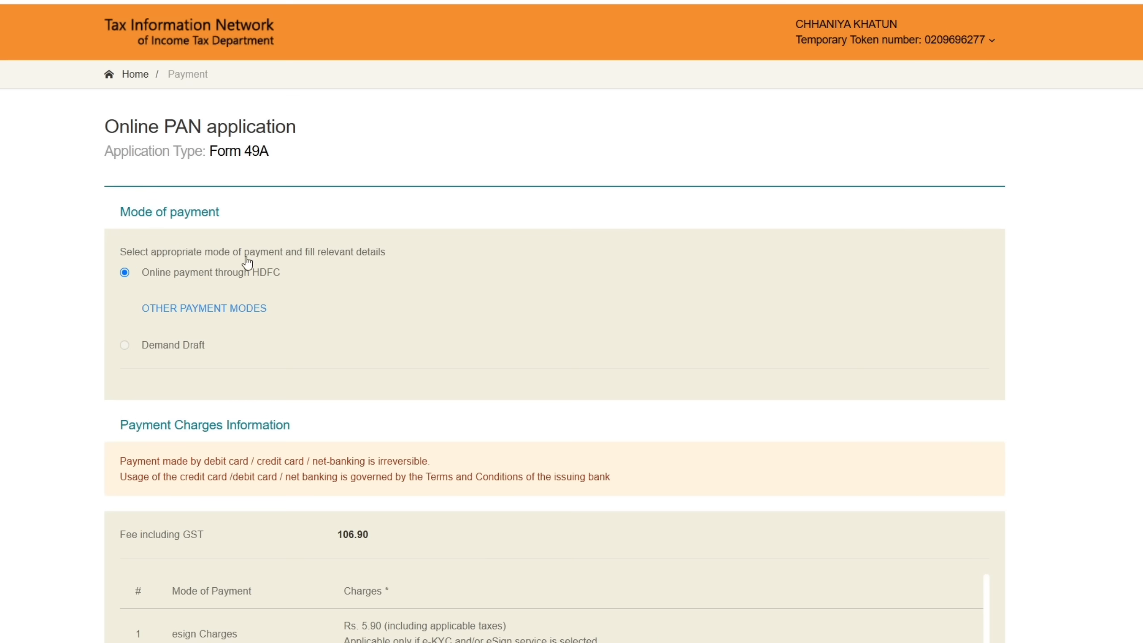
Step: Keep online payment through HDFC, agree to the terms of service and proceed to payment
scroll(356, 298, down, 3)
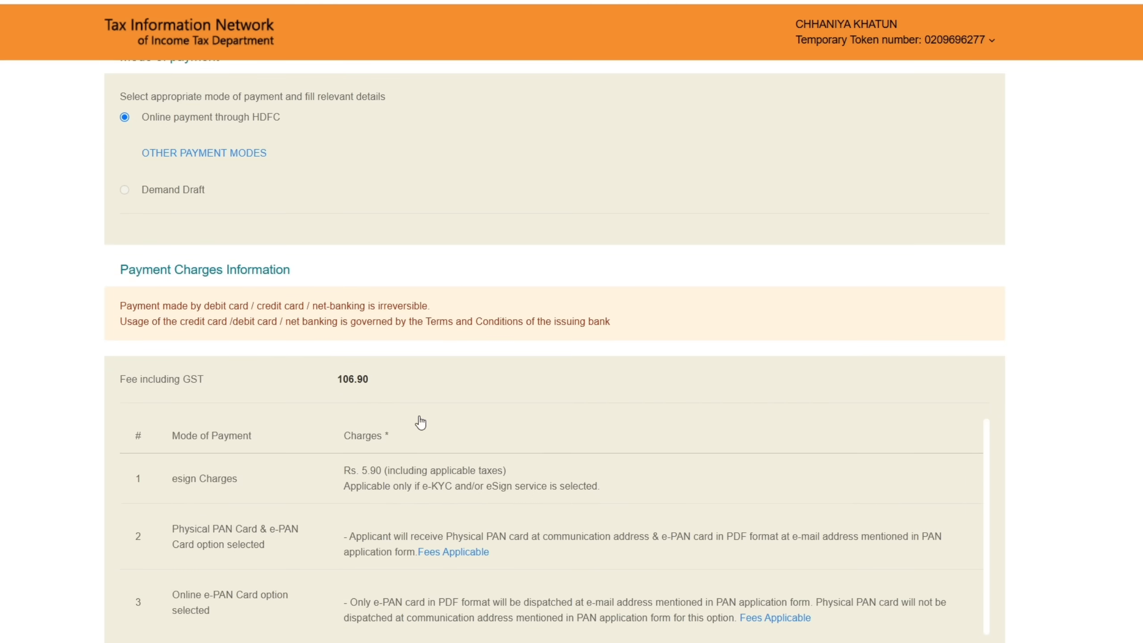
scroll(374, 374, down, 7)
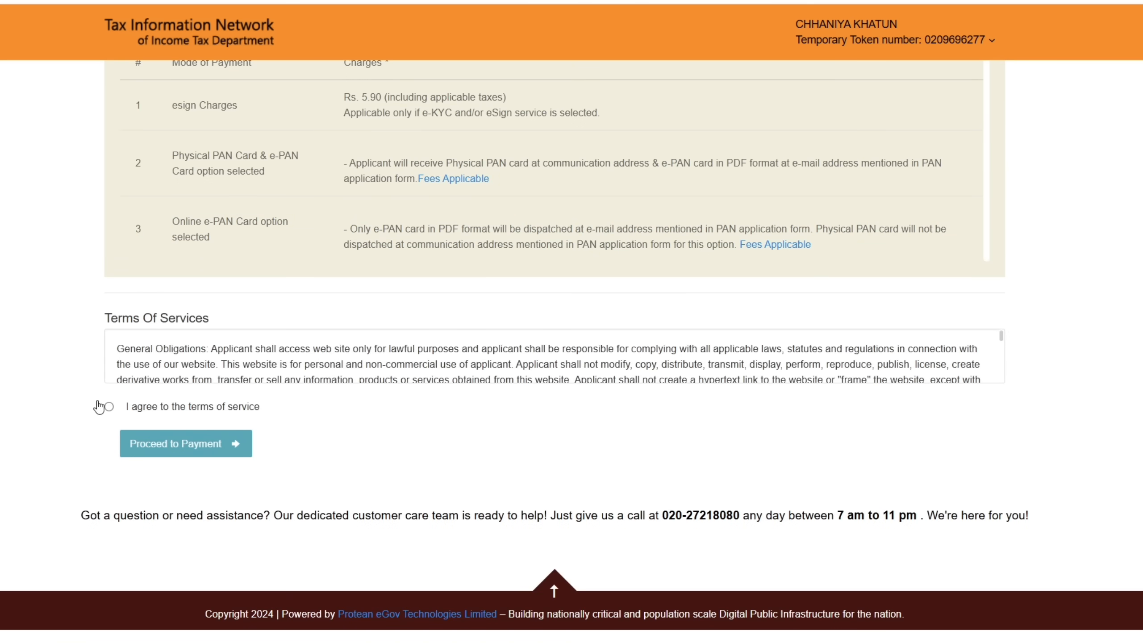
click(110, 408)
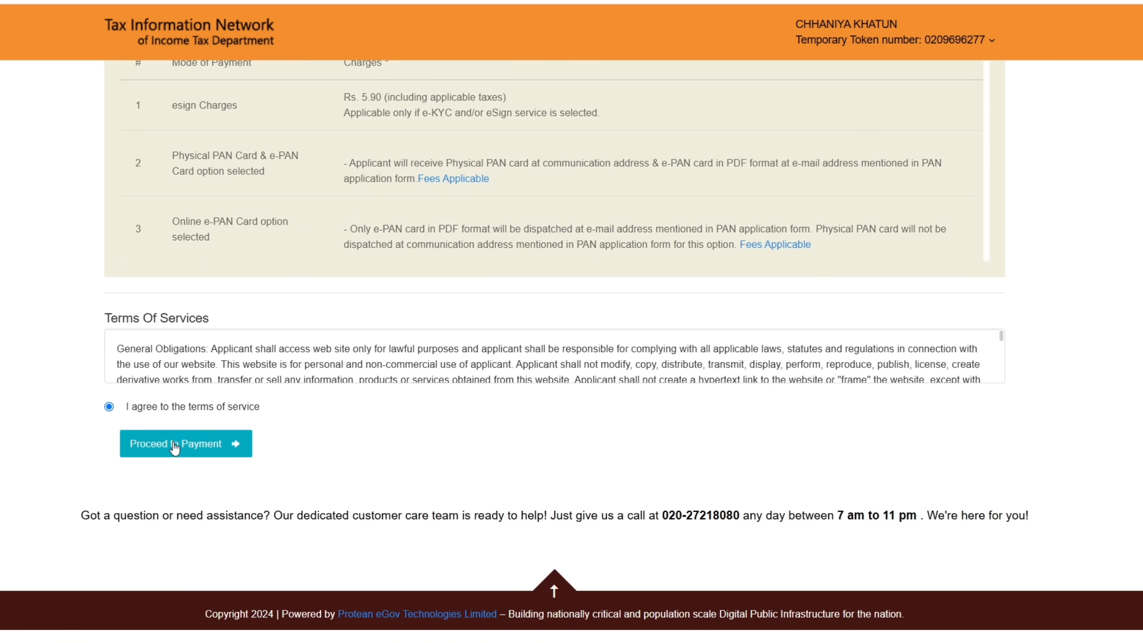
click(215, 444)
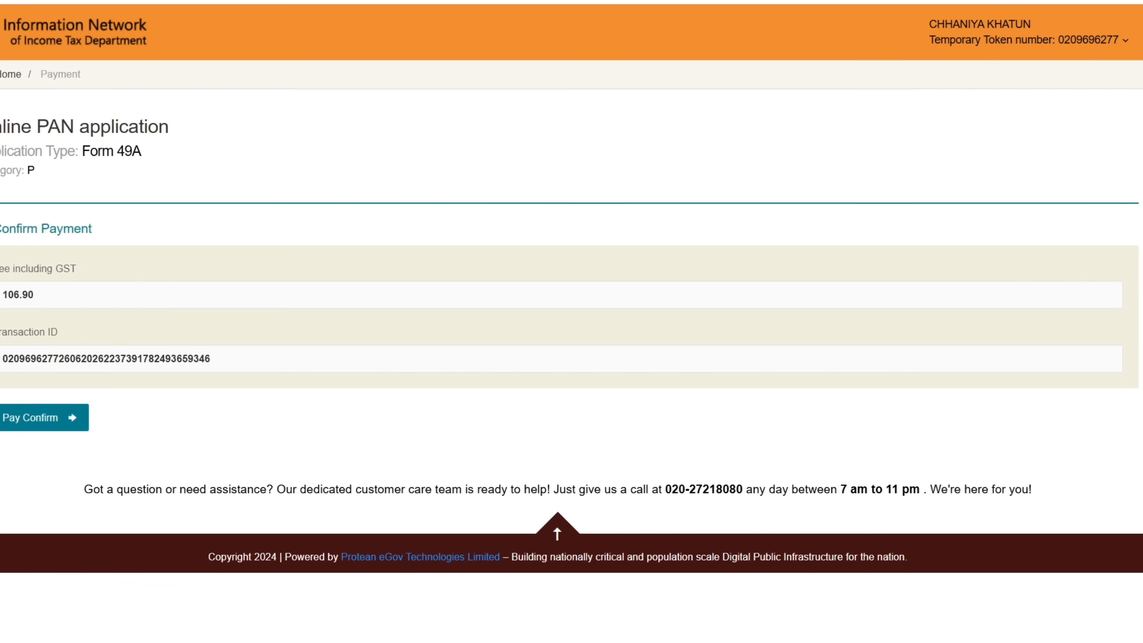
Step: Confirm the fee payment, choose UPI as the payment method and generate a QR code to pay
click(66, 415)
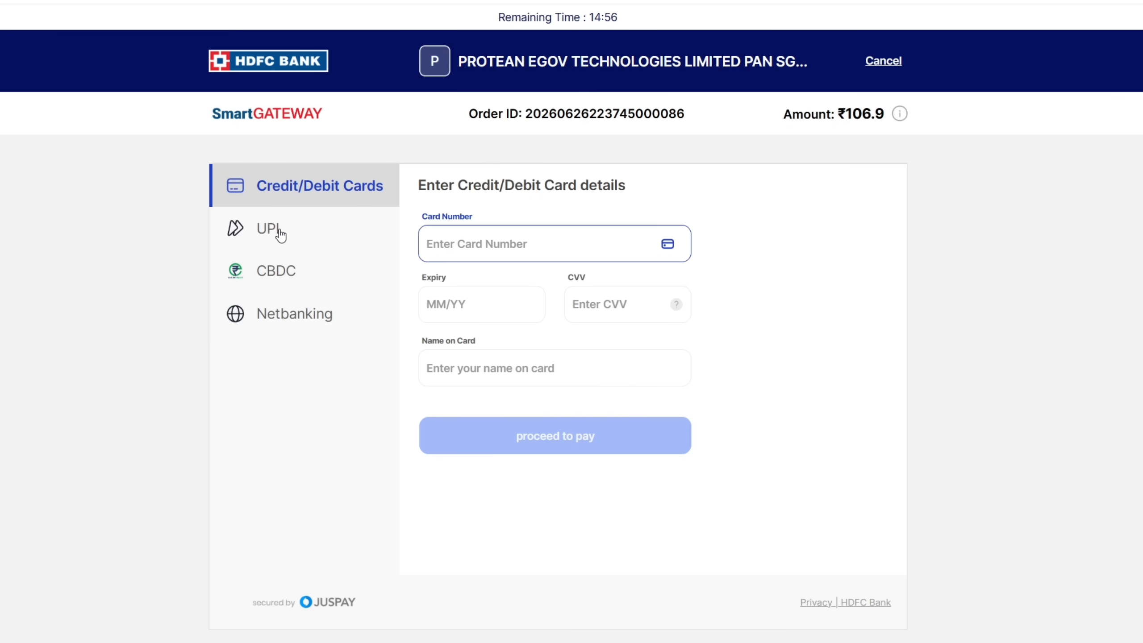
click(308, 237)
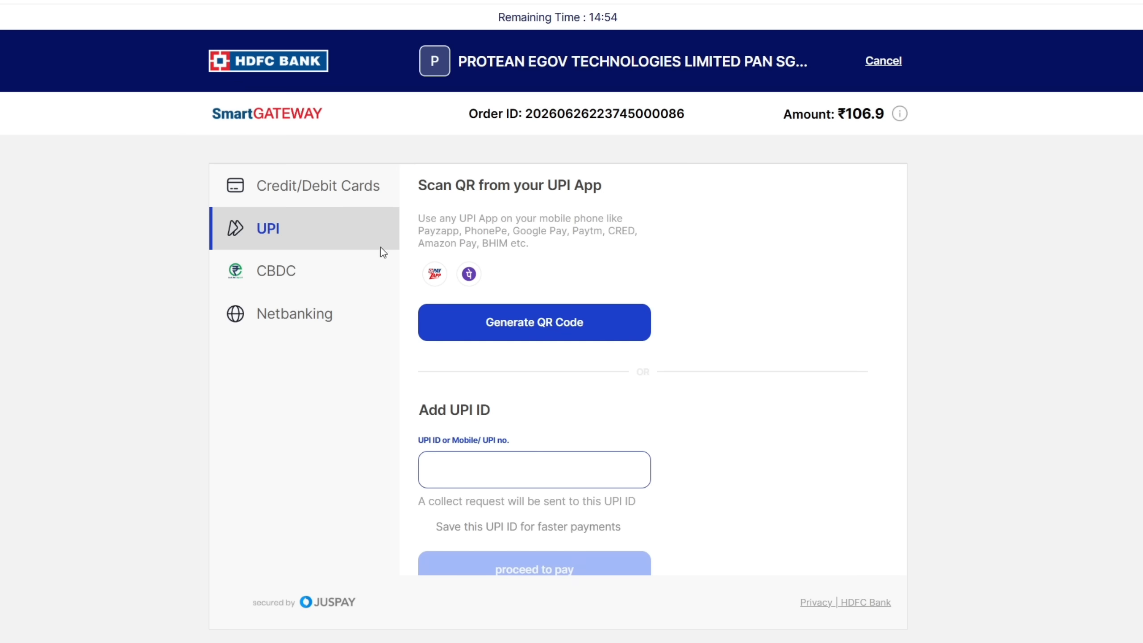
click(529, 327)
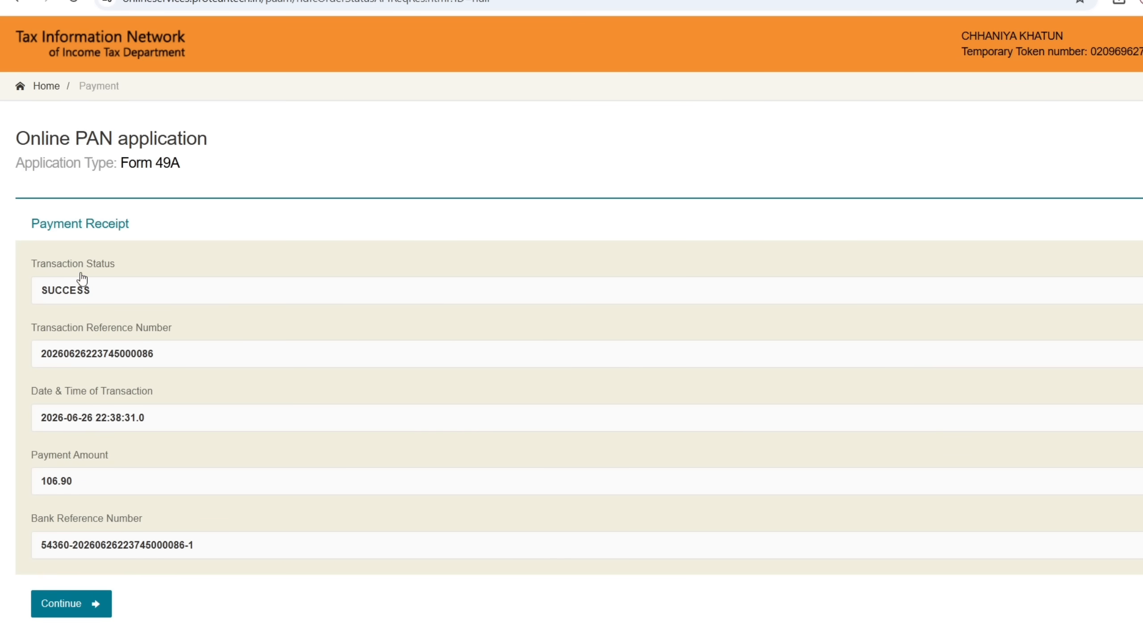
Step: Continue from the payment receipt, consent to using Aadhaar details for e-Signing and start the Aadhaar authentication
scroll(173, 258, down, 3)
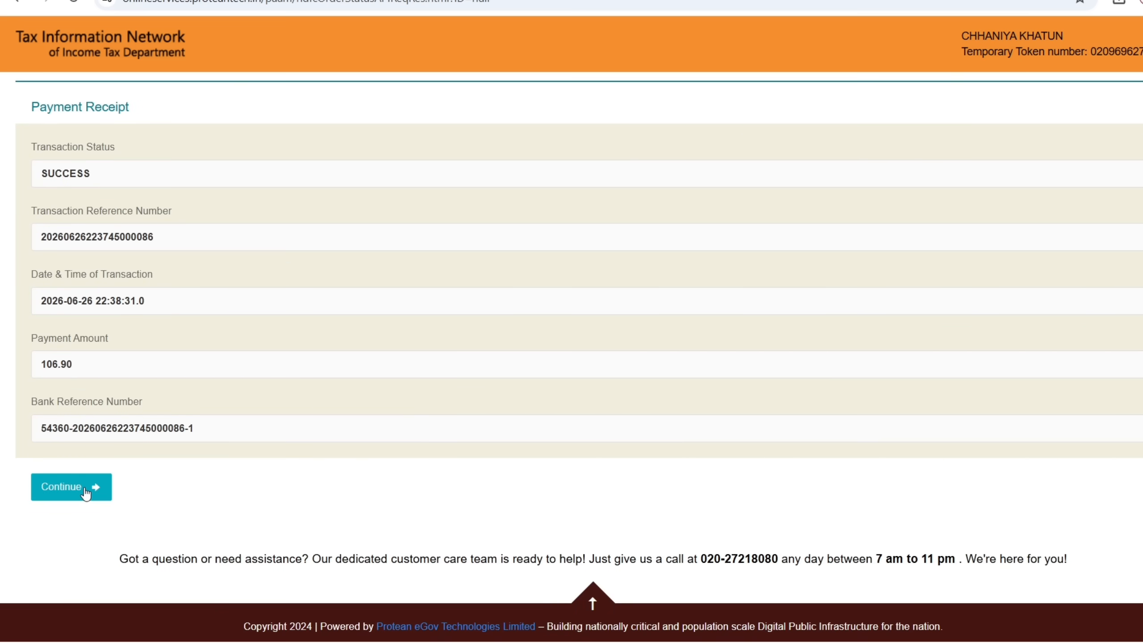
click(84, 488)
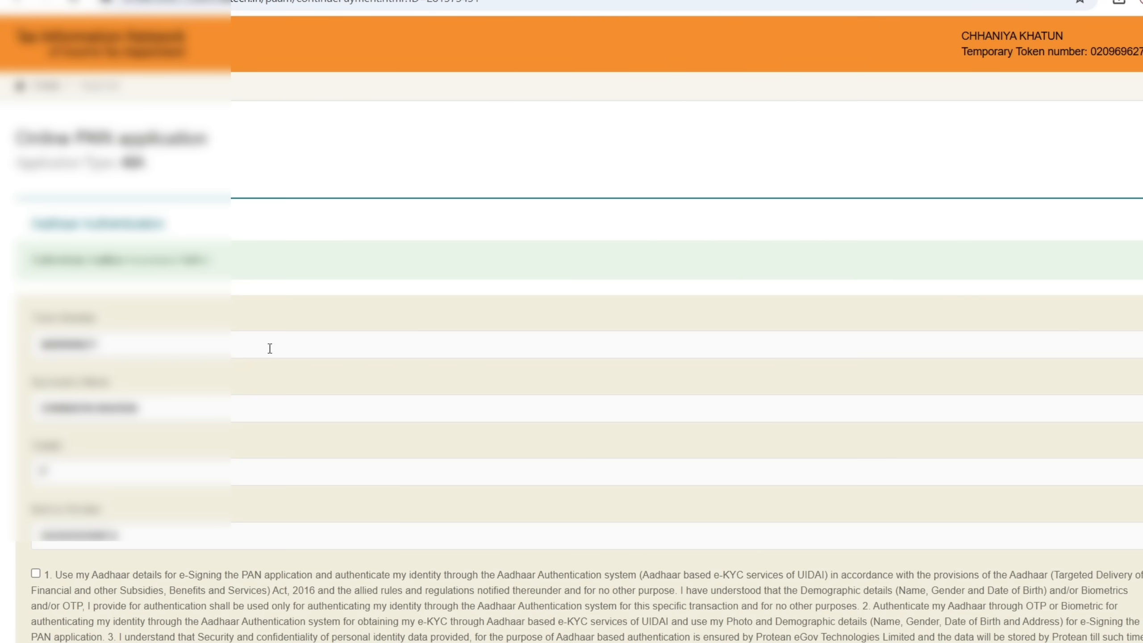
scroll(330, 248, down, 5)
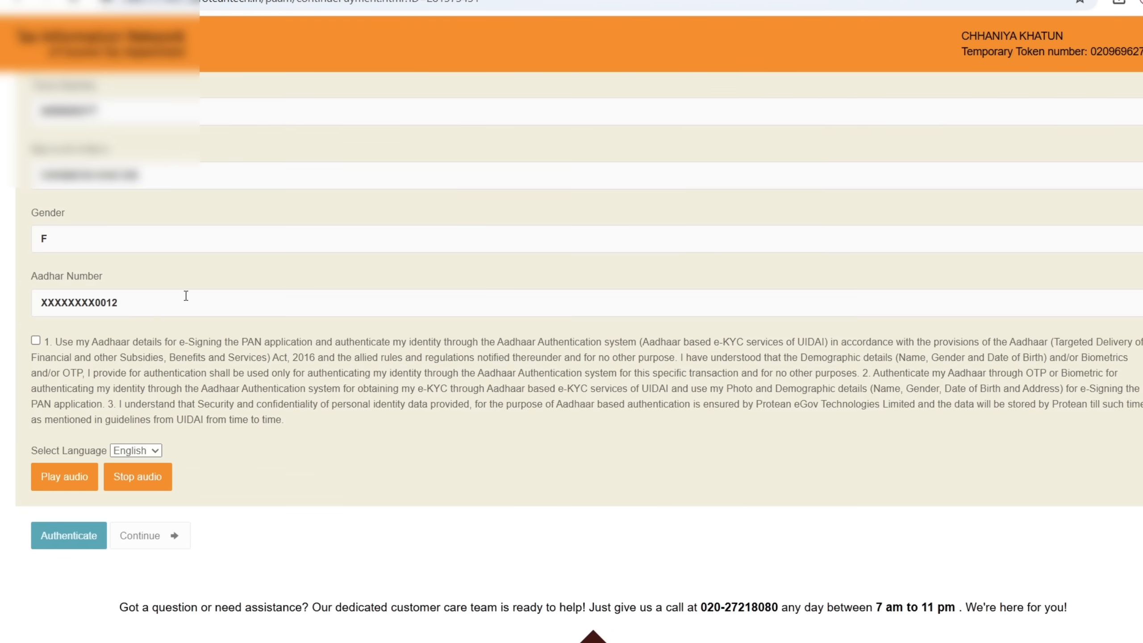
click(36, 341)
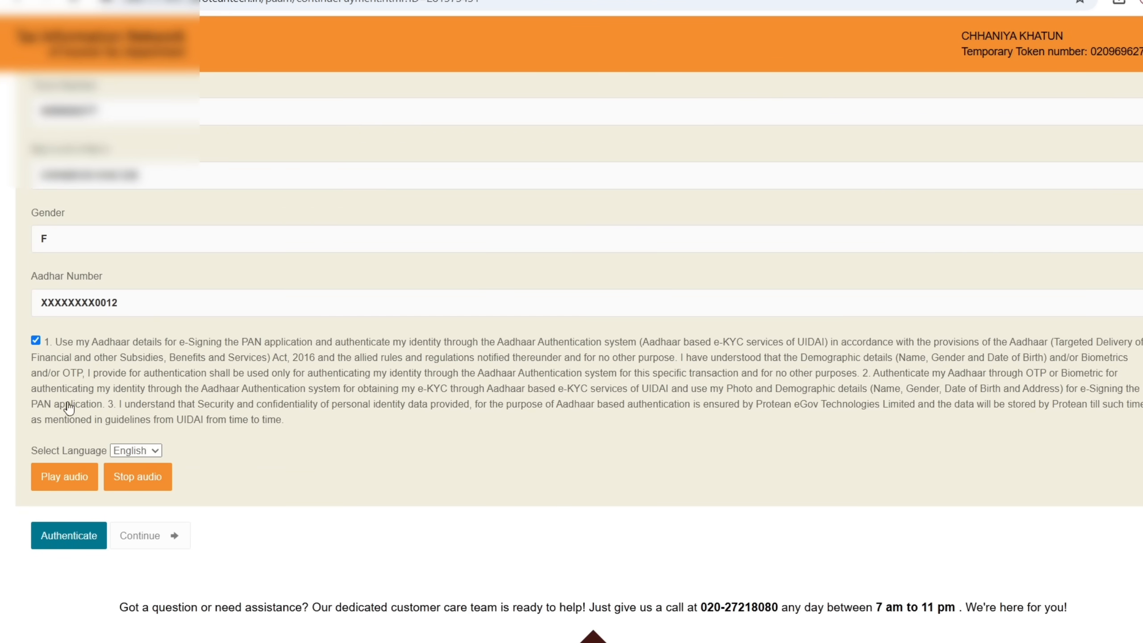
click(47, 544)
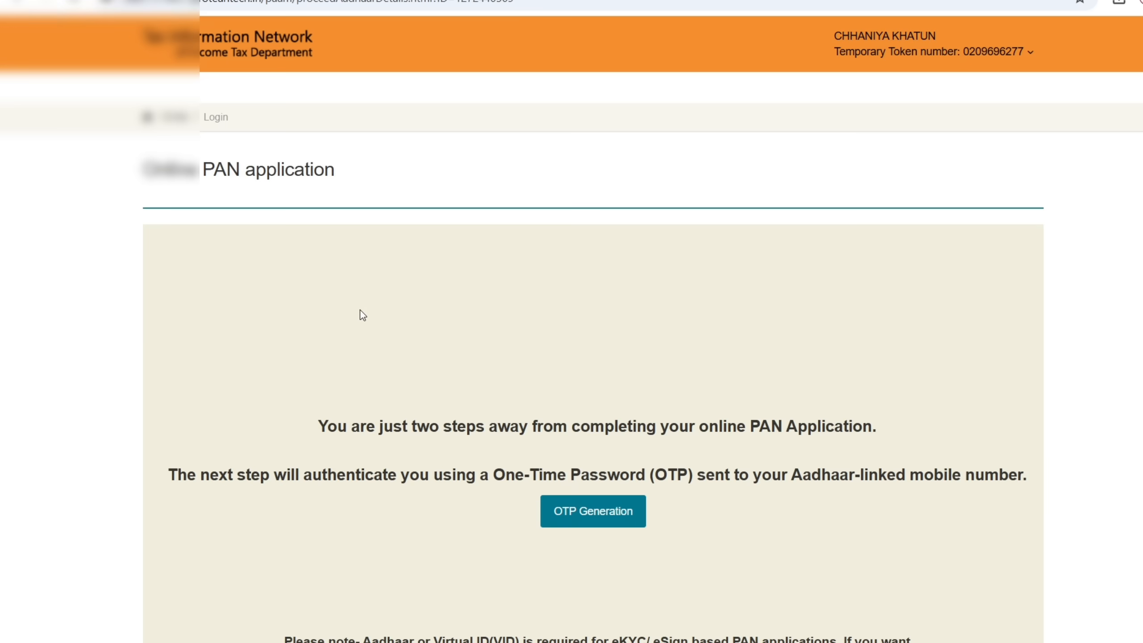
Step: Generate the Aadhaar OTP, submit the verification code and proceed to Aadhaar-based e-Sign
click(581, 518)
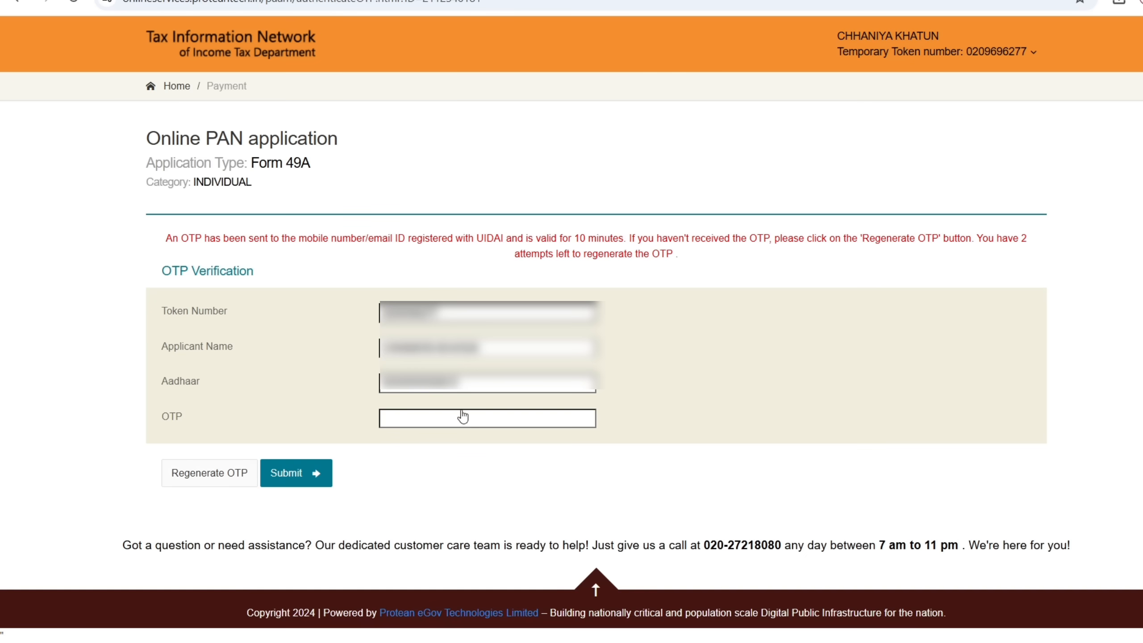
click(315, 478)
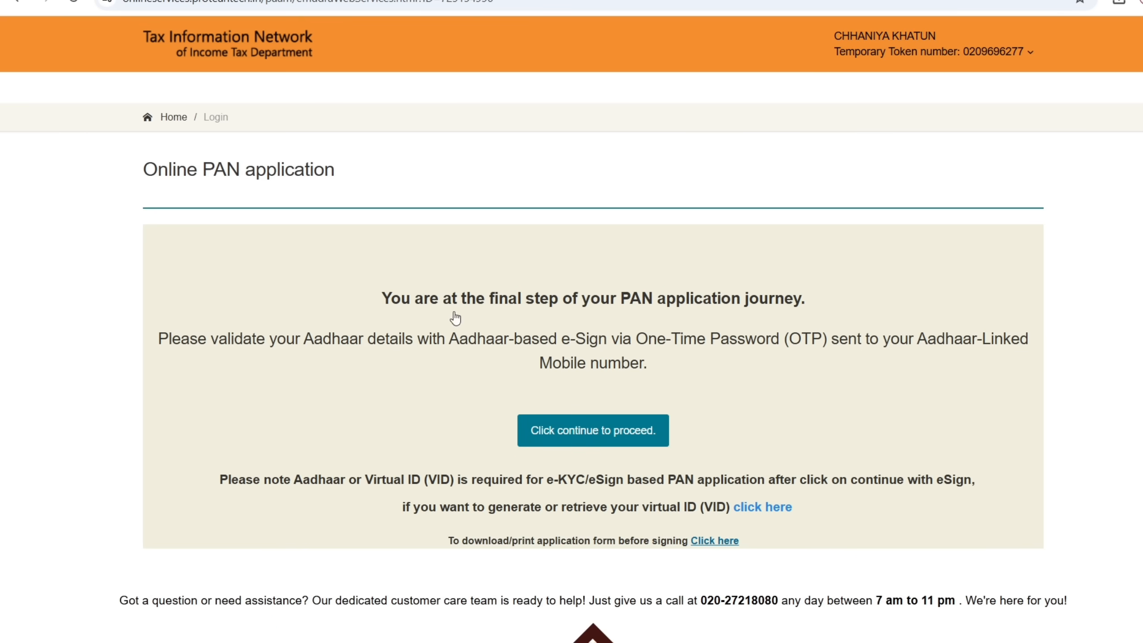
click(577, 421)
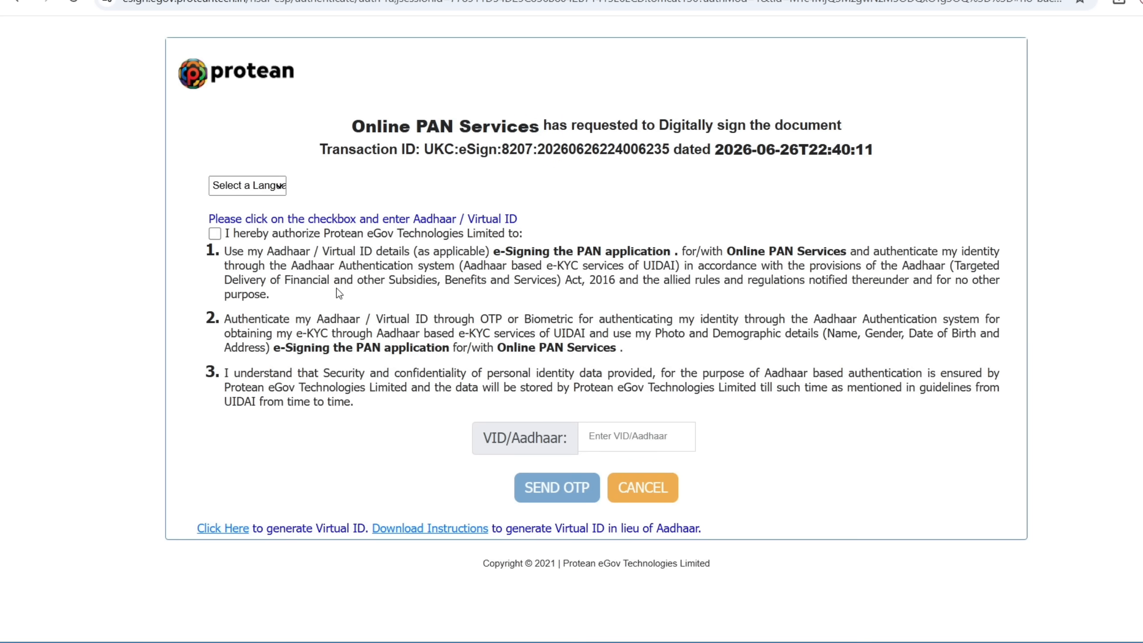
Step: Authorize e-Signing of the PAN application with the Aadhaar number, request an OTP and verify the entered code
click(215, 233)
click(542, 493)
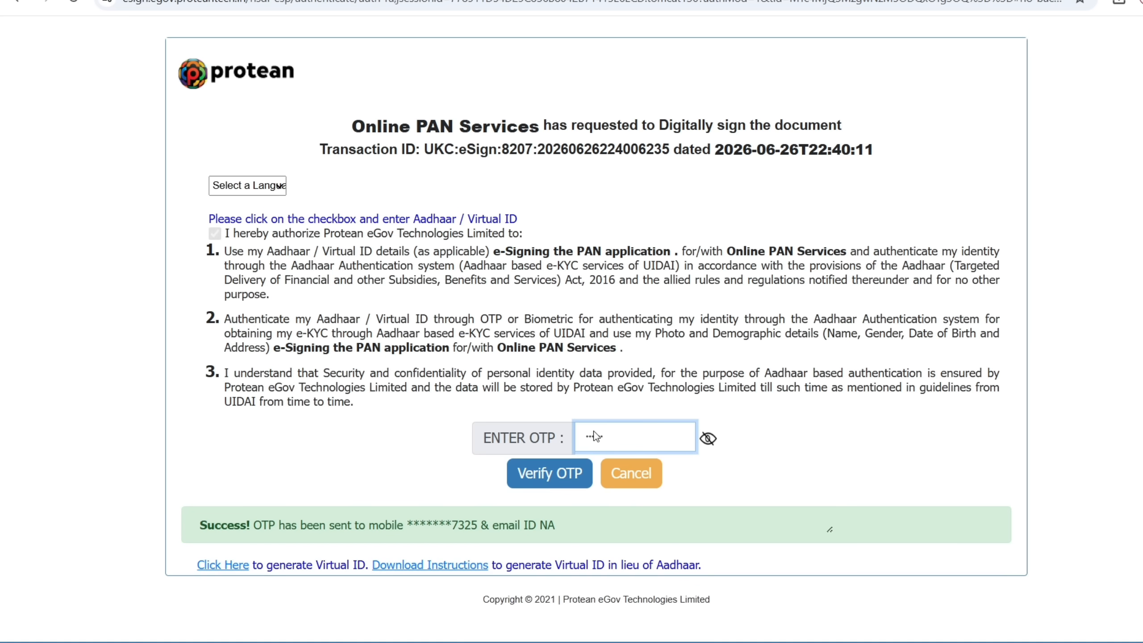
click(547, 488)
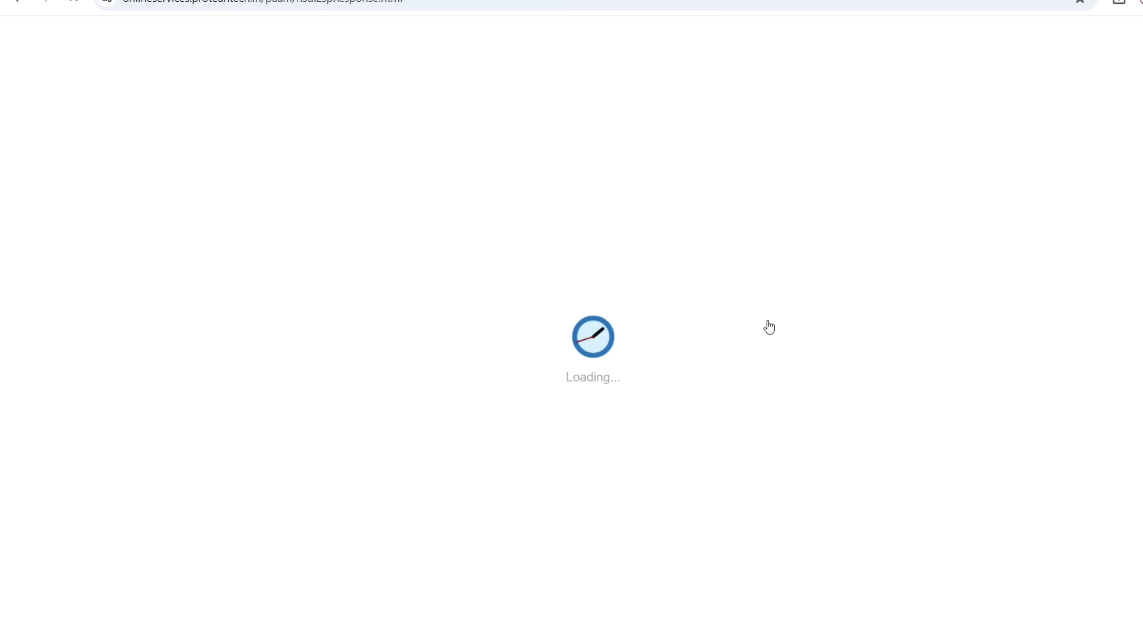
Step: Unlock the acknowledgement PDF by entering its password
scroll(520, 284, down, 6)
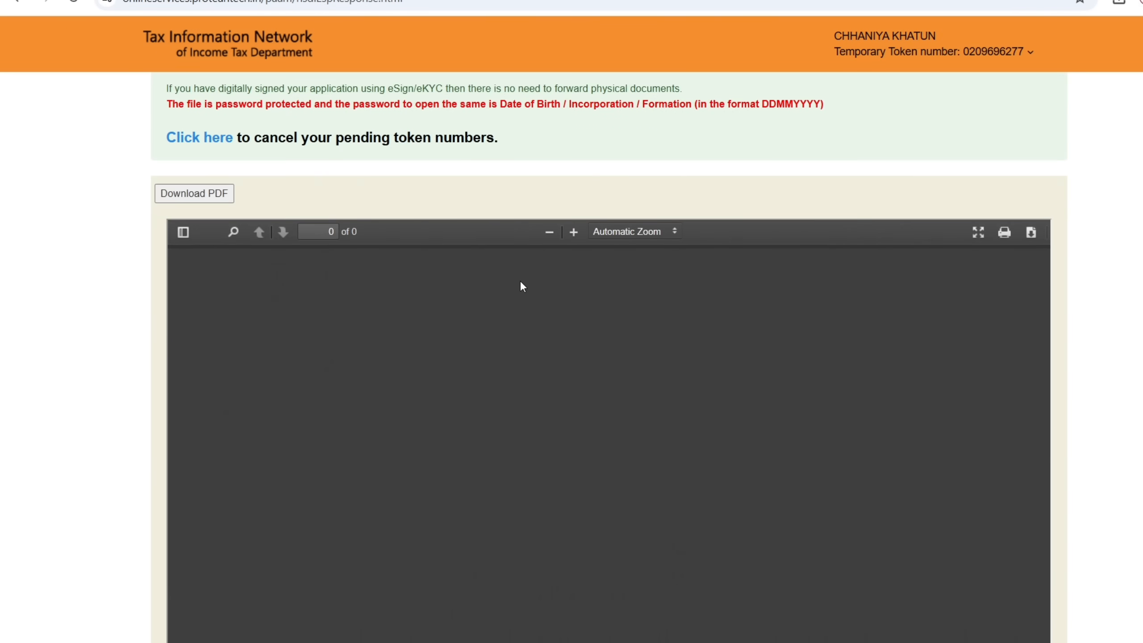
scroll(495, 275, up, 3)
scroll(635, 406, down, 5)
scroll(615, 382, up, 8)
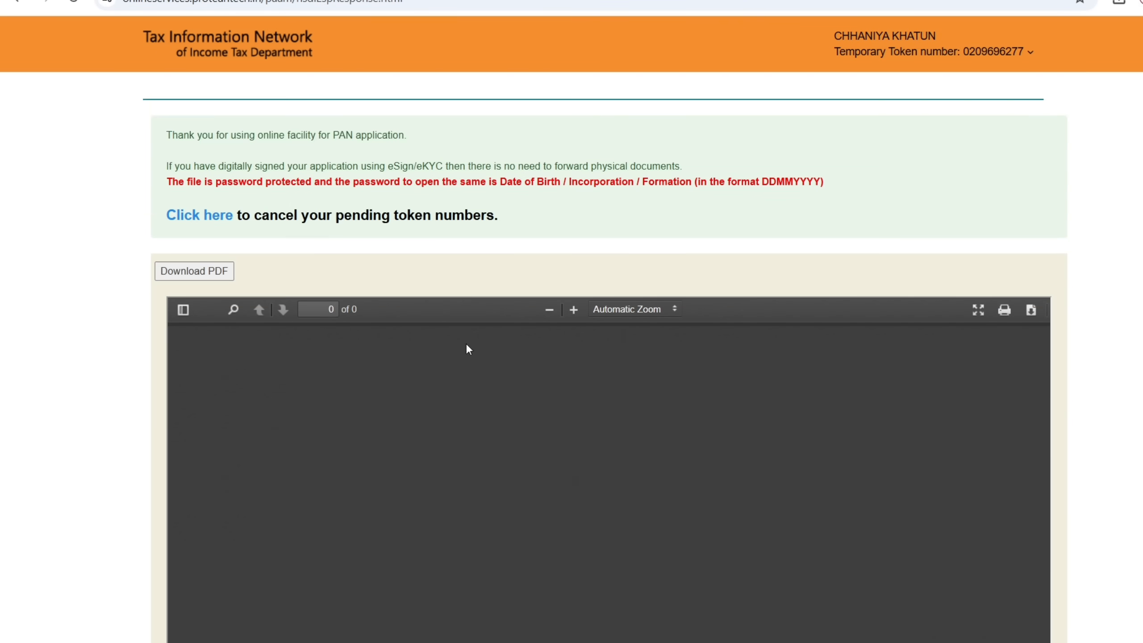
scroll(495, 361, down, 3)
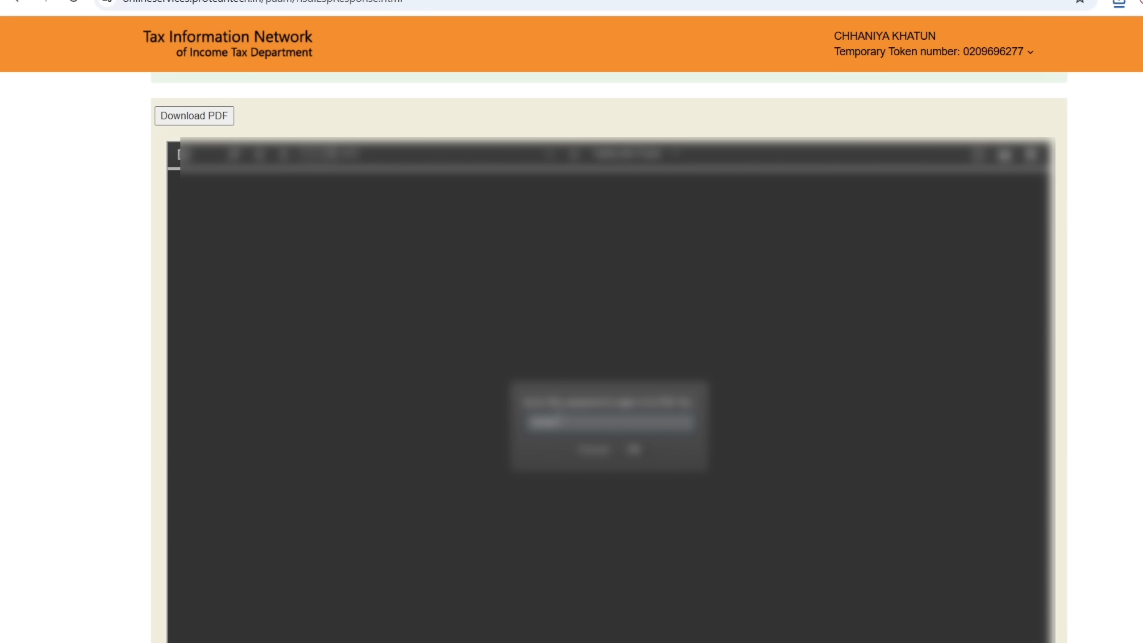
click(632, 449)
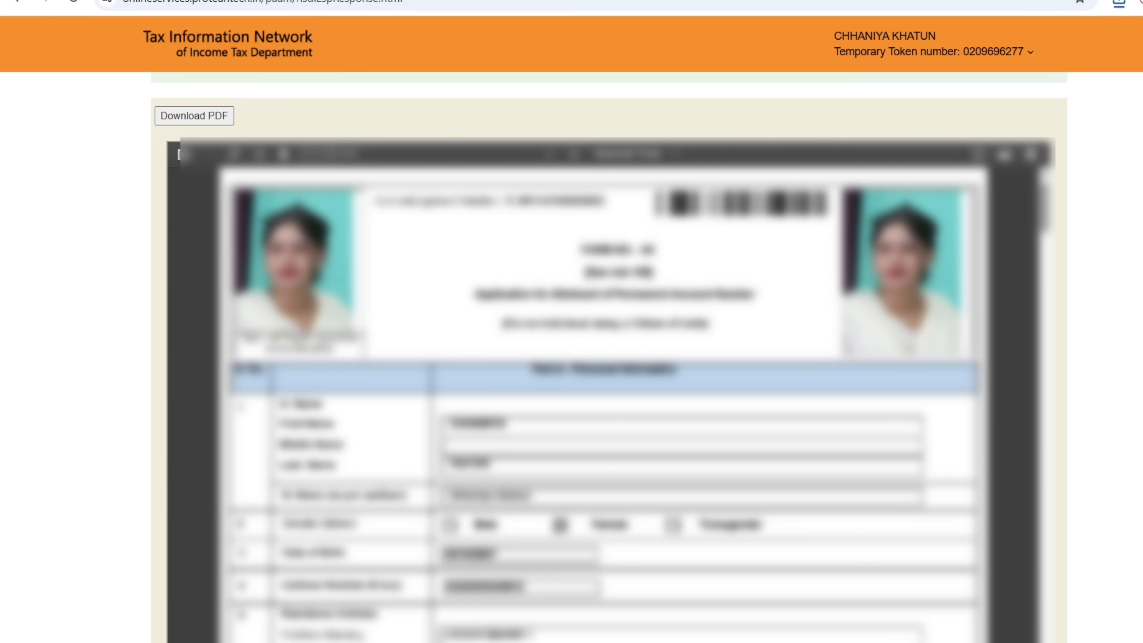
Step: Copy the acknowledgement number from the header of the application form in the PDF
drag(519, 199, 604, 205)
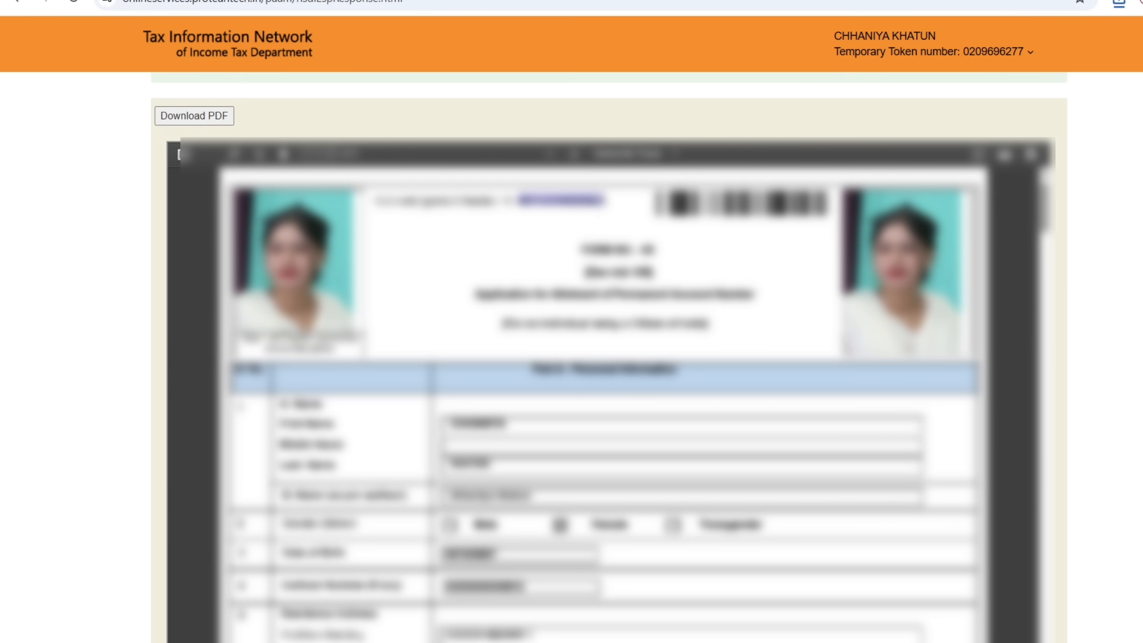
right_click(599, 204)
click(675, 276)
click(532, 322)
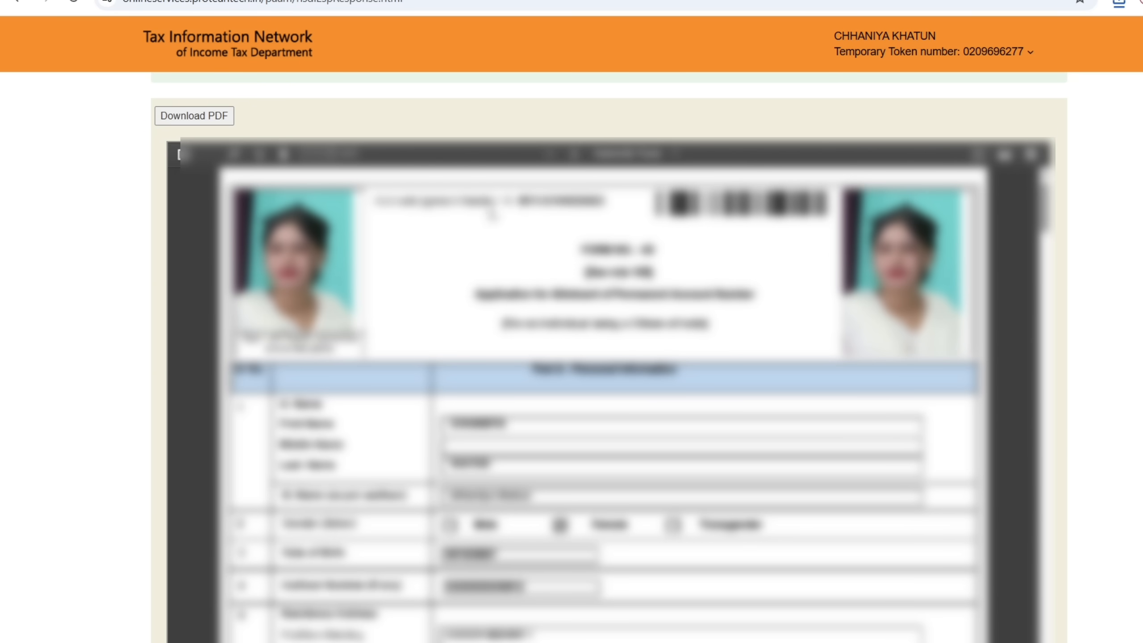
Step: Look through the acknowledgement PDF, from the completed application form to the attached supporting documents
scroll(759, 328, down, 15)
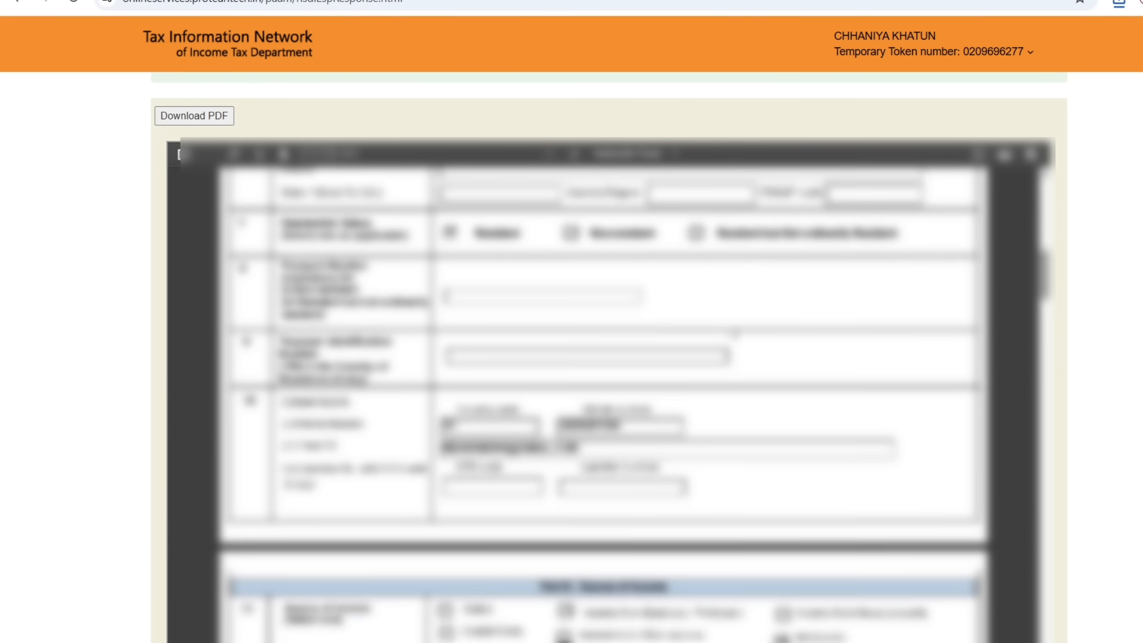
scroll(861, 376, up, 8)
scroll(862, 376, down, 15)
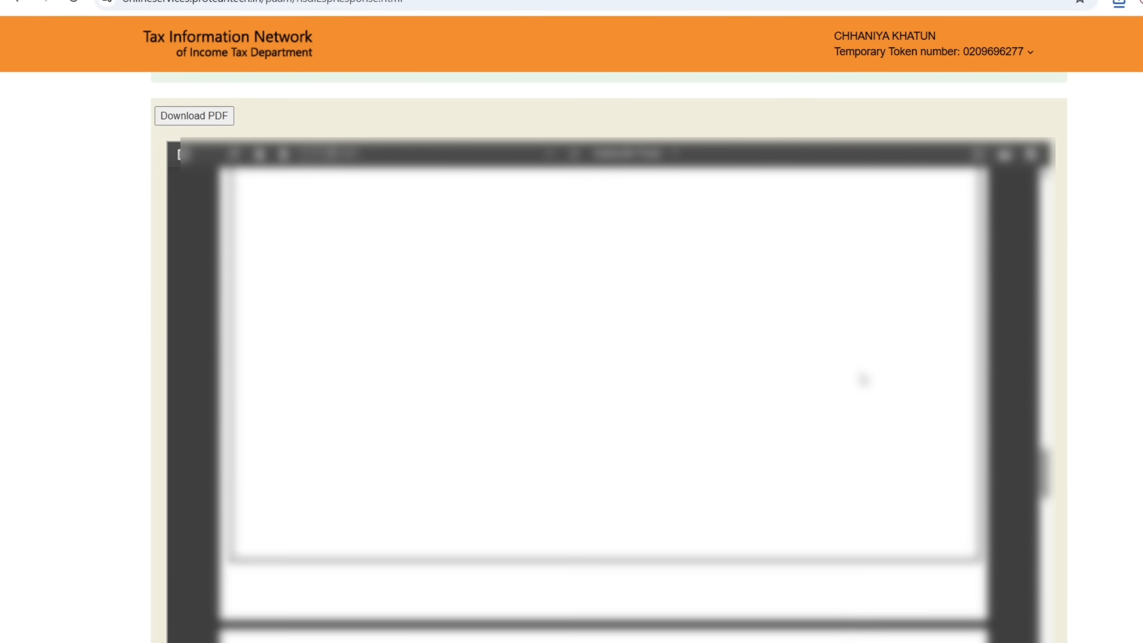
scroll(799, 387, down, 10)
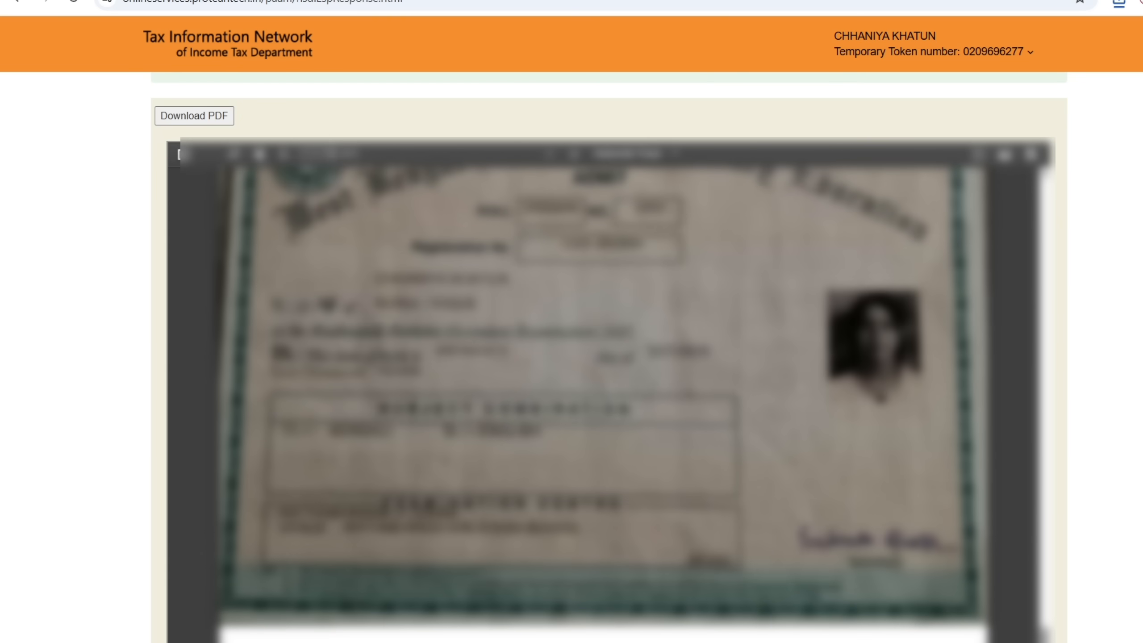
scroll(799, 387, up, 12)
scroll(799, 388, up, 15)
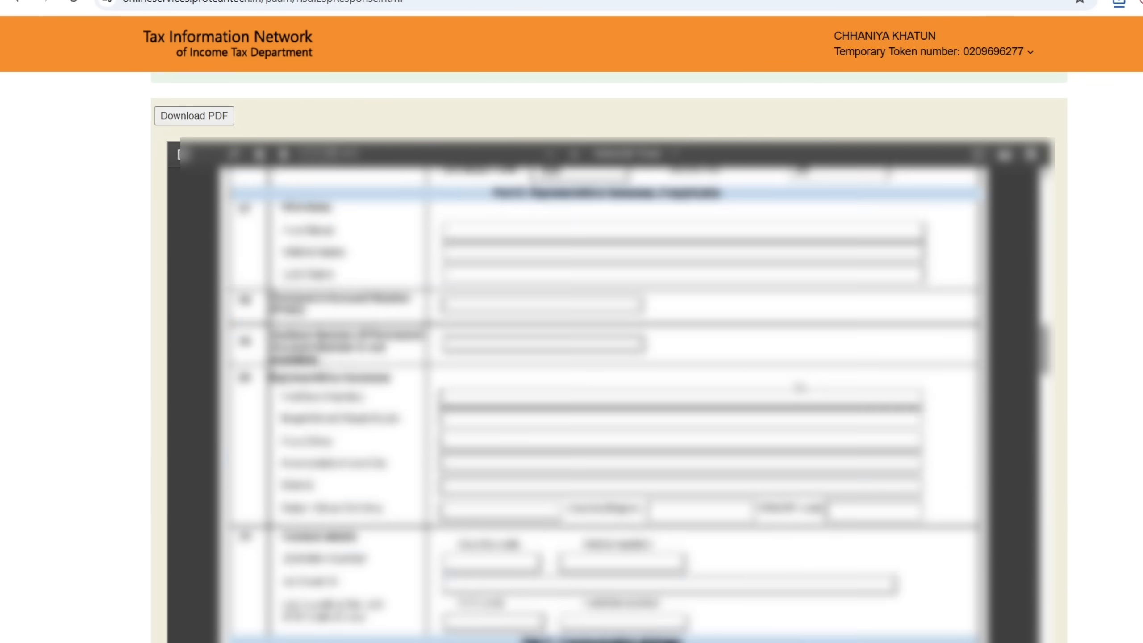
scroll(791, 102, up, 5)
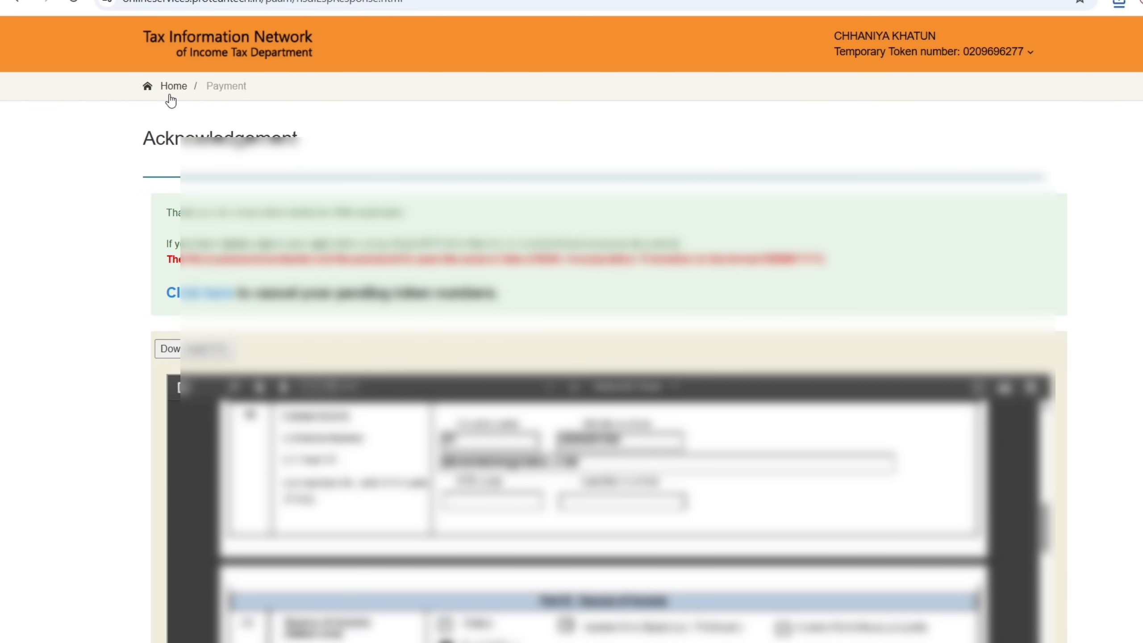
Step: Open the PAN application status tracker, set the application type to PAN - New / Change Request and allow all cookies
click(163, 89)
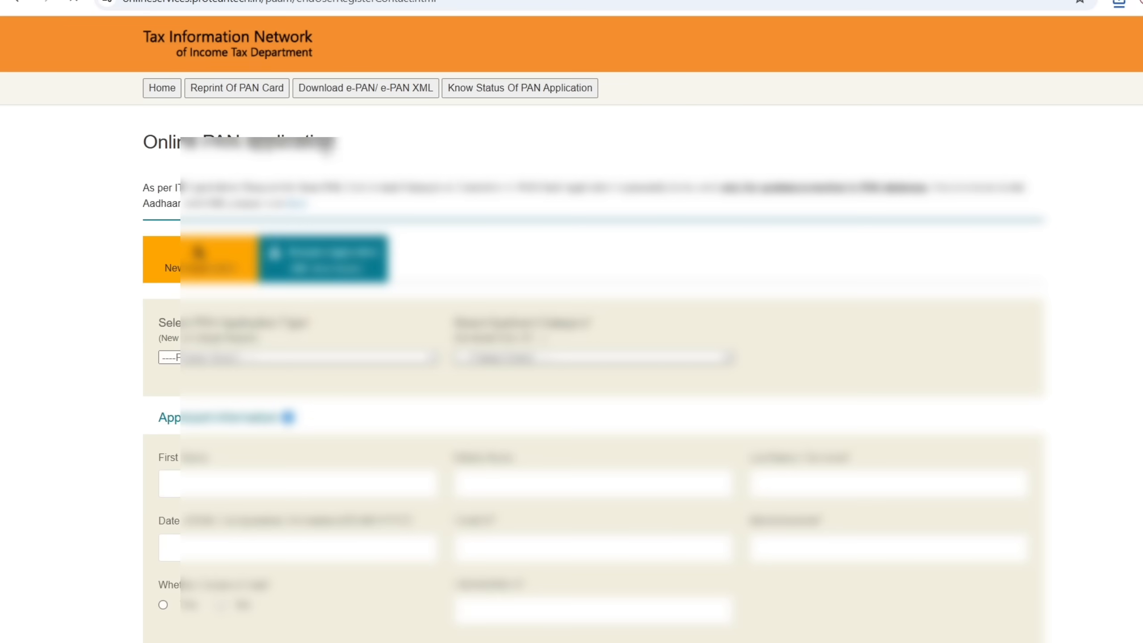
click(533, 90)
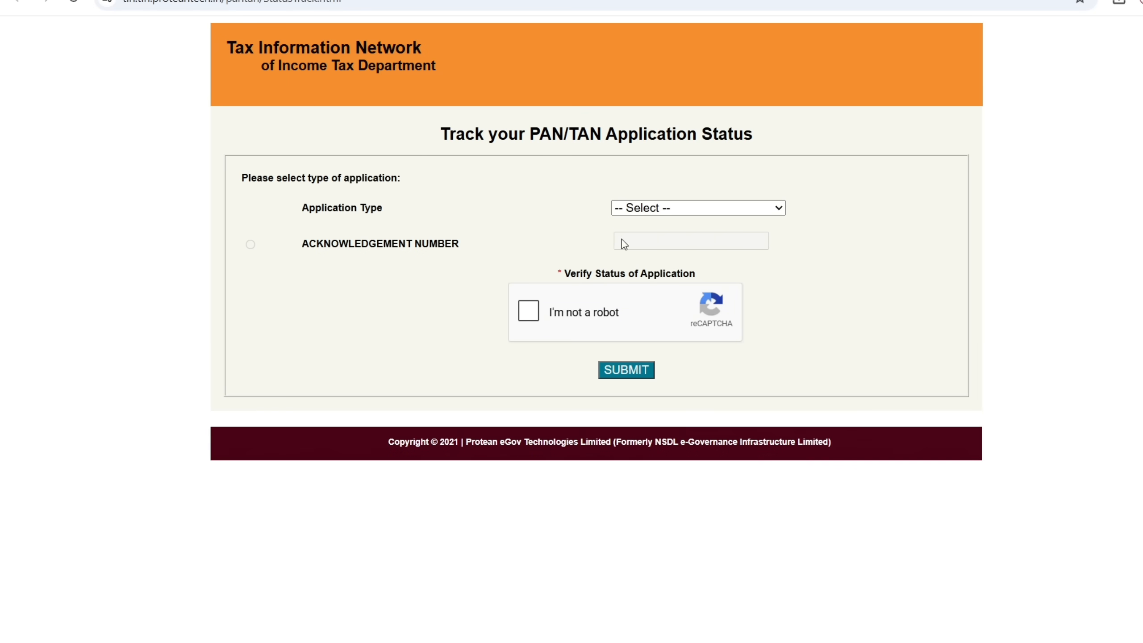
click(654, 212)
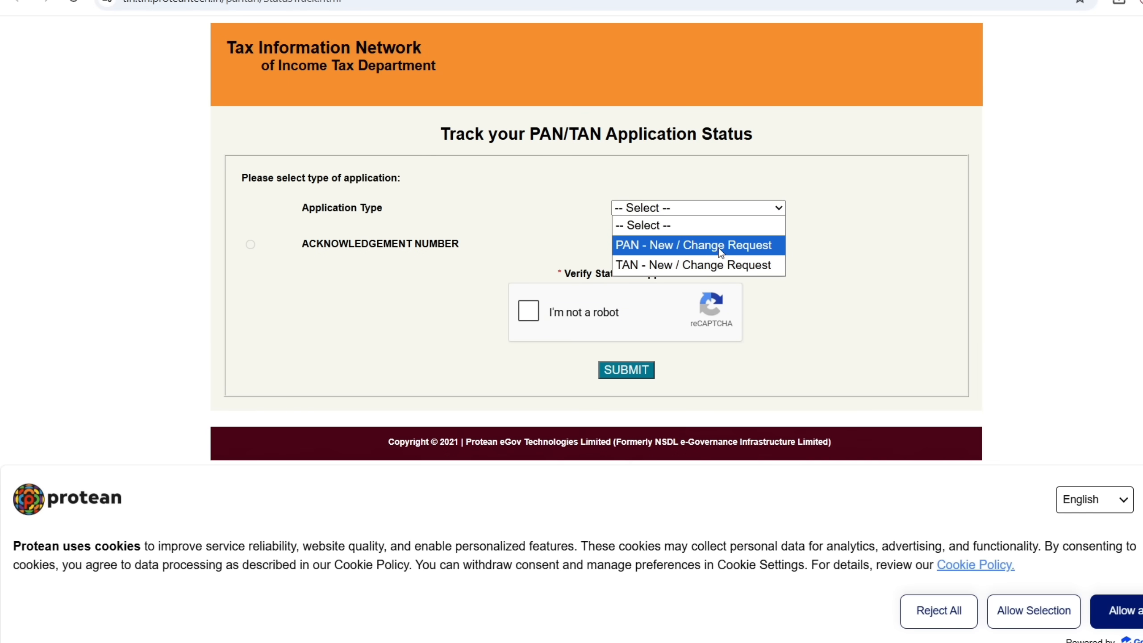
click(700, 245)
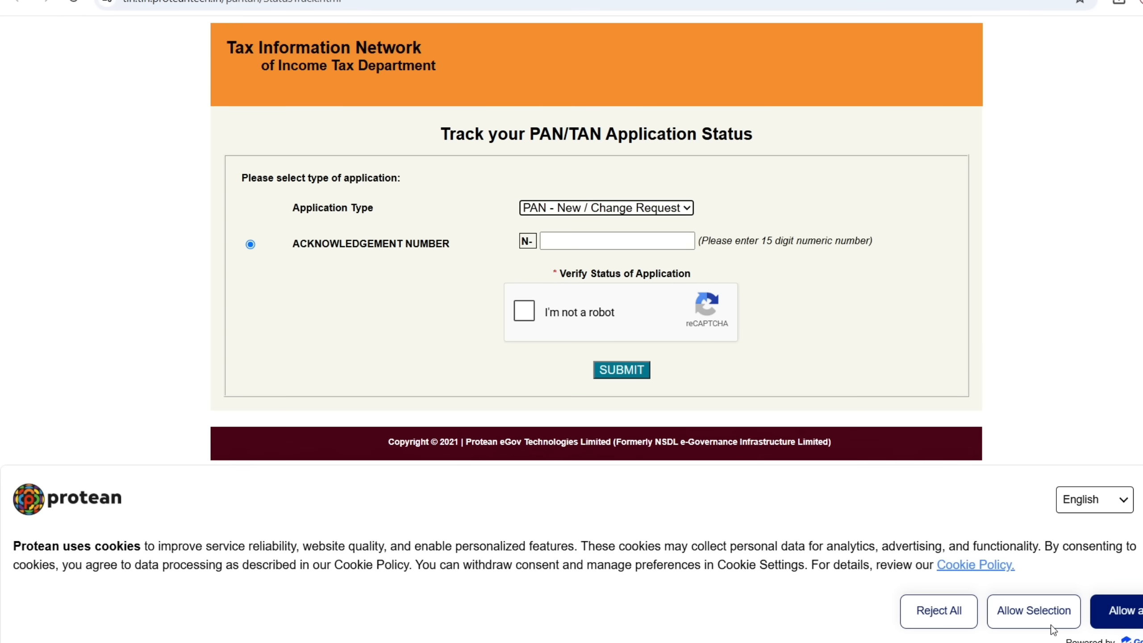
click(1129, 611)
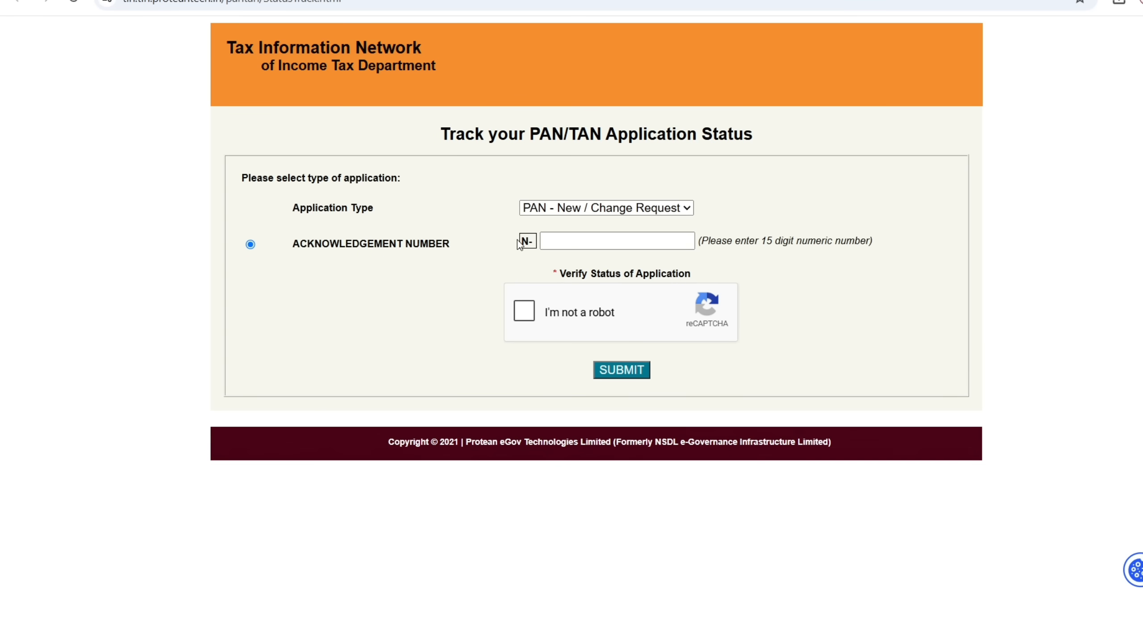
Step: Paste the copied acknowledgement number into the status tracker and complete the reCAPTCHA check
click(594, 244)
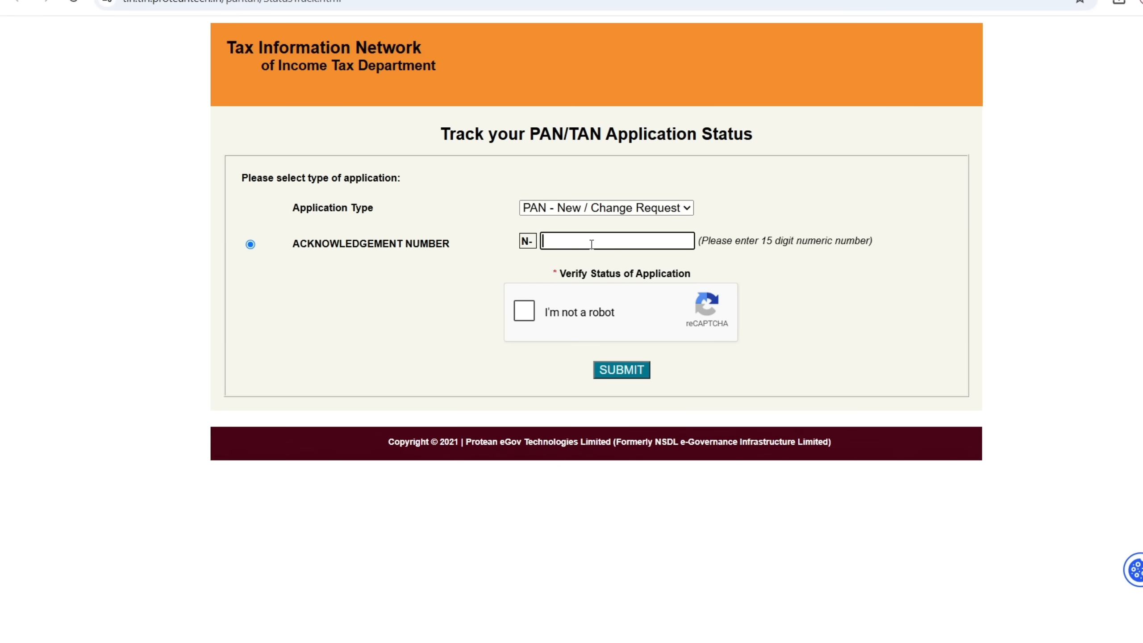
right_click(588, 247)
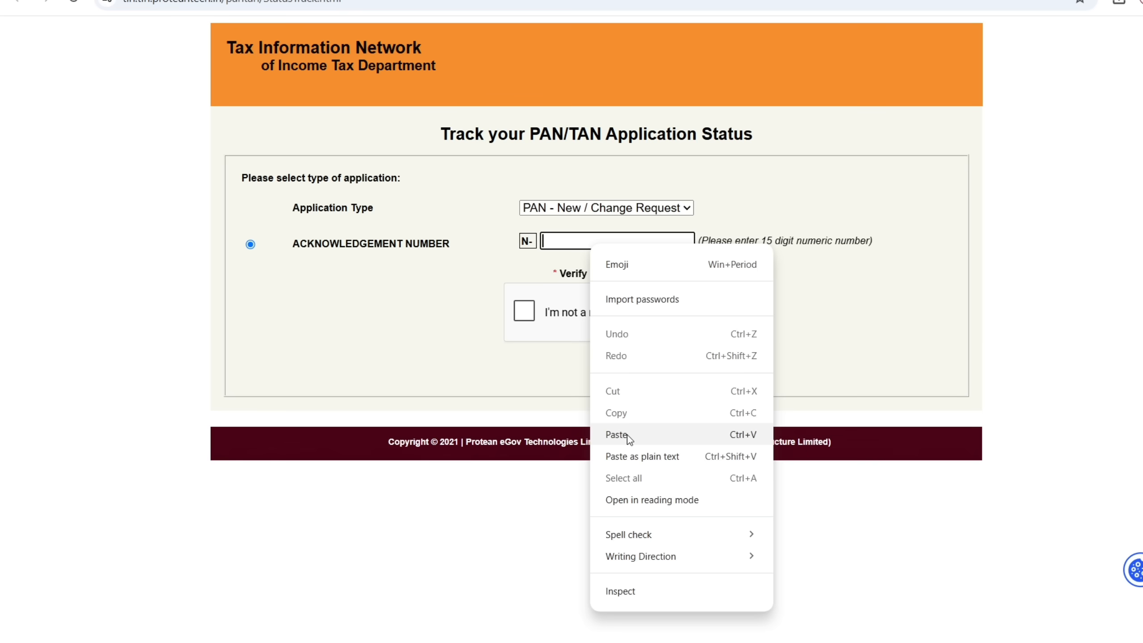
click(612, 435)
click(525, 312)
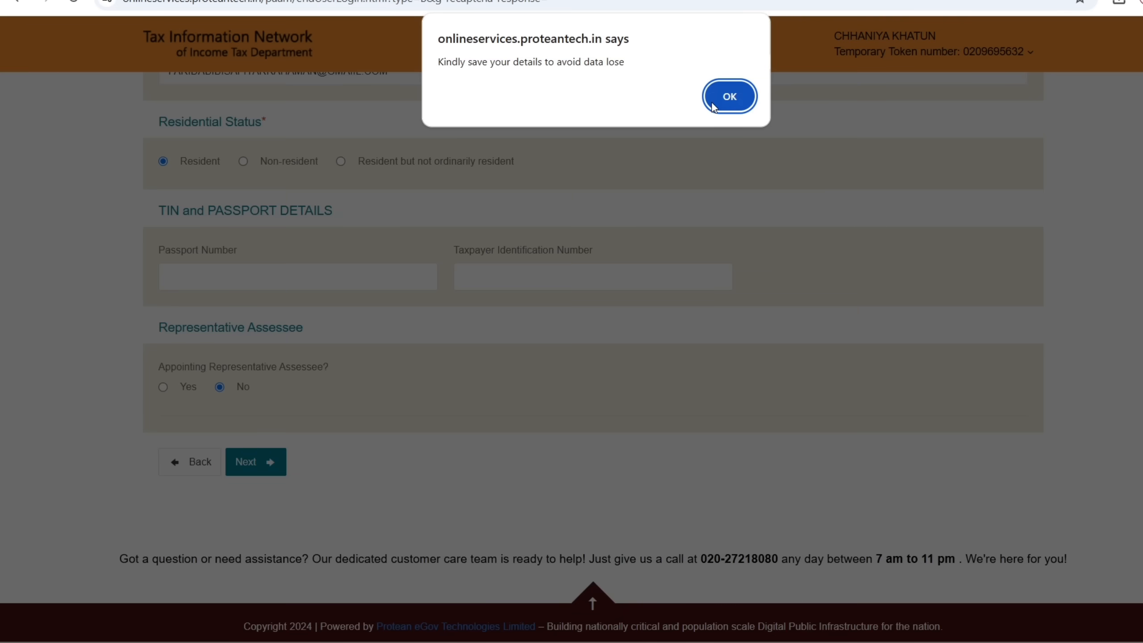
Step: Dismiss the save-details alert on the draft PAN application and return to the portal's home page
key(Return)
scroll(464, 249, up, 8)
scroll(464, 249, up, 10)
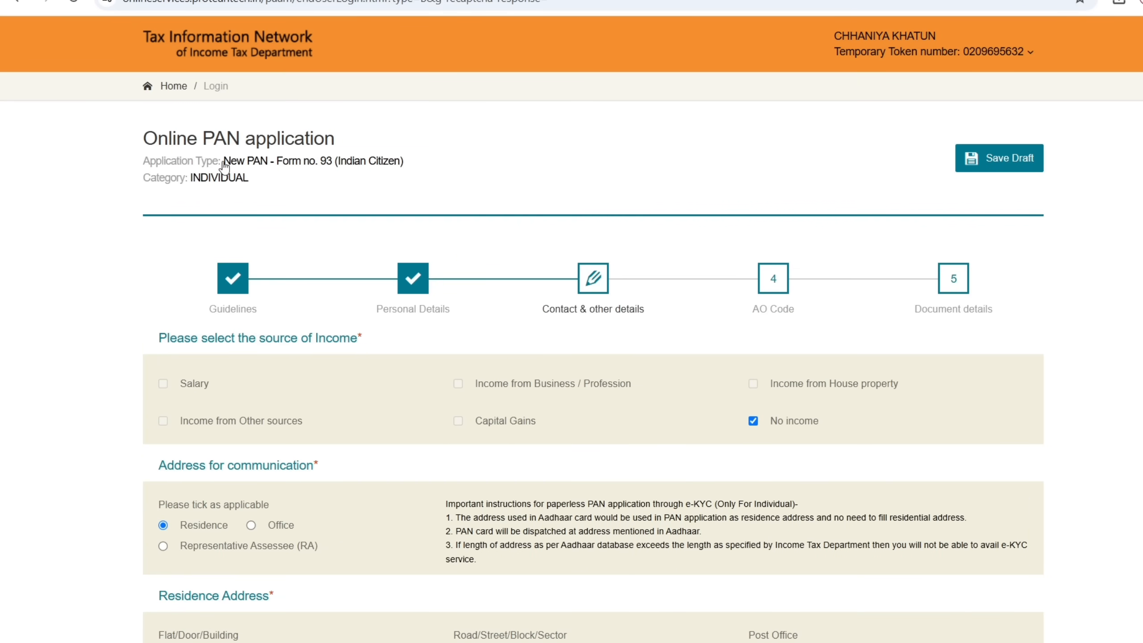
click(166, 88)
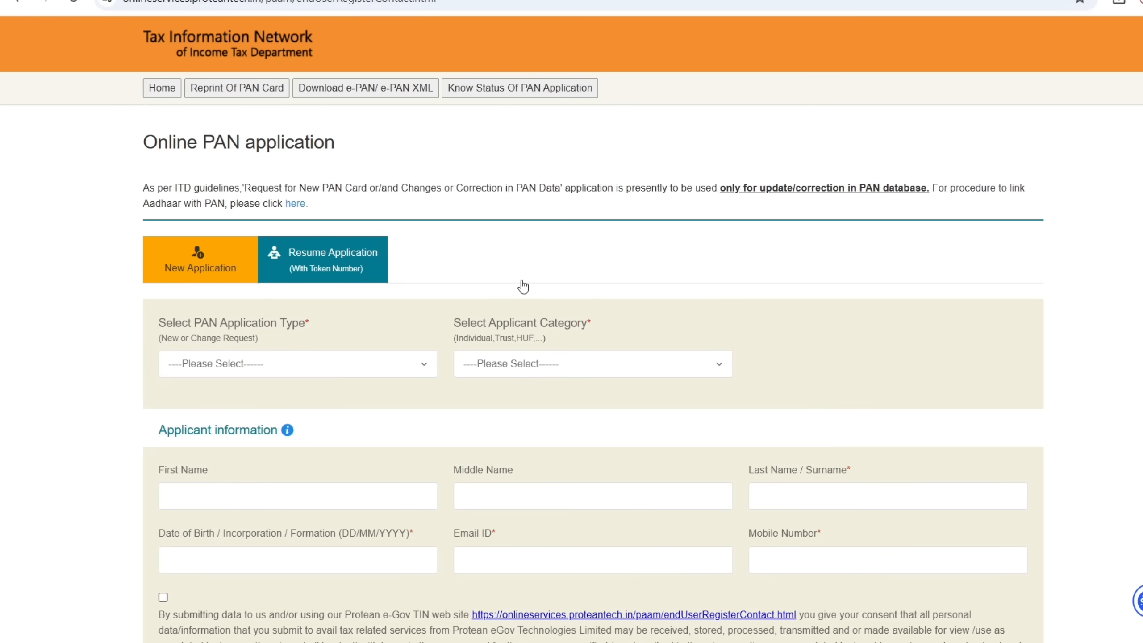
Step: Open the form for resuming an application with a token number and complete its reCAPTCHA check
click(335, 268)
scroll(416, 248, down, 2)
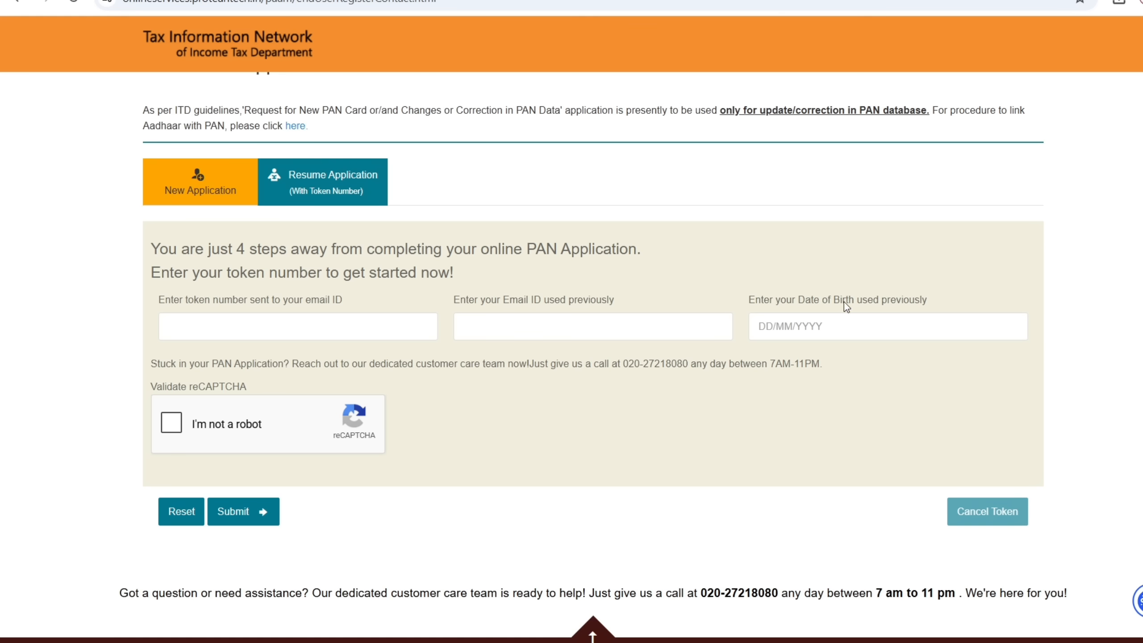
click(179, 424)
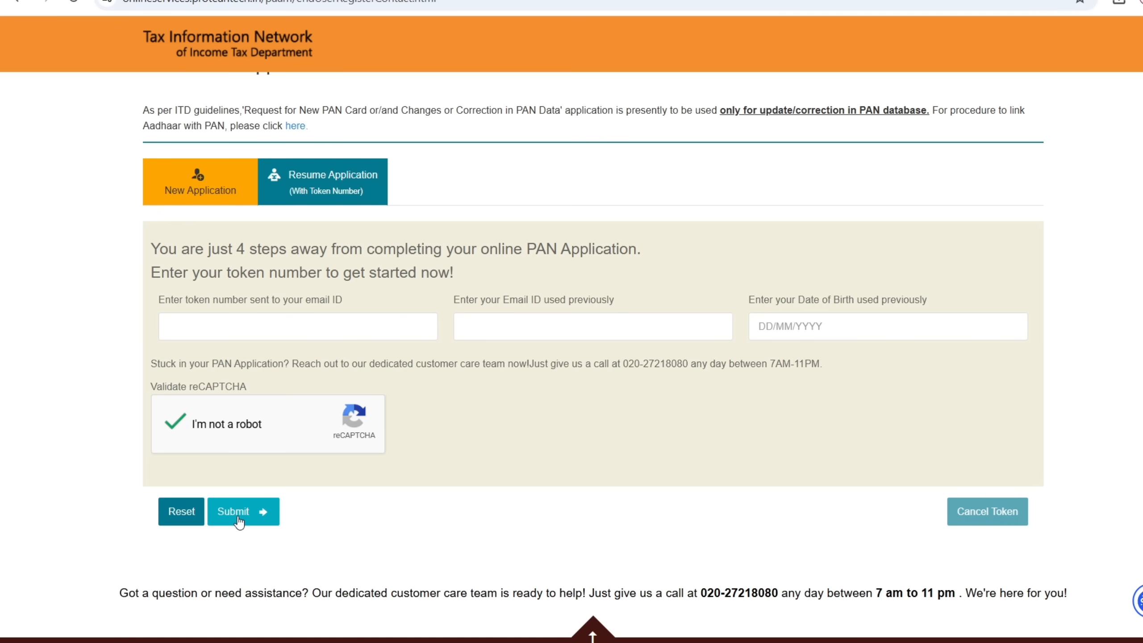
scroll(402, 205, up, 2)
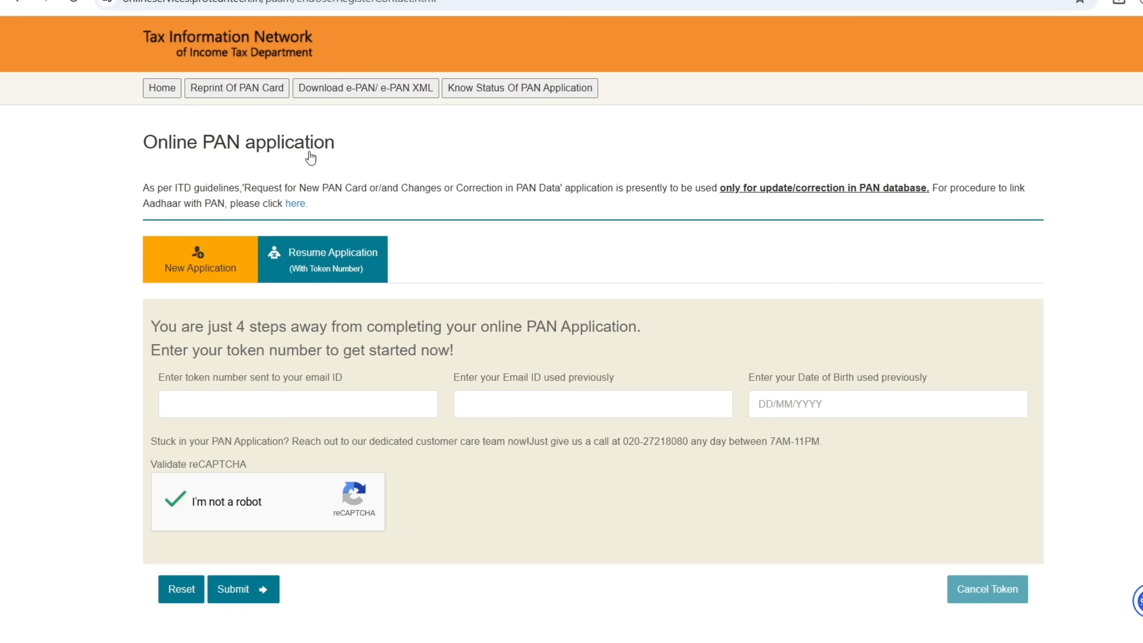
Step: Open the e-PAN download page, choose retrieval by Acknowledgement Number and look over the required fields and instructions
click(328, 89)
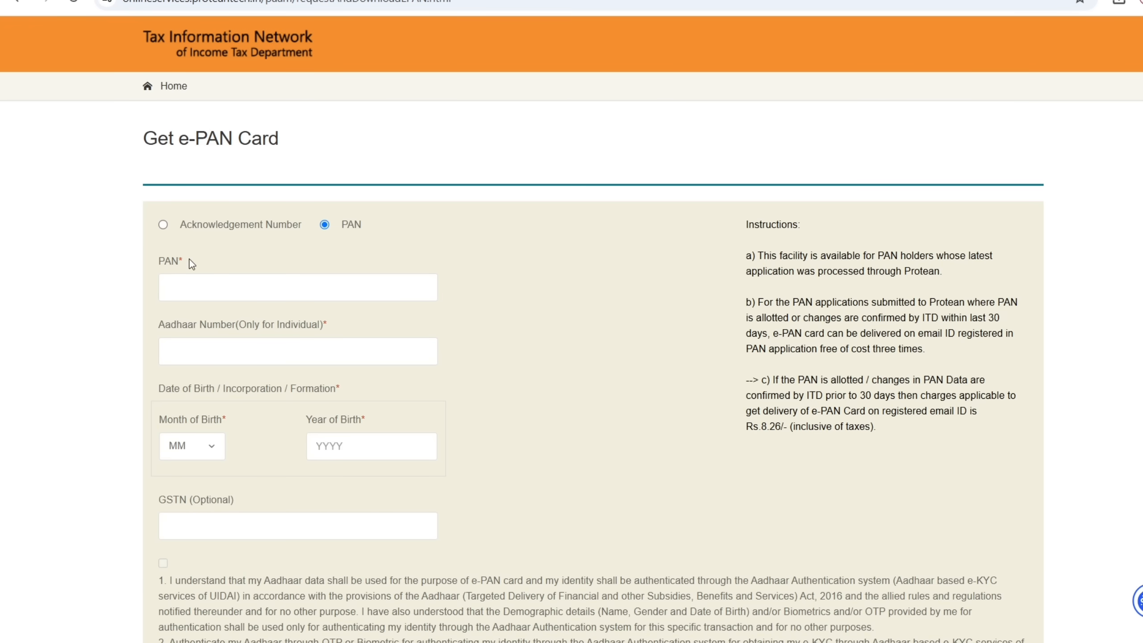
click(164, 225)
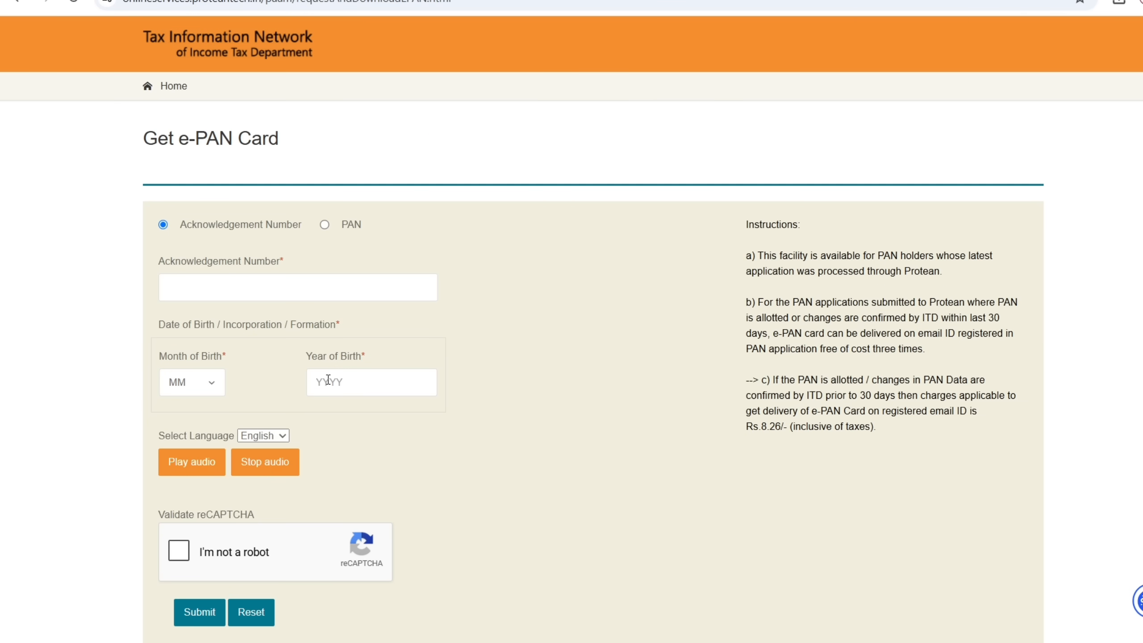
scroll(377, 356, down, 3)
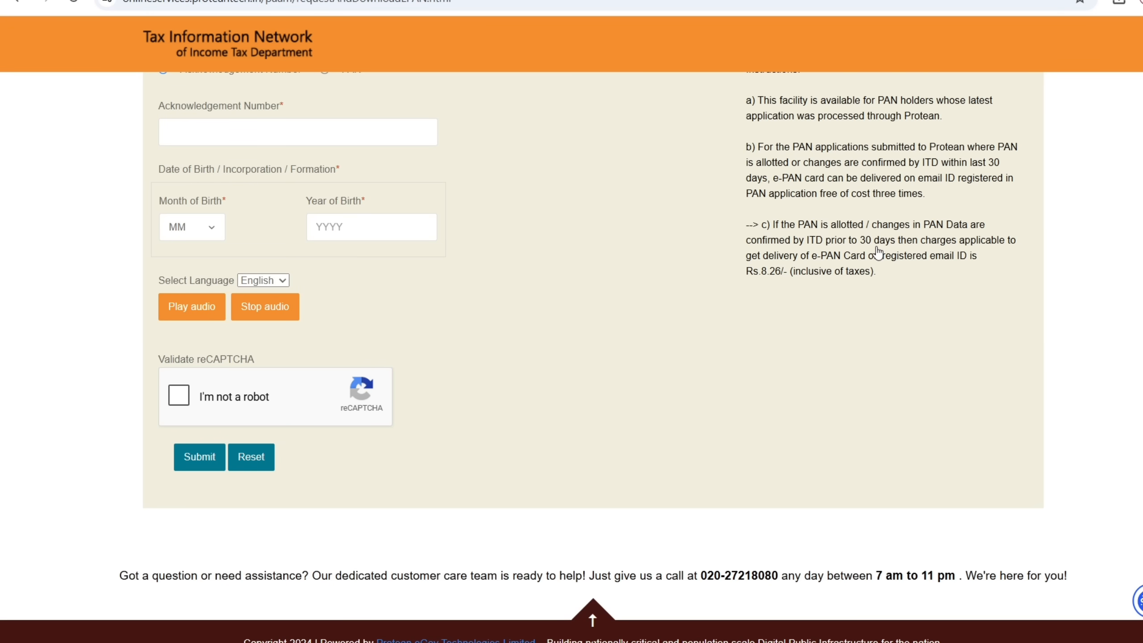
scroll(857, 210, up, 2)
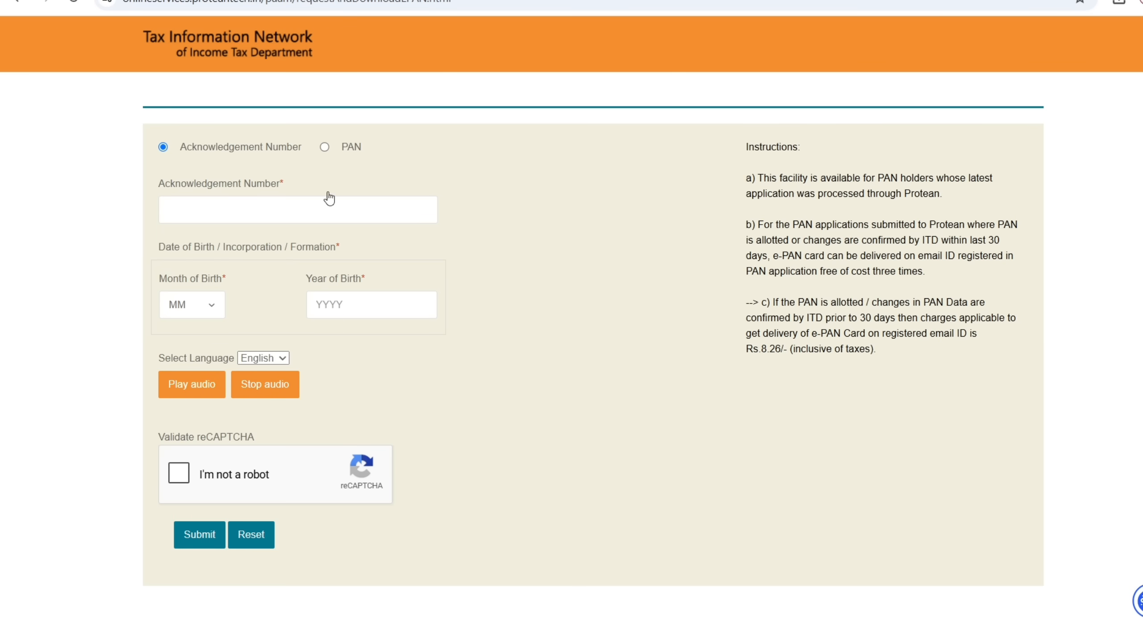
scroll(325, 193, up, 2)
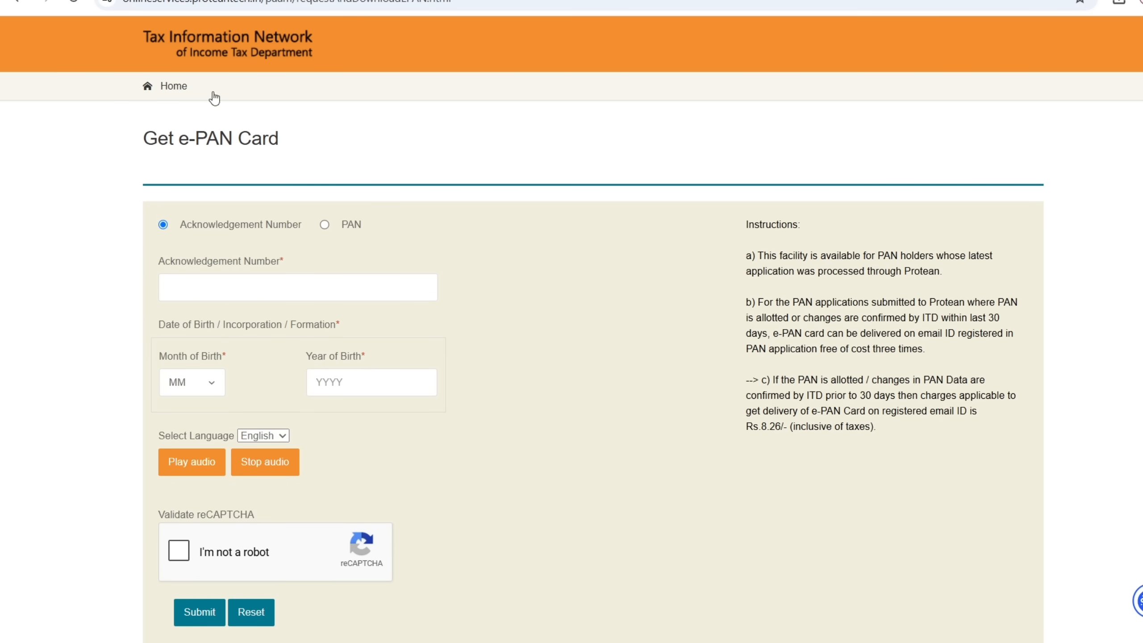